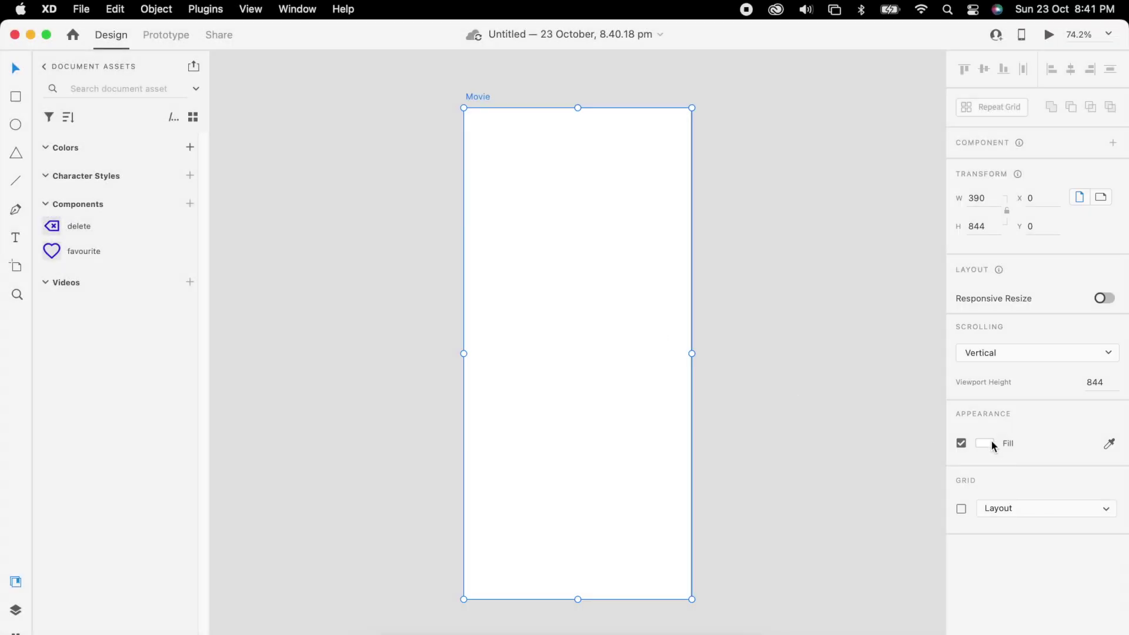
- Darken the Movie artboard's fill to near-black
click(989, 442)
drag(854, 487, 760, 484)
click(758, 226)
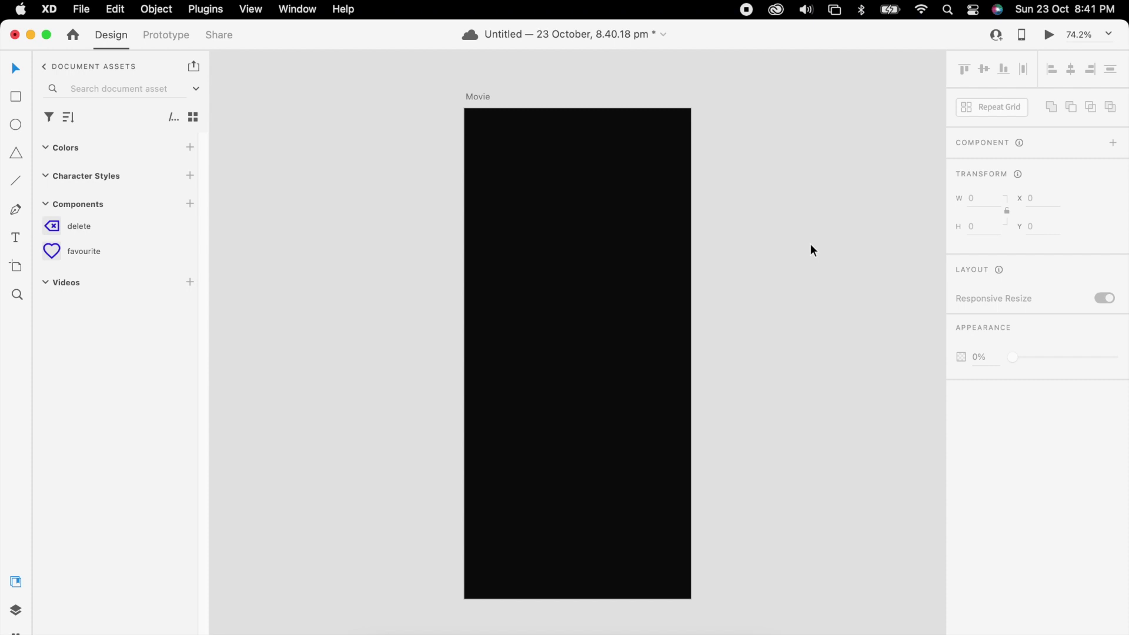
- Add an 'Upcoming' text set in Clash Display Medium
click(541, 177)
text(up)
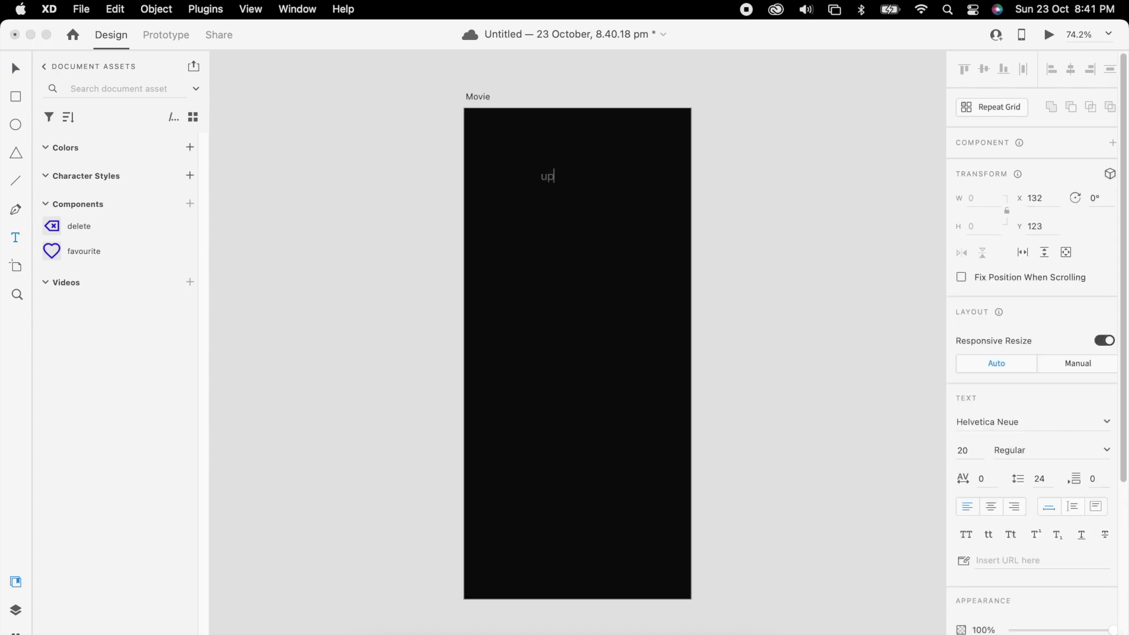
text(coming)
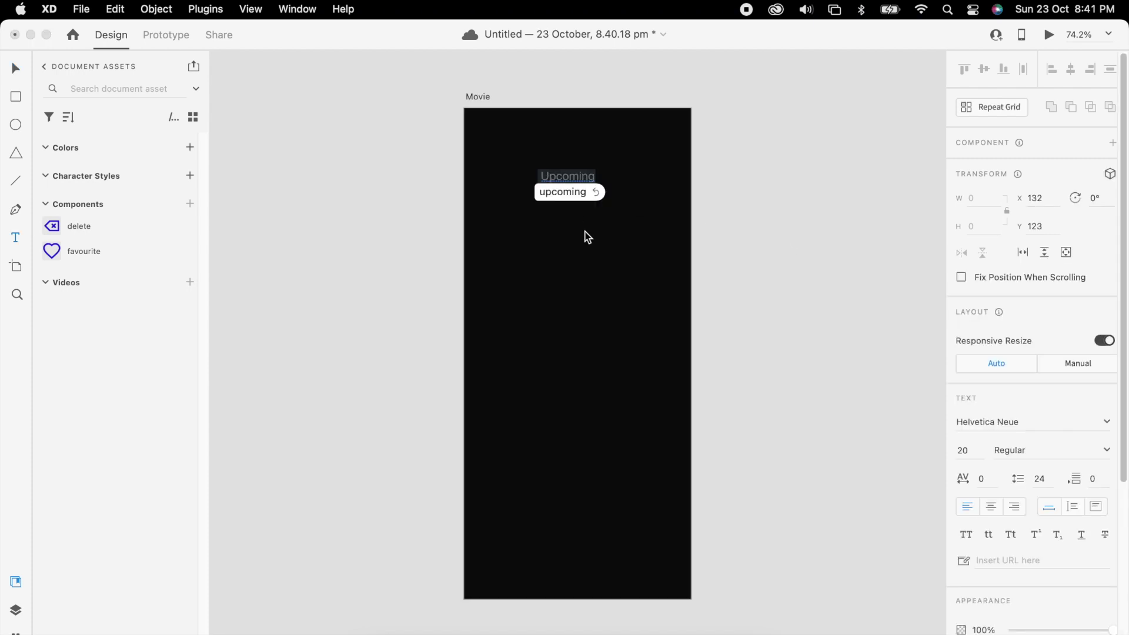
key(Escape)
click(1015, 422)
text(clash)
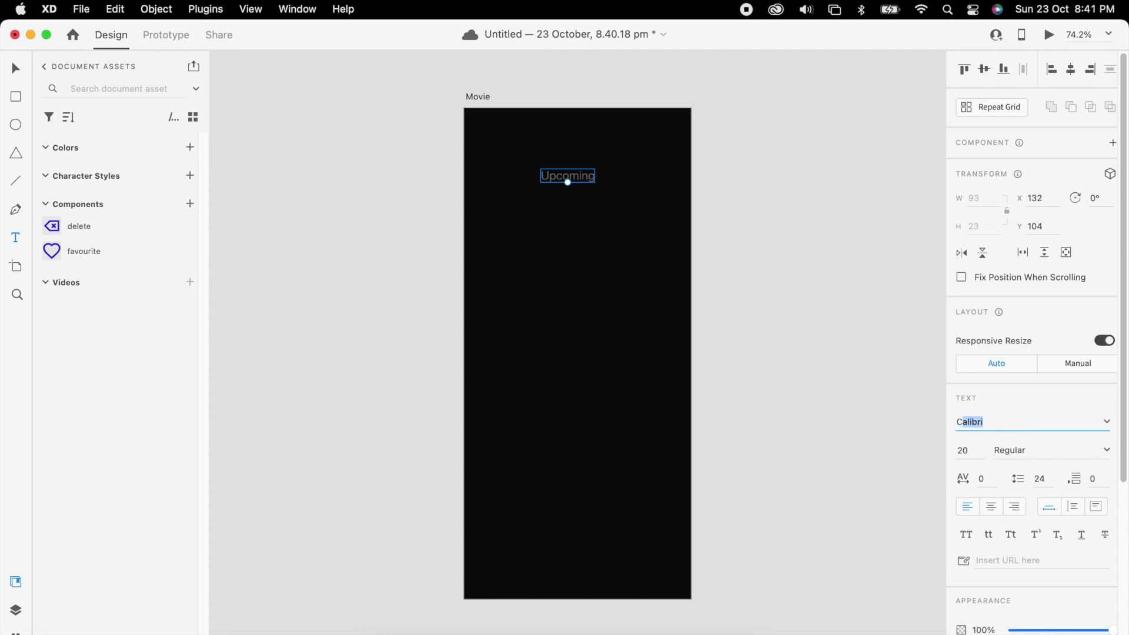
key(Return)
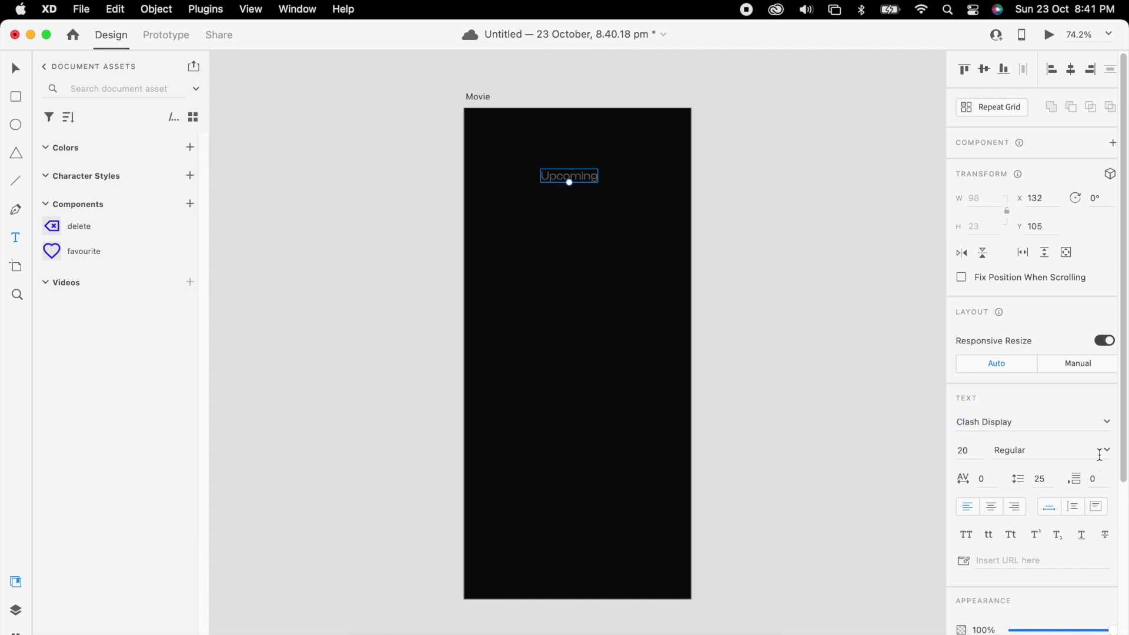
click(1106, 451)
click(1023, 506)
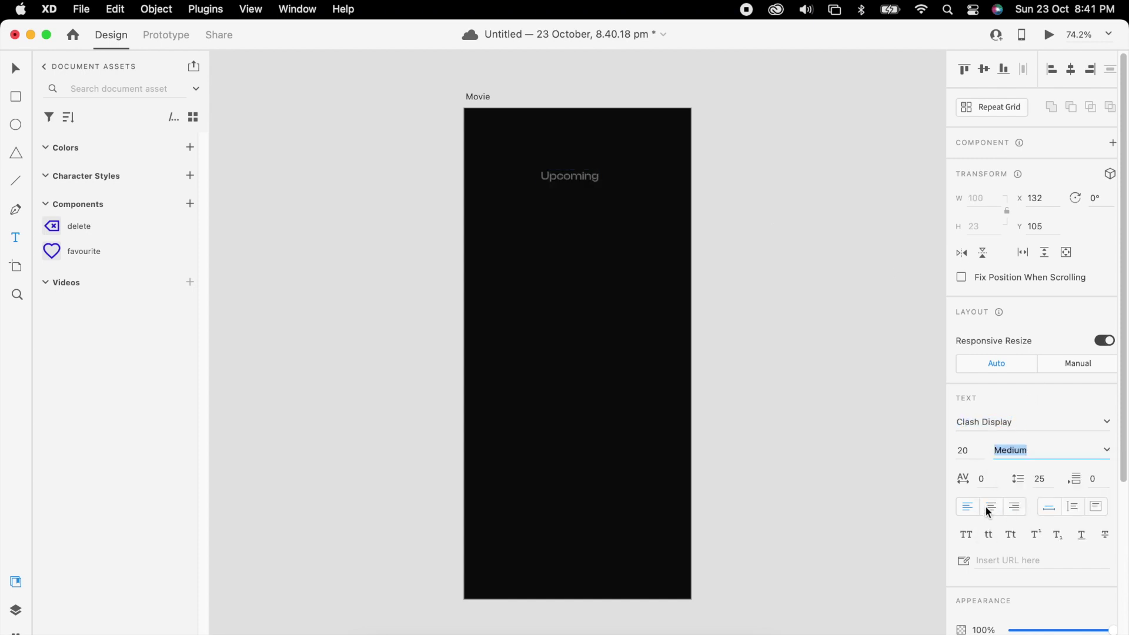
- Make the Upcoming heading white (#FFFFFF) and move it up to Y 50
scroll(1008, 529, down, 3)
click(982, 602)
drag(870, 524, 694, 333)
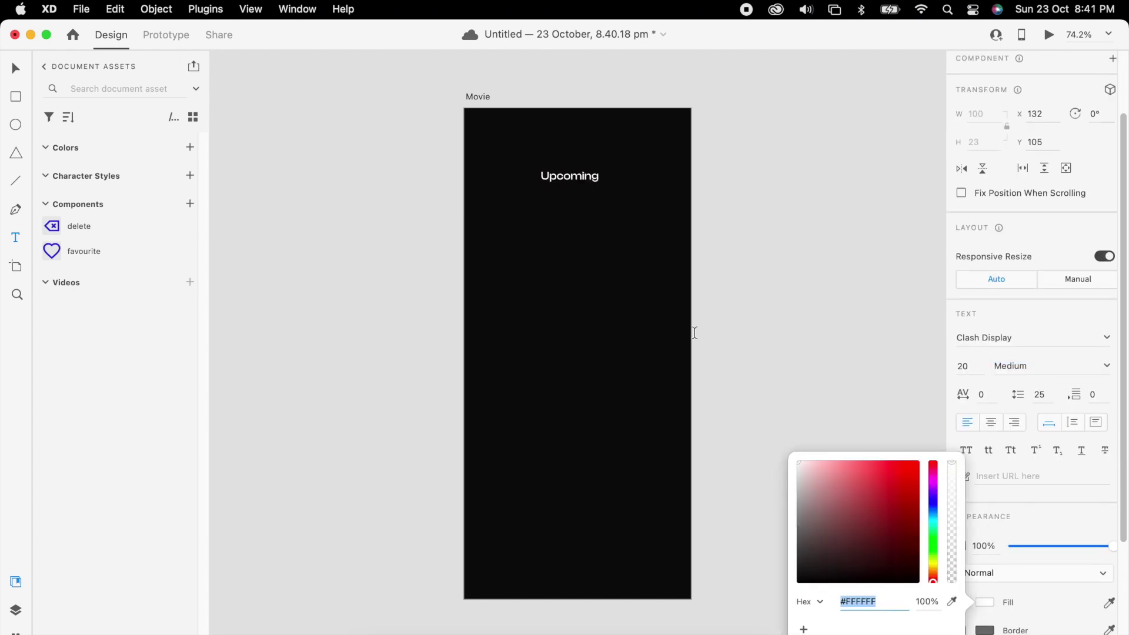
key(Escape)
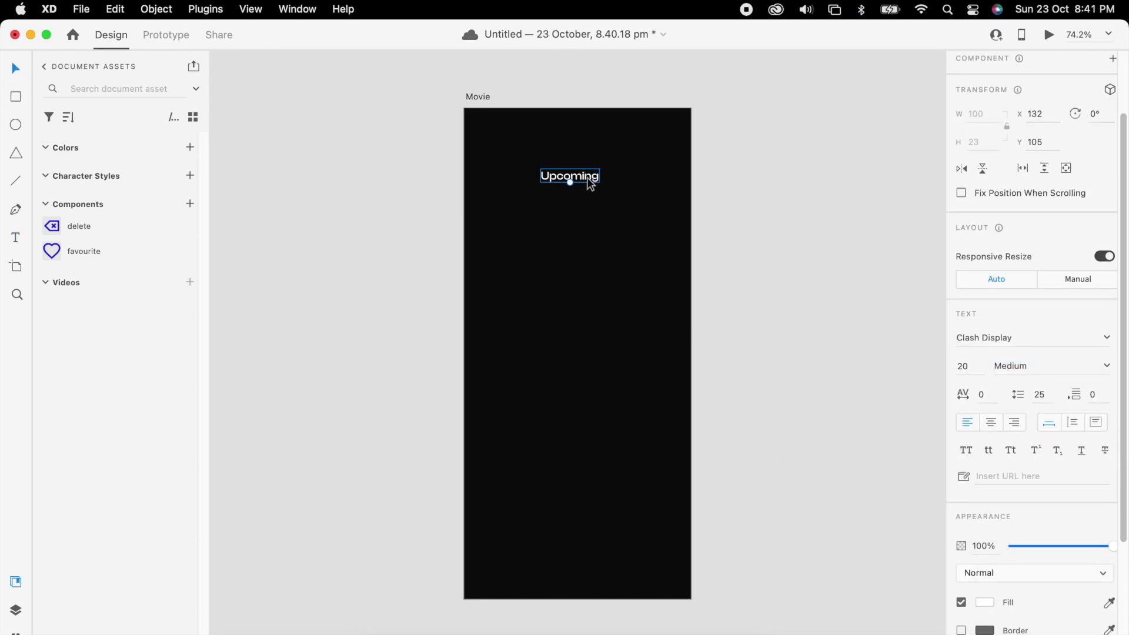
drag(588, 179, 589, 147)
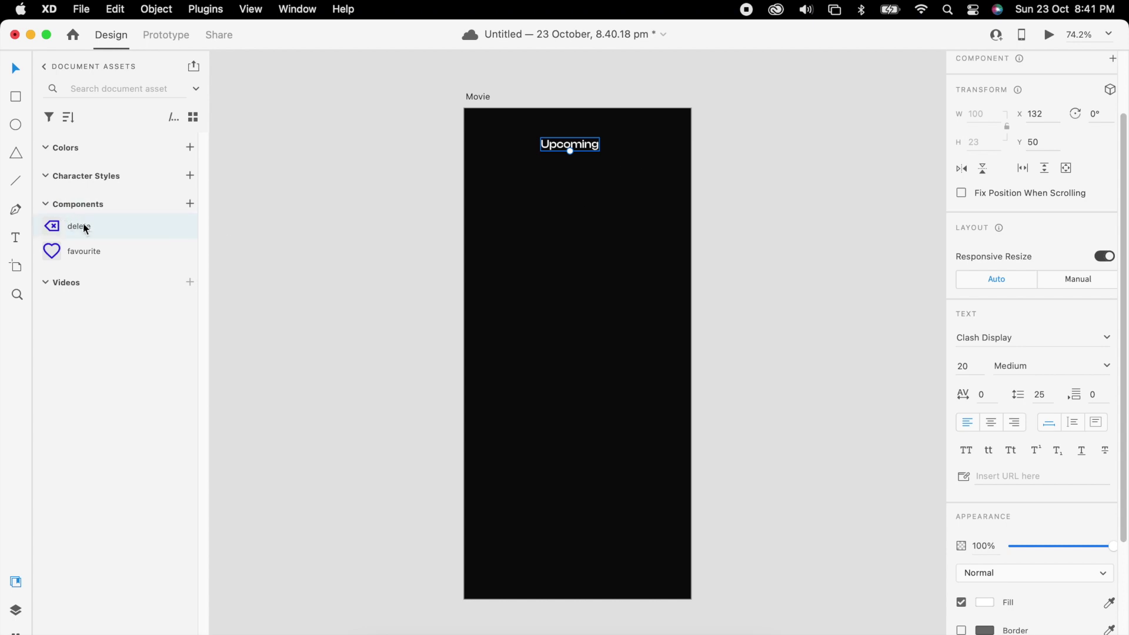
- Add the delete and heart icon components to the artboard with white outlines
drag(122, 255, 497, 206)
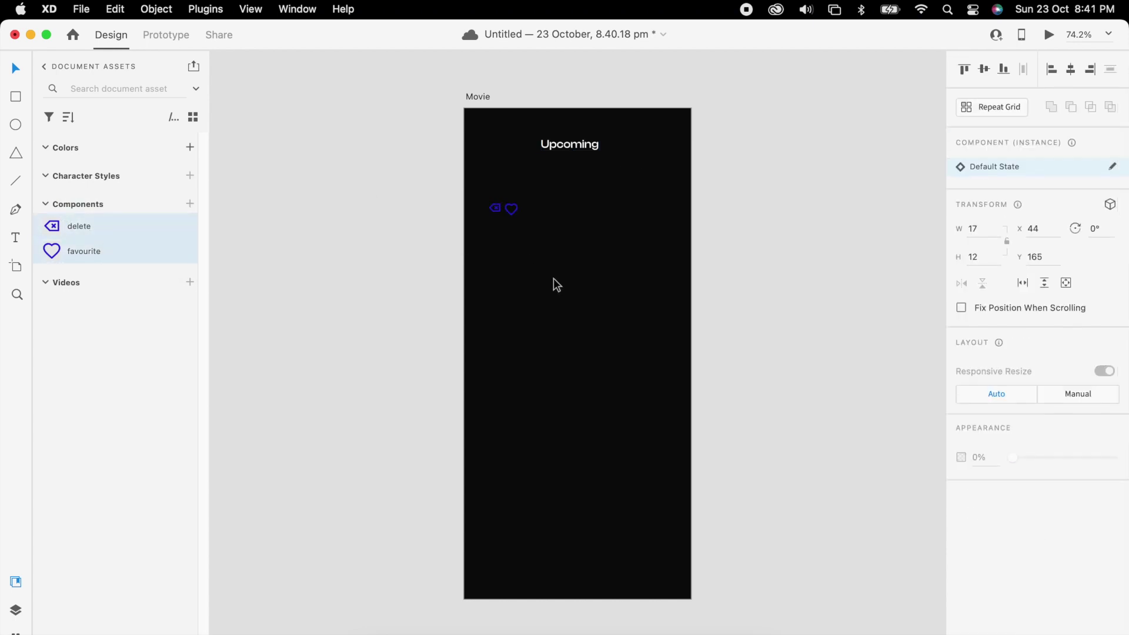
click(983, 512)
click(581, 268)
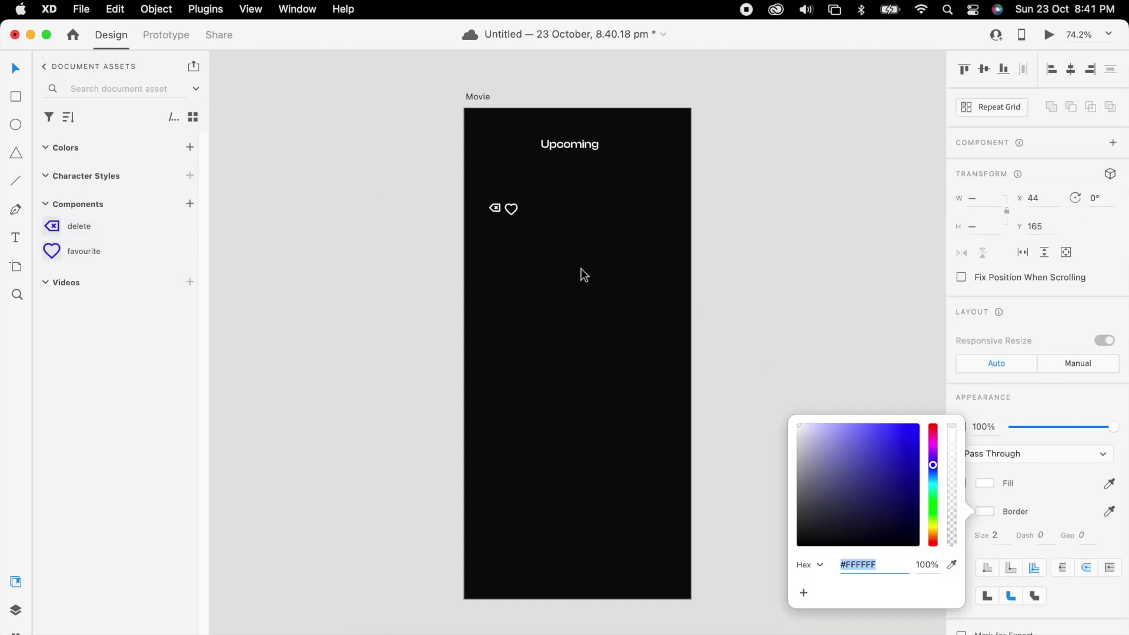
- Place the heart icon top right and the delete icon top left of Upcoming
scroll(550, 194, up, 1)
scroll(521, 218, up, 1)
drag(499, 226, 692, 158)
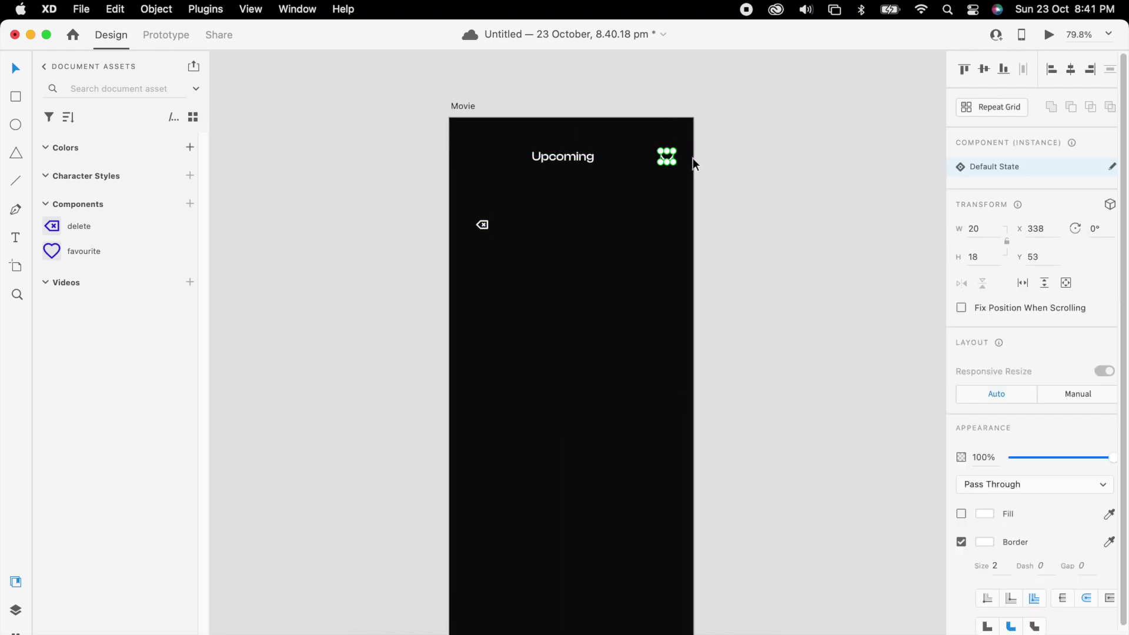
drag(482, 225, 450, 167)
key(Right)
key(Right)
key(Right)
key(Right)
key(Right)
key(Right)
key(Right)
key(Right)
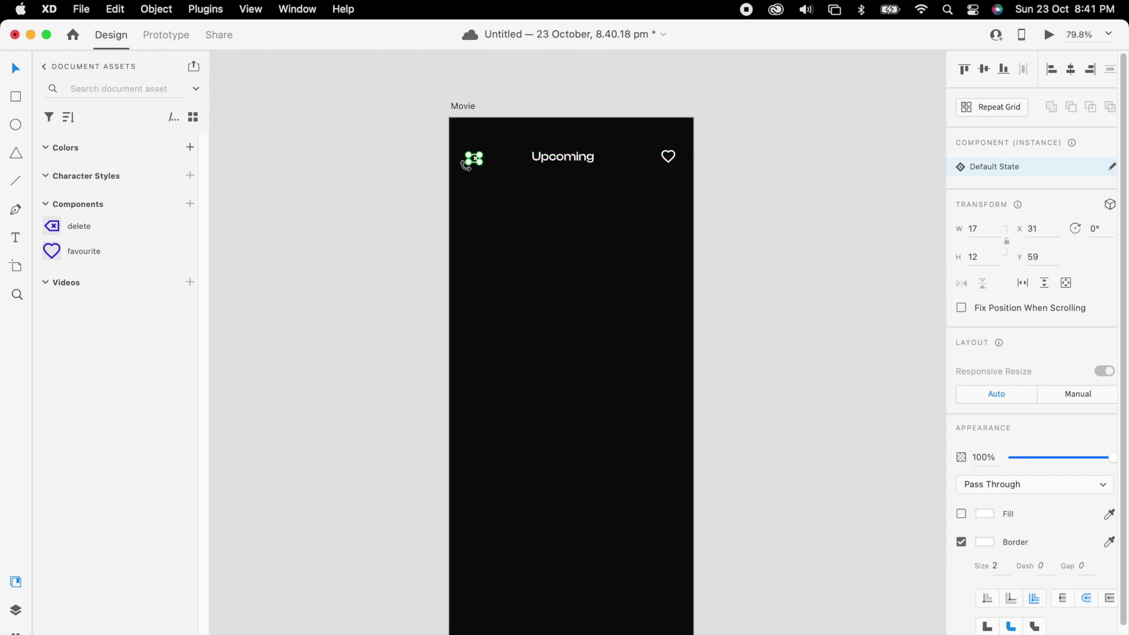
- Group the delete icon, Upcoming heading and heart icon into one header
drag(418, 151, 704, 184)
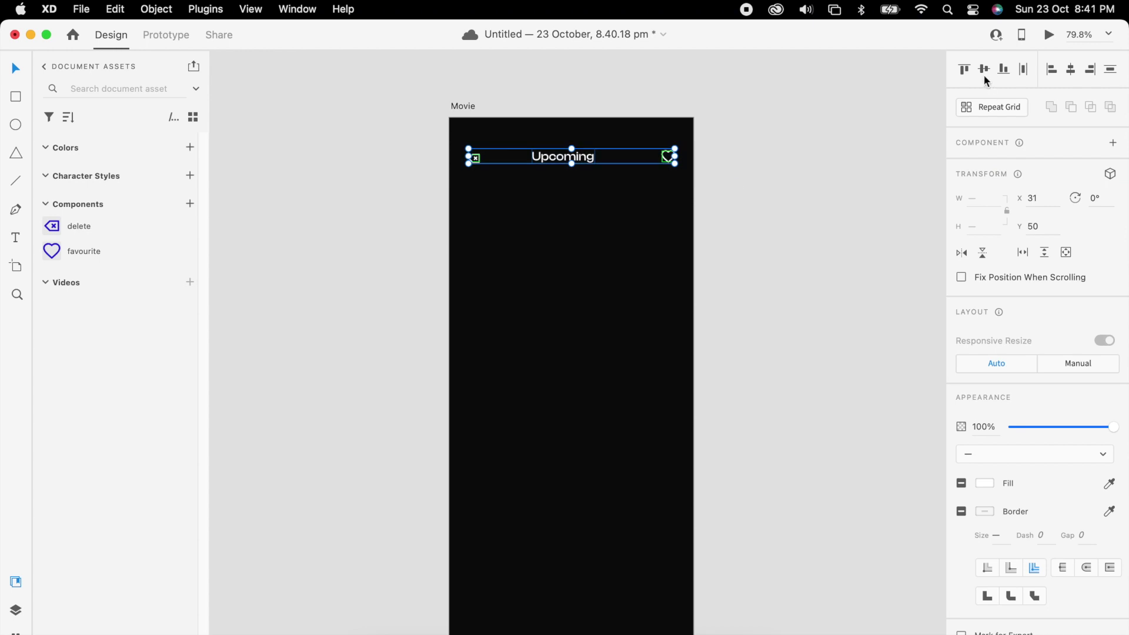
right_click(566, 154)
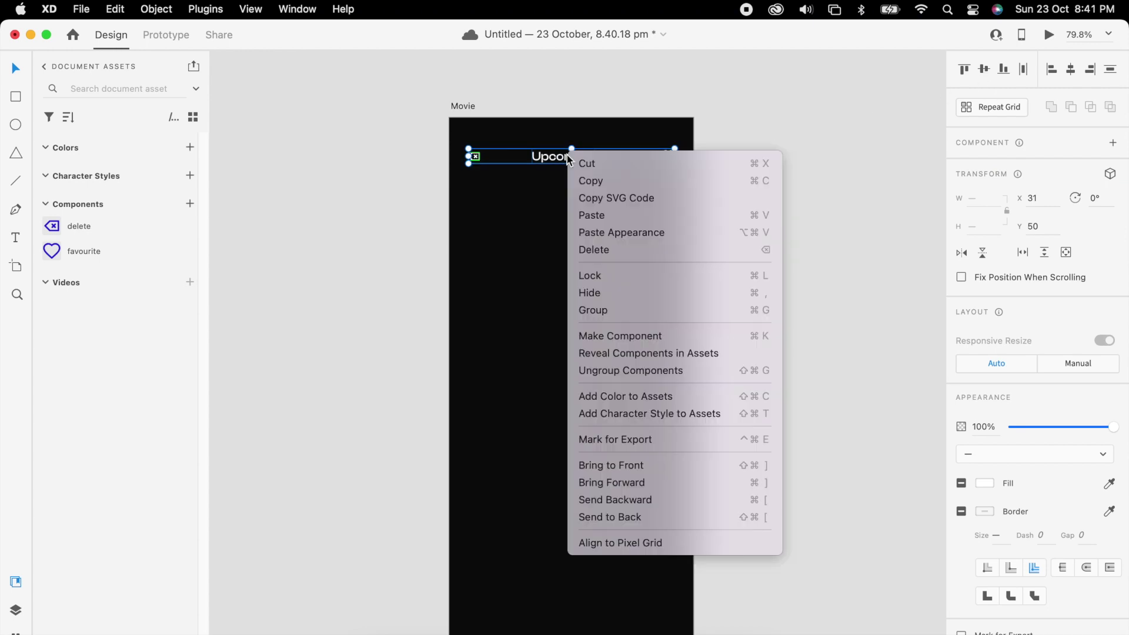
click(607, 310)
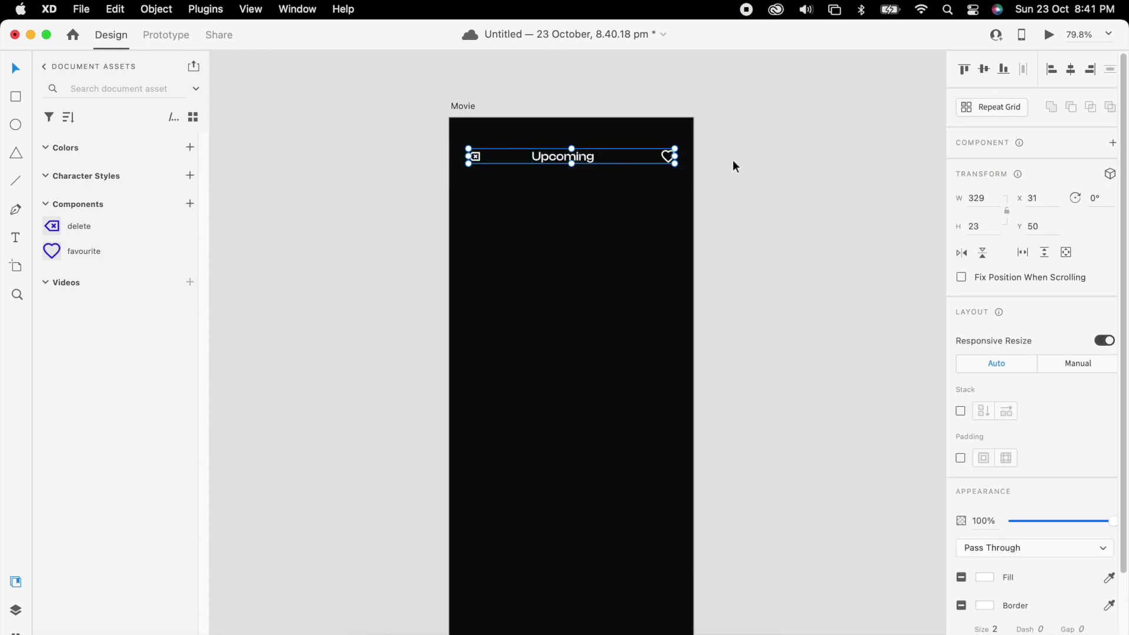
- Centre the Upcoming text horizontally on the artboard inside the header group
click(800, 160)
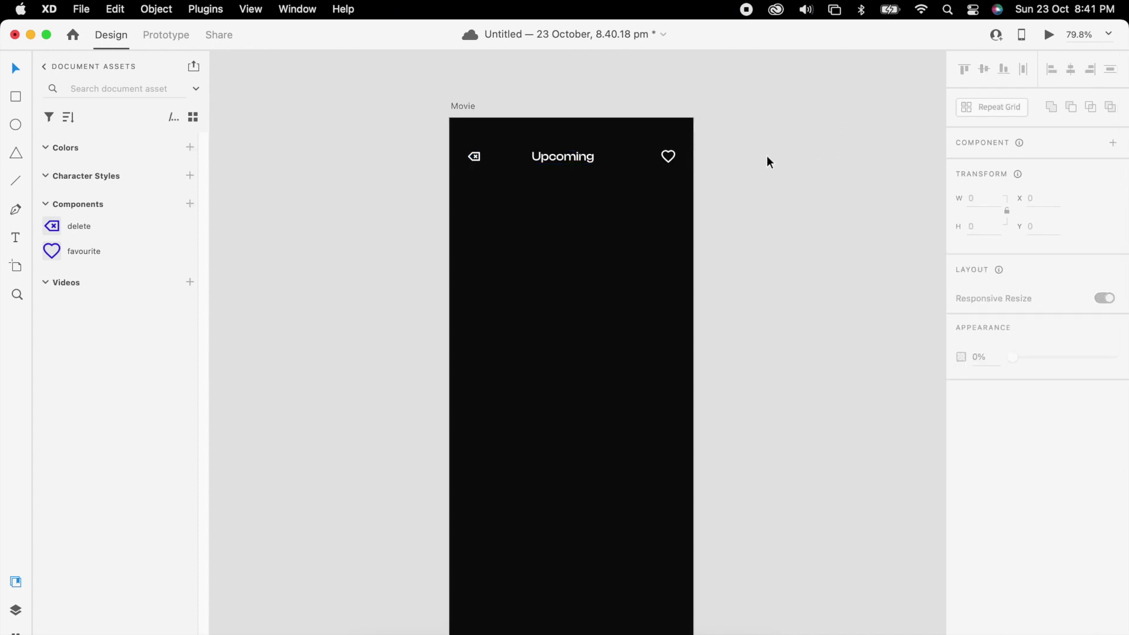
click(583, 156)
click(587, 160)
drag(589, 164, 598, 165)
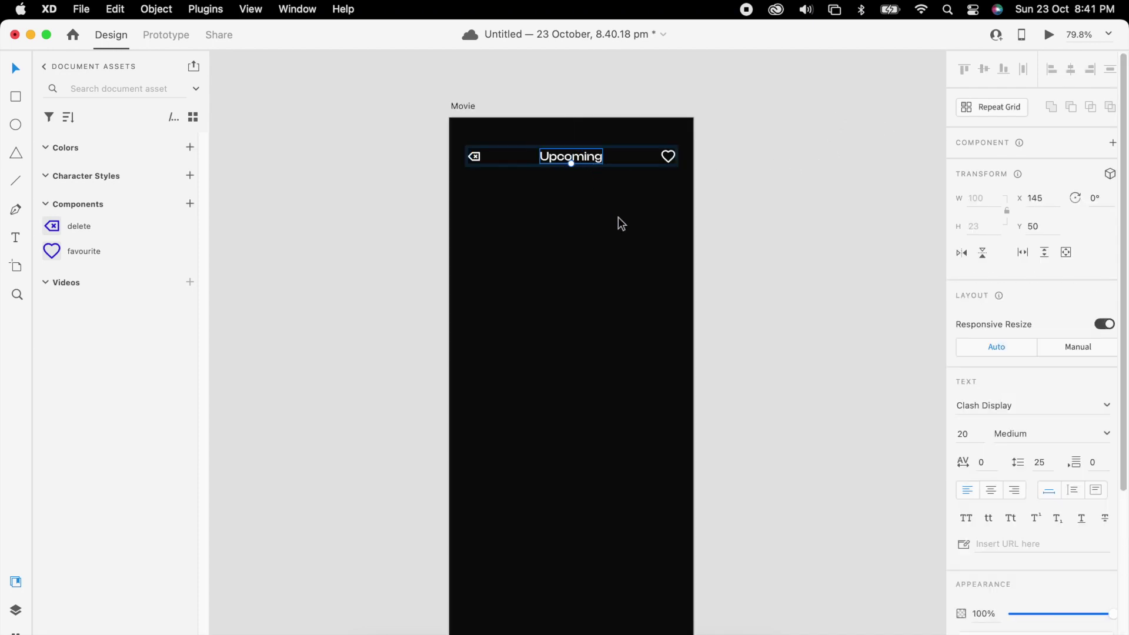
click(605, 191)
scroll(688, 203, down, 2)
scroll(688, 202, right, 1)
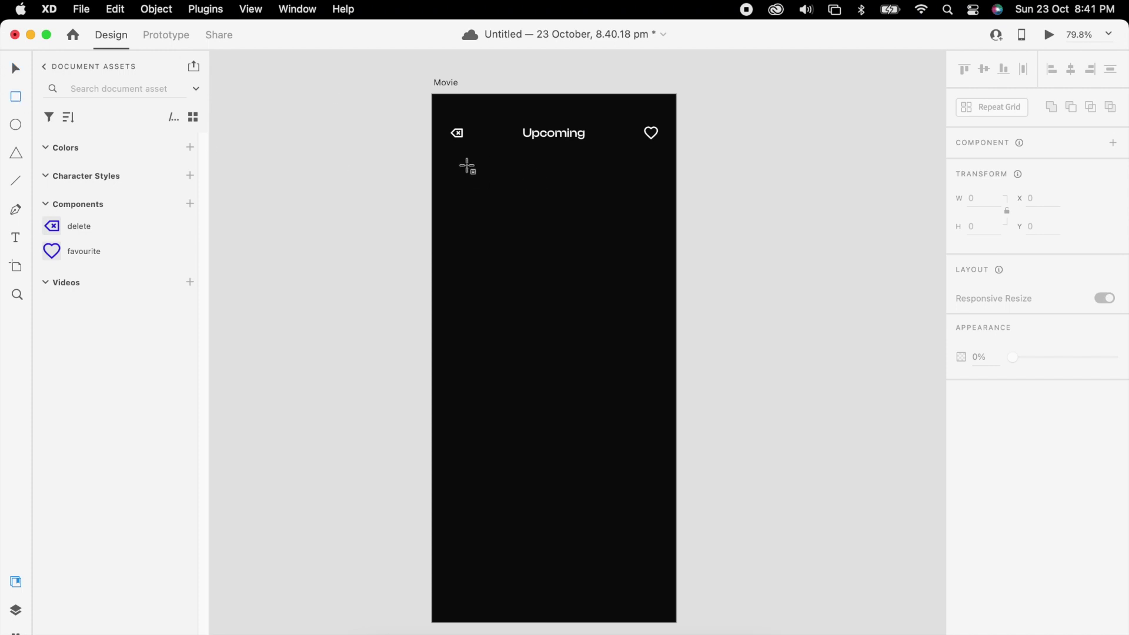
- Draw a 329-wide white card, repeat it downward to 1381 tall, and remove its border
mouse_move(451, 165)
mouse_down()
mouse_move(574, 222)
mouse_move(661, 233)
mouse_move(658, 275)
mouse_up()
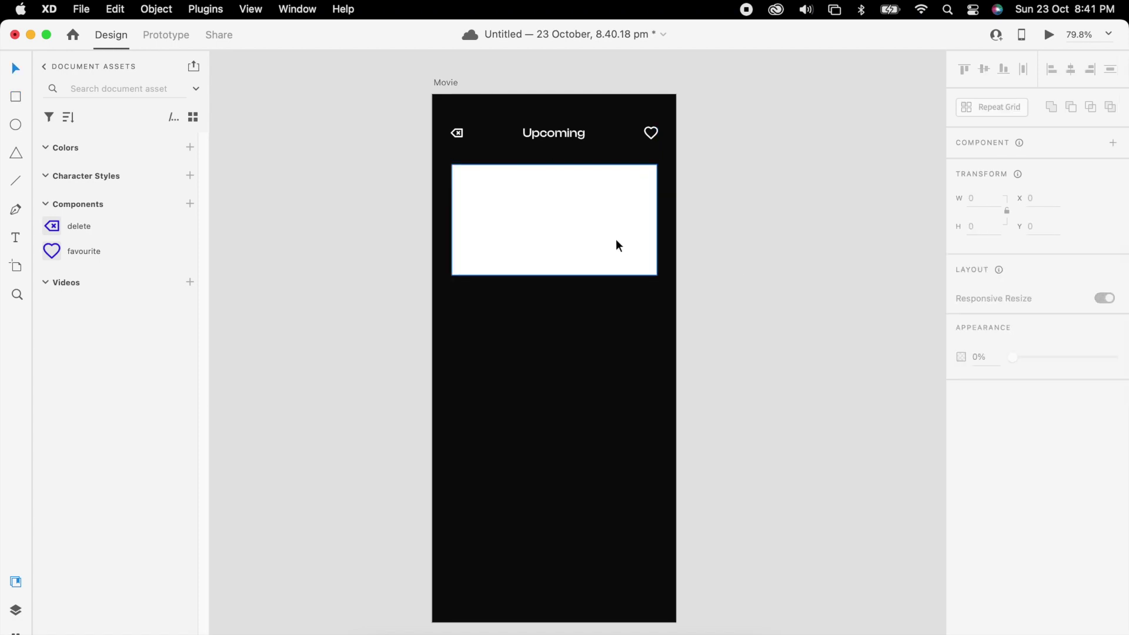
scroll(616, 241, down, 3)
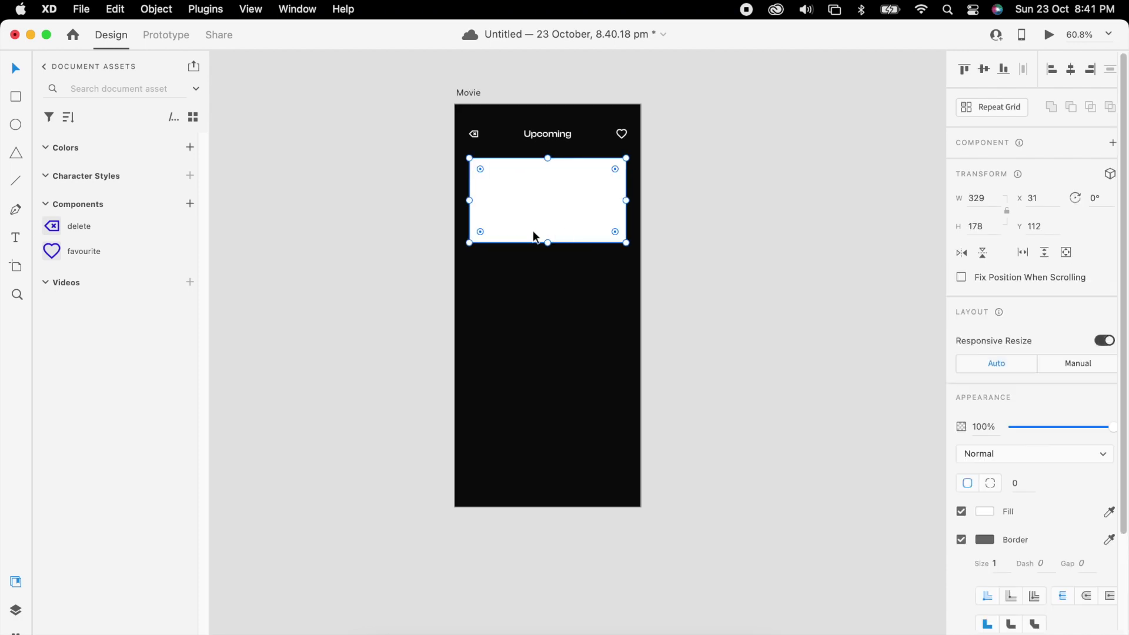
click(994, 108)
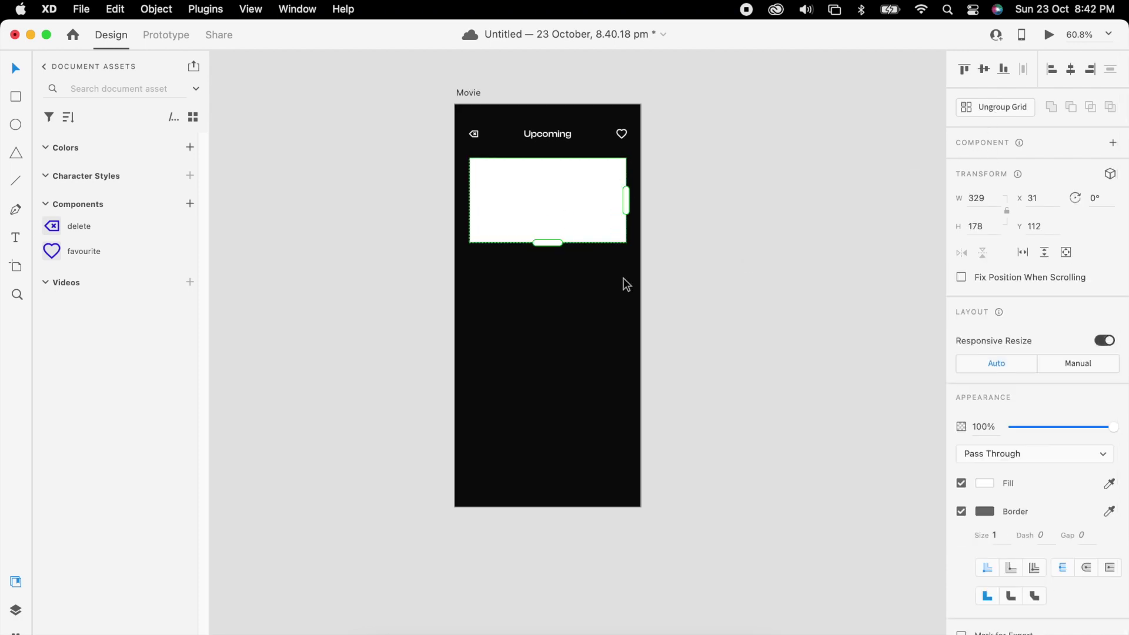
drag(555, 246, 581, 517)
click(961, 511)
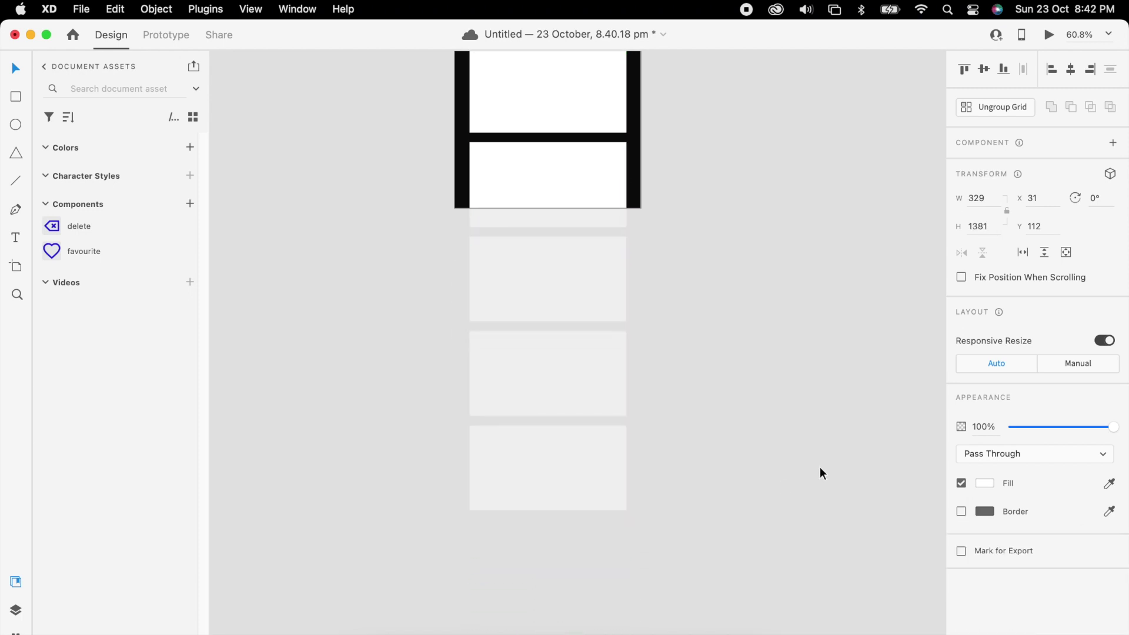
scroll(646, 355, up, 5)
scroll(559, 285, up, 2)
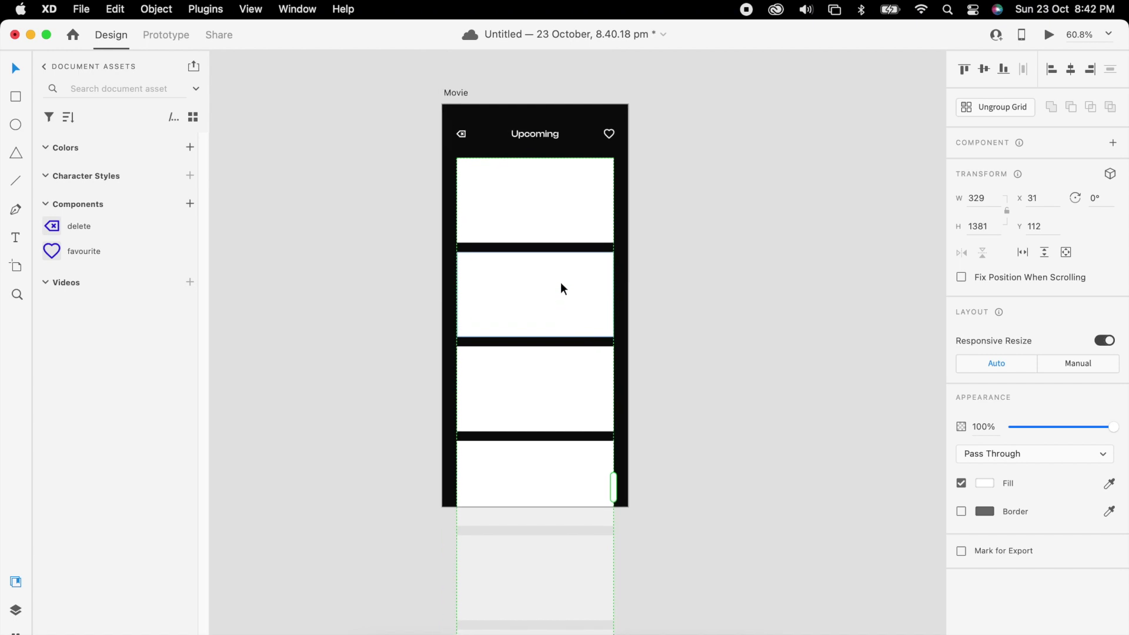
- Drag the seven png posters from Finder's img folder onto the repeat grid cards
key(super+Tab)
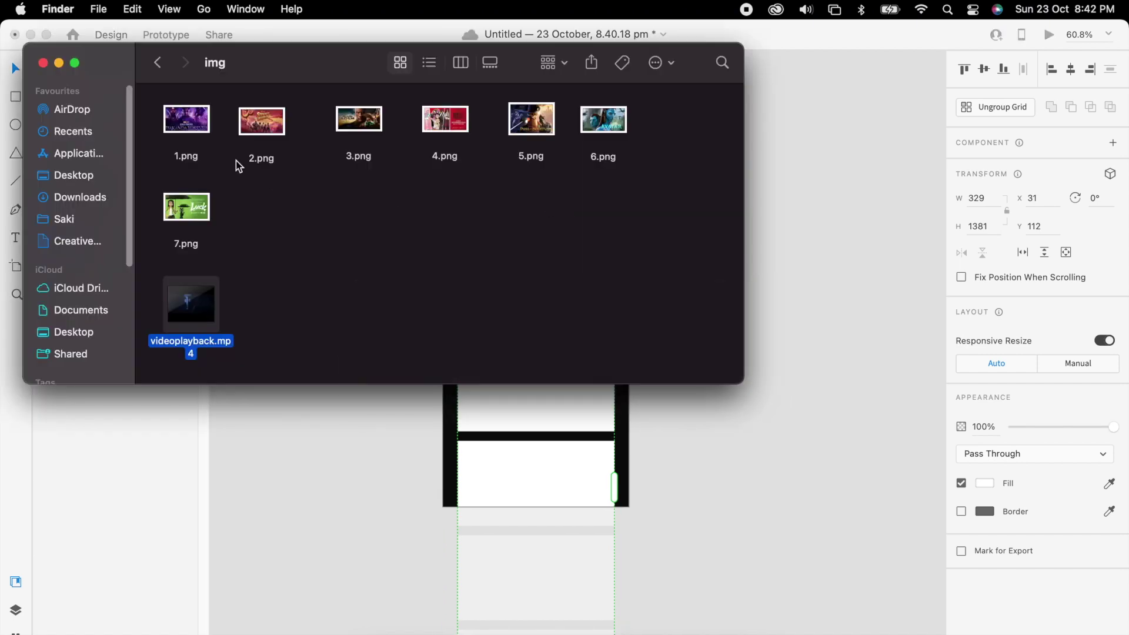
drag(213, 259, 573, 189)
key(super+Tab)
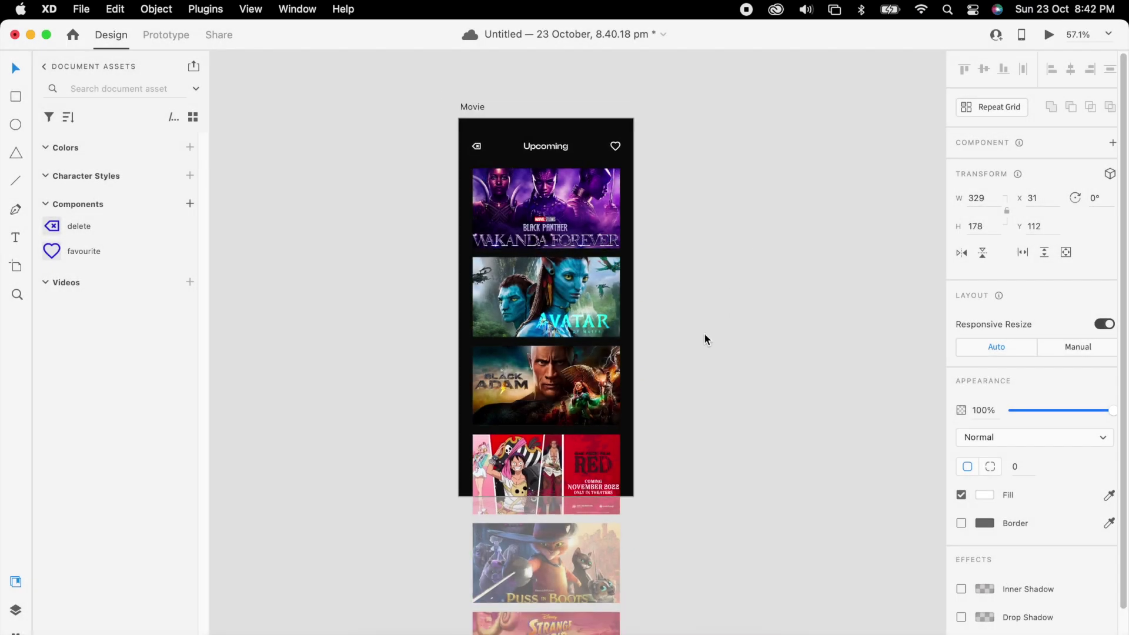
scroll(704, 333, down, 5)
- Draw a borderless black bar across the top of the artboard
click(709, 333)
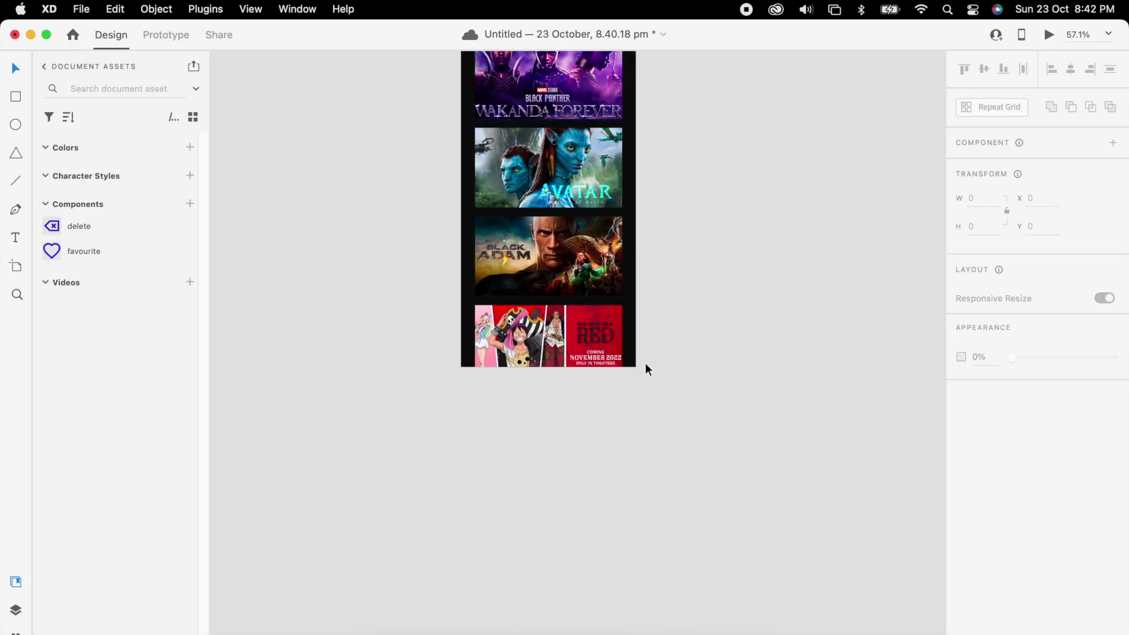
scroll(579, 181, up, 3)
scroll(569, 200, up, 4)
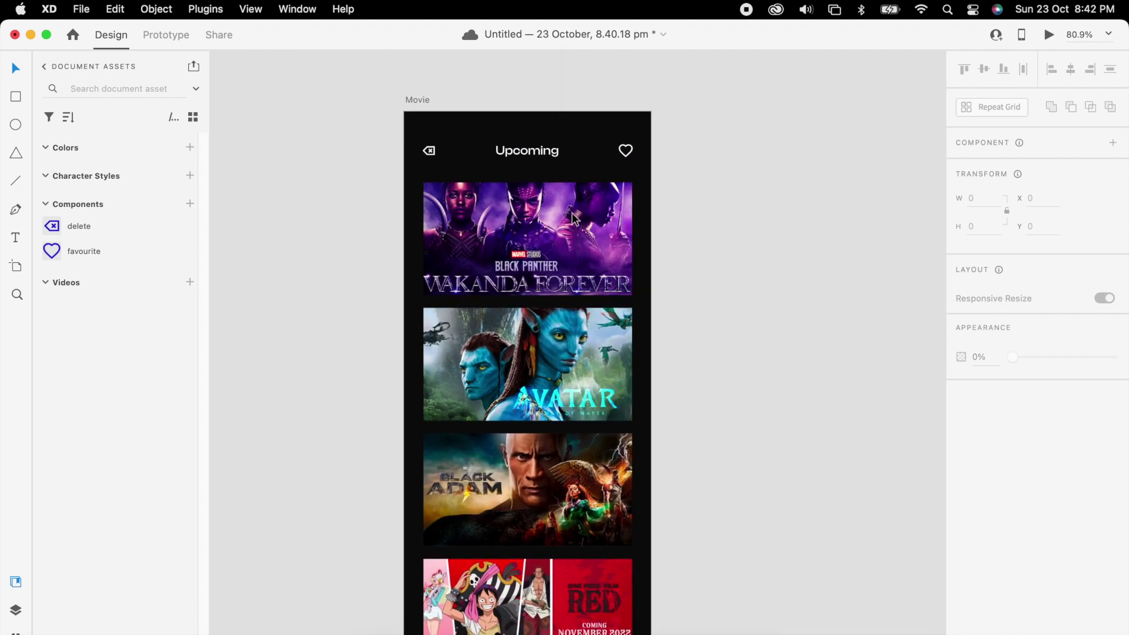
click(576, 180)
key(Escape)
scroll(545, 153, up, 3)
scroll(612, 160, up, 2)
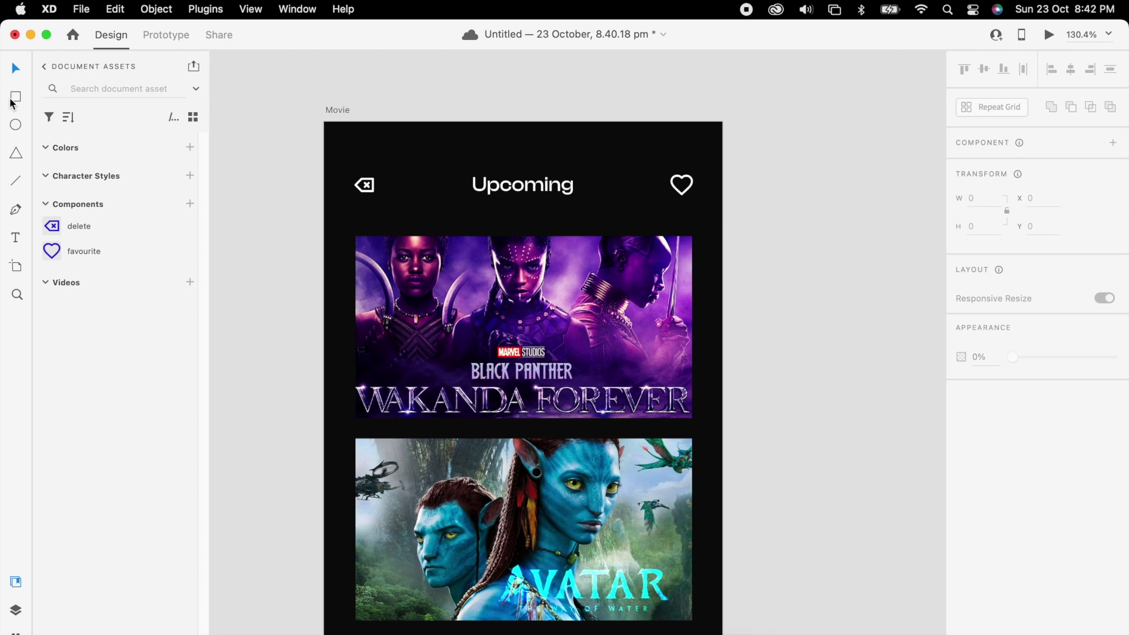
mouse_move(325, 123)
mouse_down()
mouse_move(650, 222)
mouse_move(723, 225)
mouse_up()
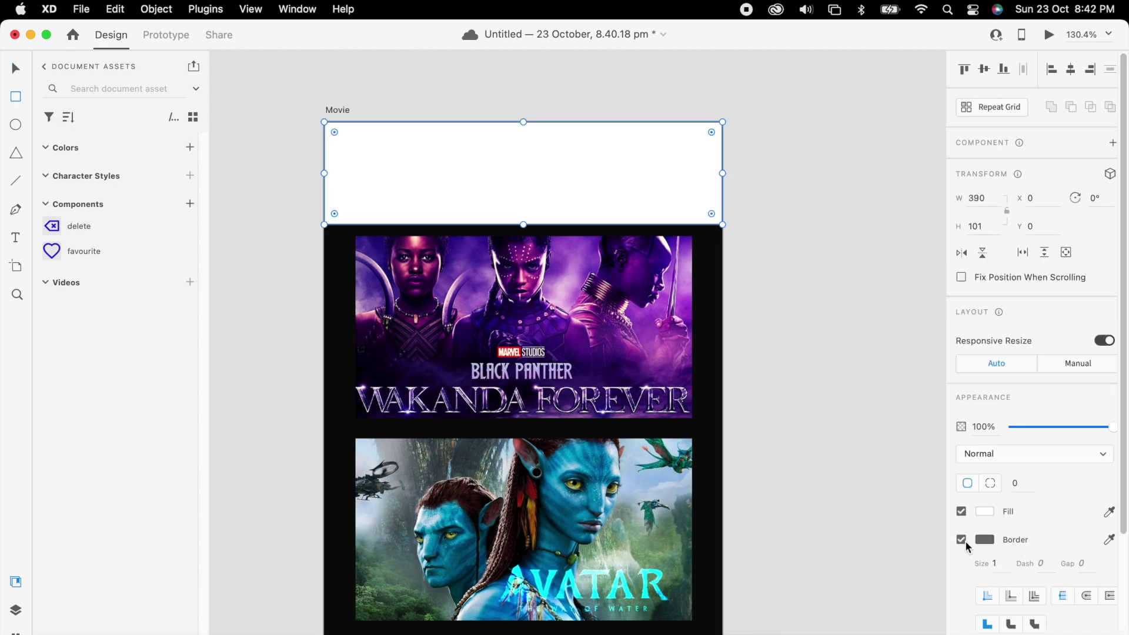
click(960, 540)
click(985, 511)
drag(901, 516, 711, 574)
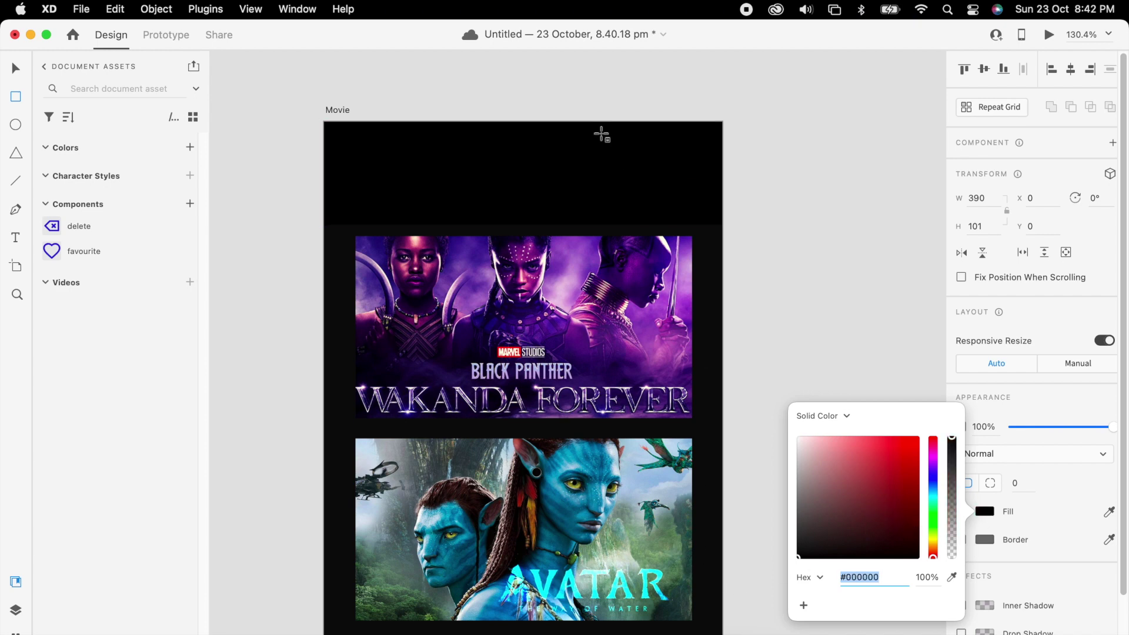
key(Escape)
- Send the black bar and poster grid to the back, moving the posters up under the header
key(v)
key(super+shift+bracketleft)
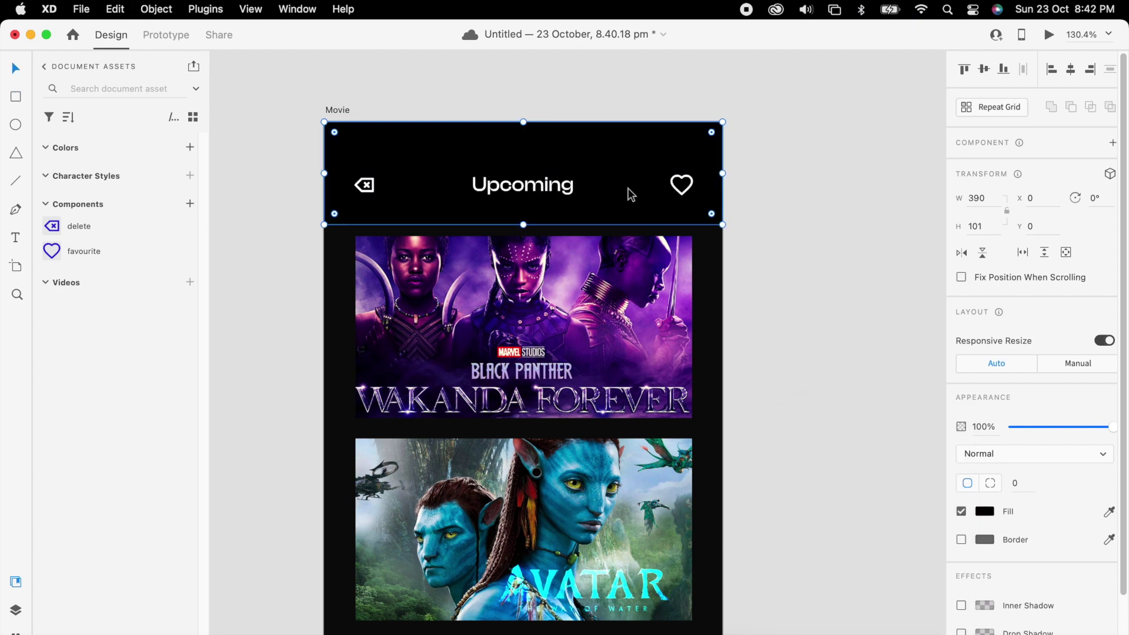
right_click(633, 193)
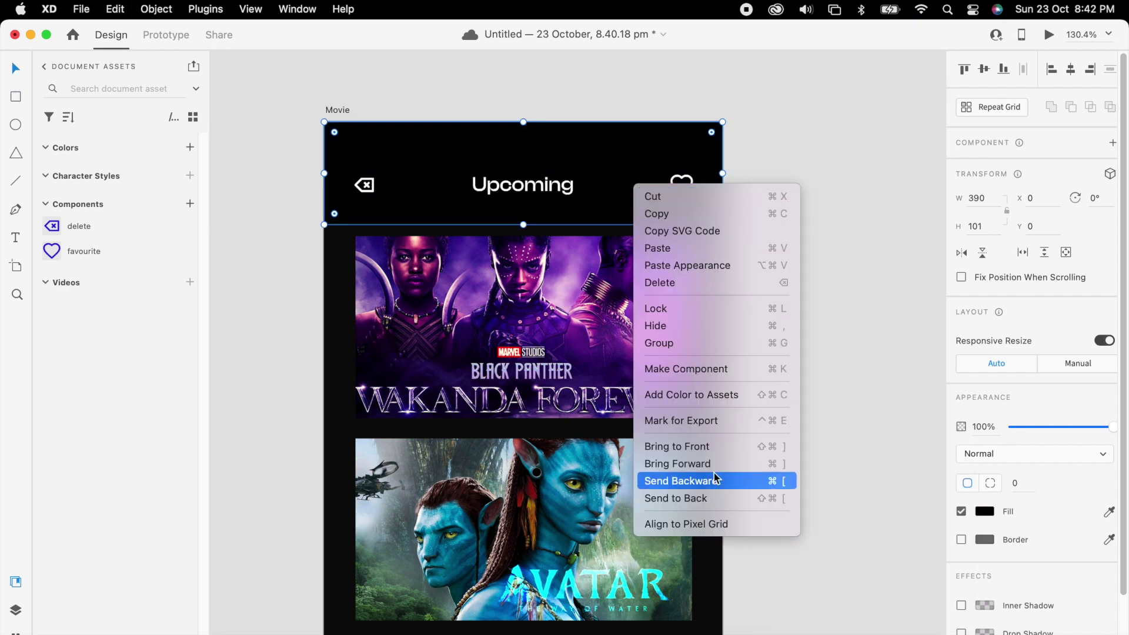
click(724, 502)
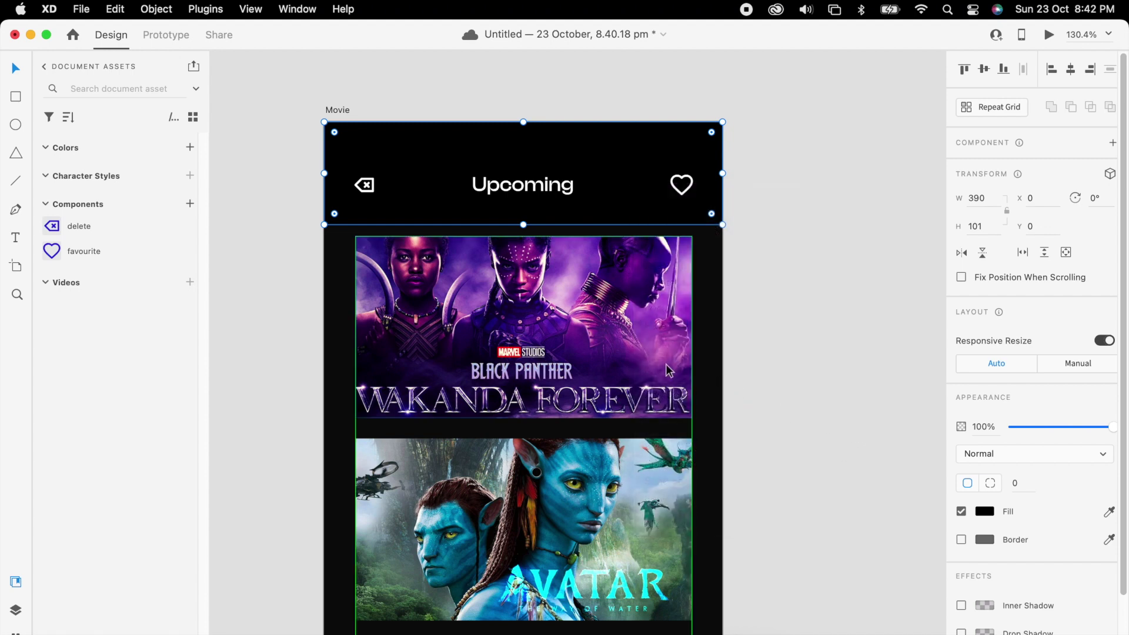
right_click(667, 365)
click(779, 613)
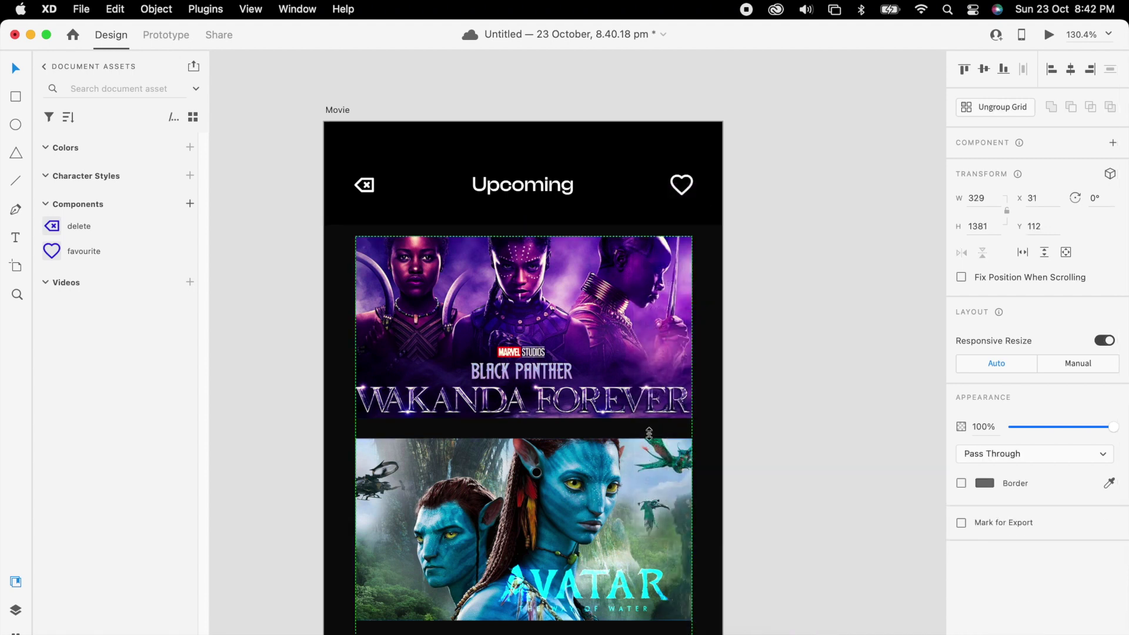
drag(643, 362, 647, 309)
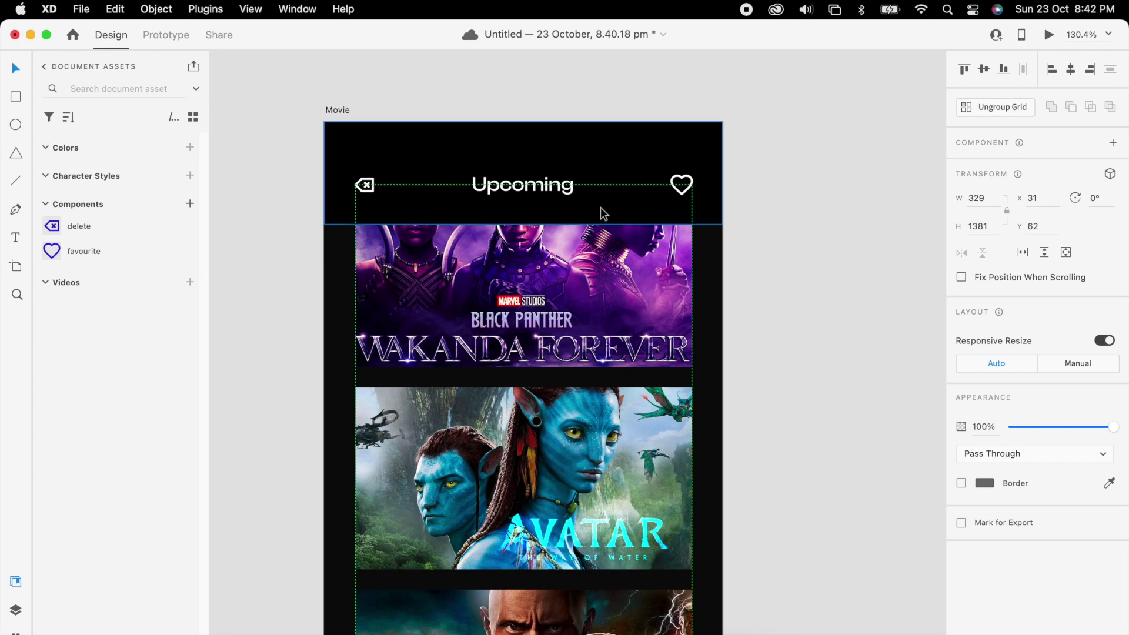
- Give the header bar a background blur of 30 with brightness −21
click(618, 209)
scroll(1058, 529, down, 2)
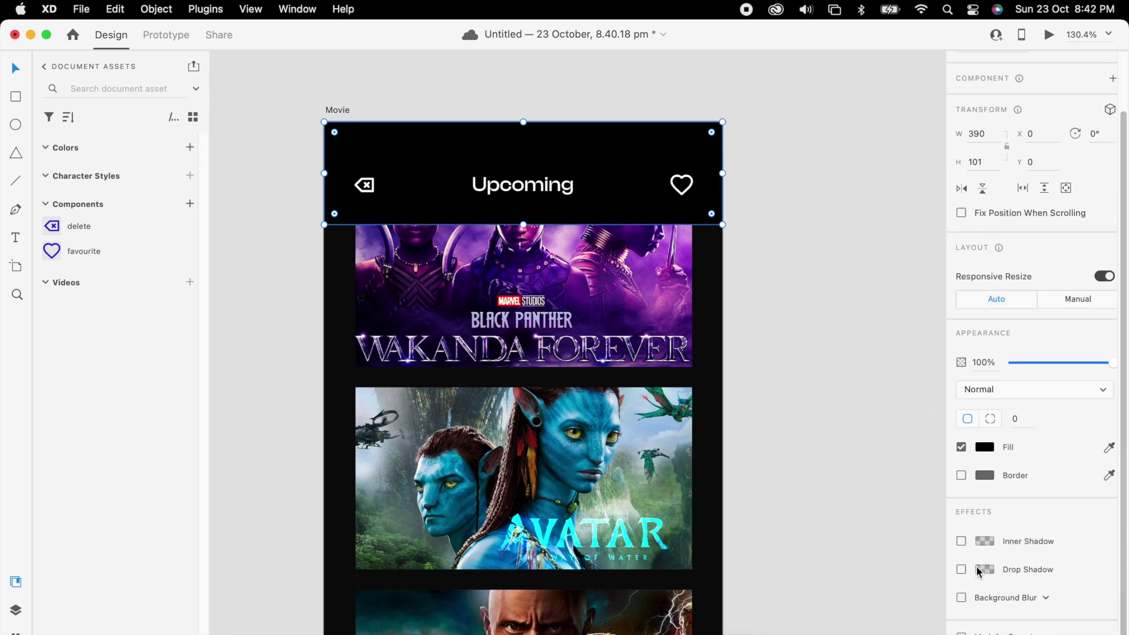
click(961, 598)
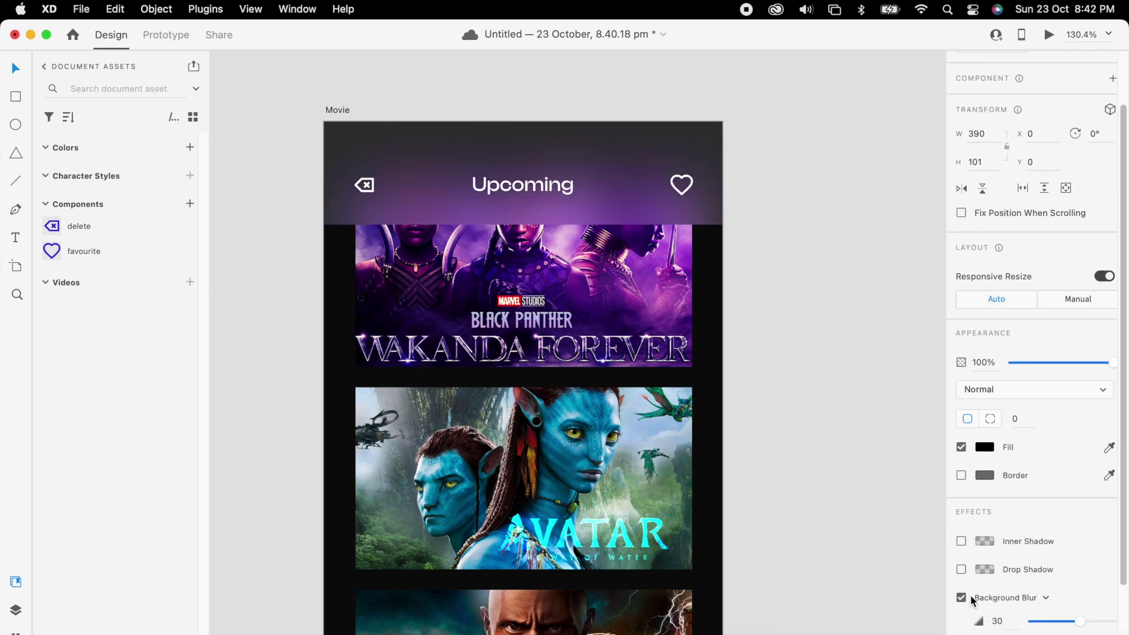
scroll(1044, 595, down, 2)
drag(1083, 564, 1052, 564)
- Draw a white divider line along the header's bottom edge at 20% opacity
click(855, 341)
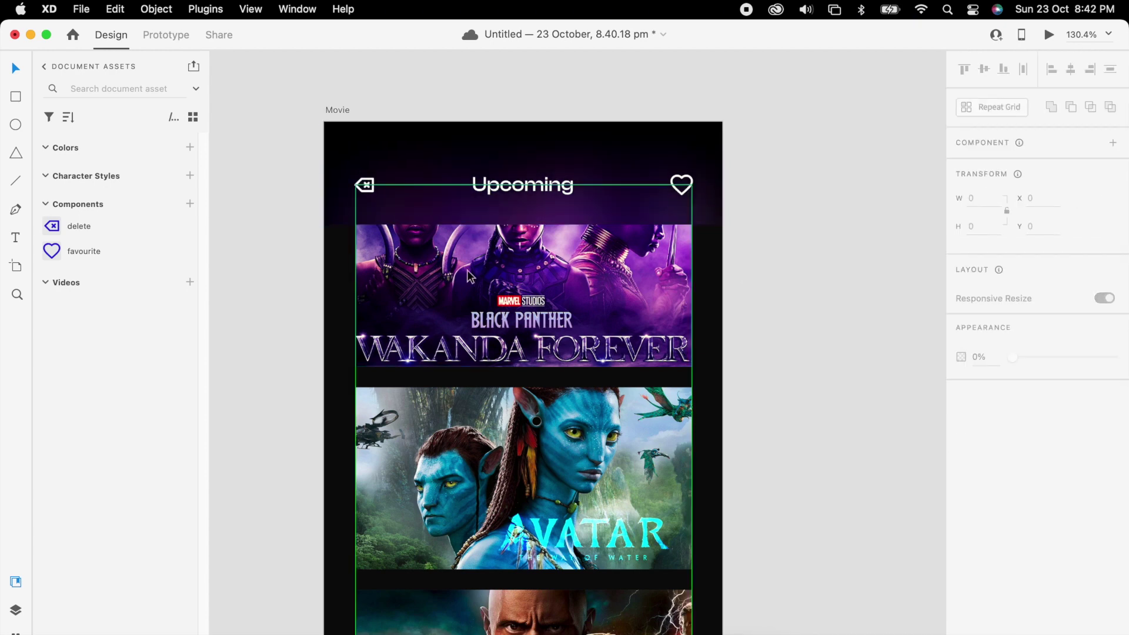
scroll(414, 235, up, 5)
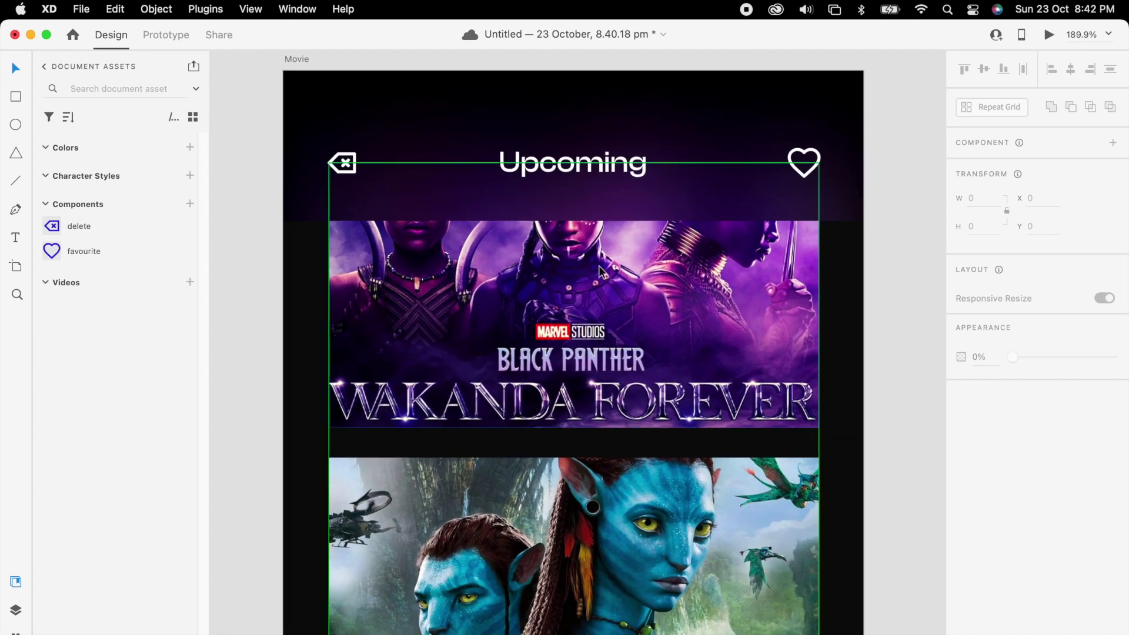
key(p)
click(283, 221)
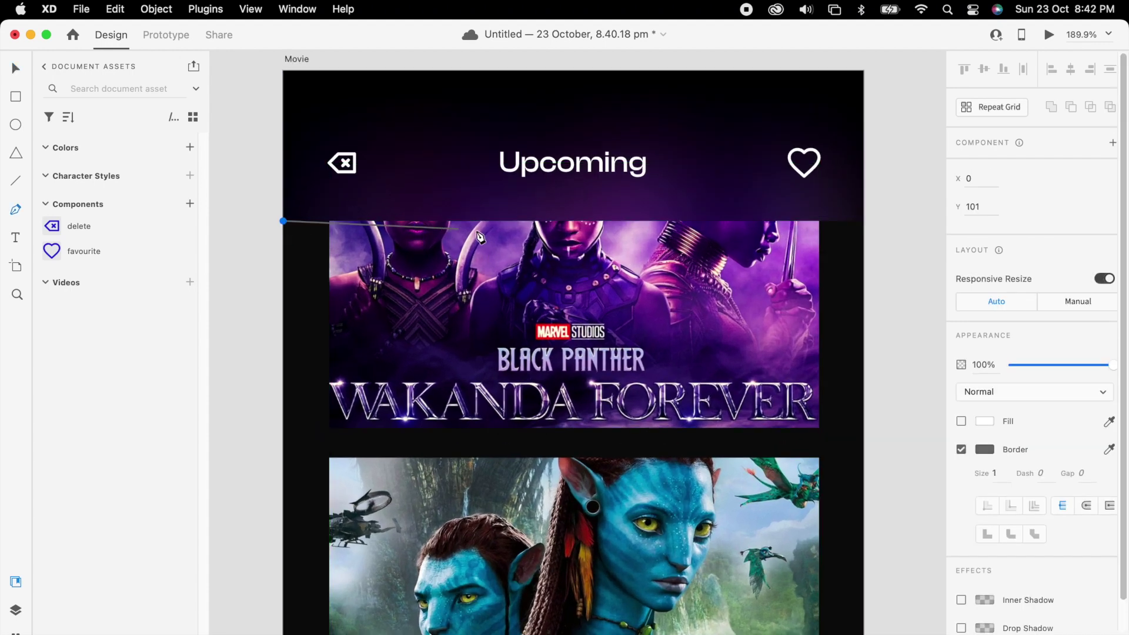
click(864, 221)
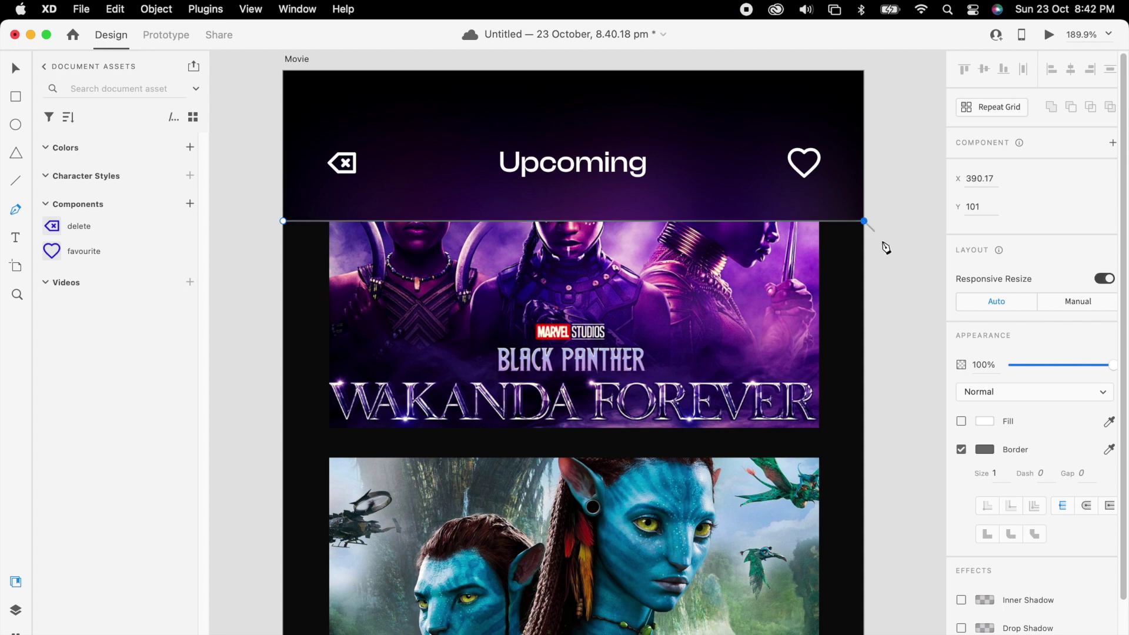
key(Escape)
click(986, 449)
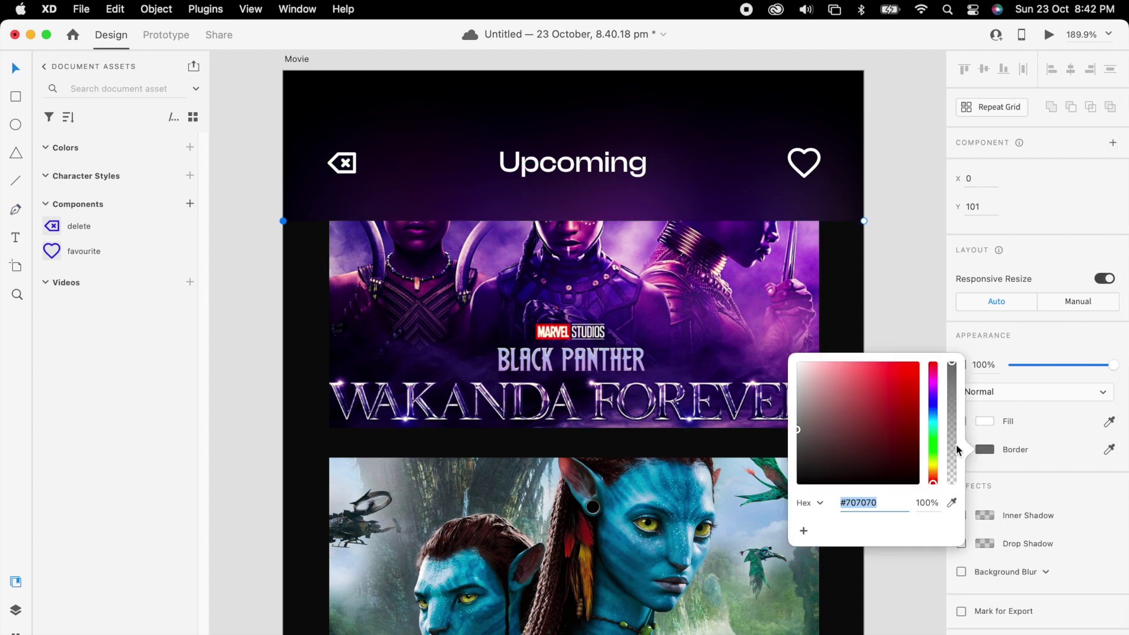
click(891, 254)
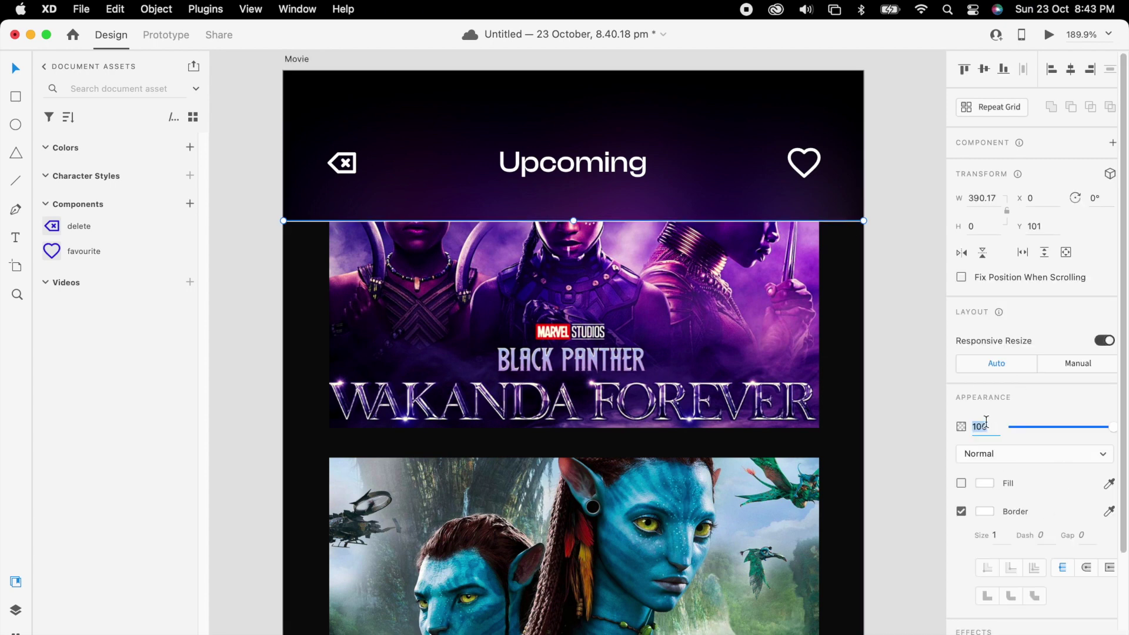
text(20)
key(Return)
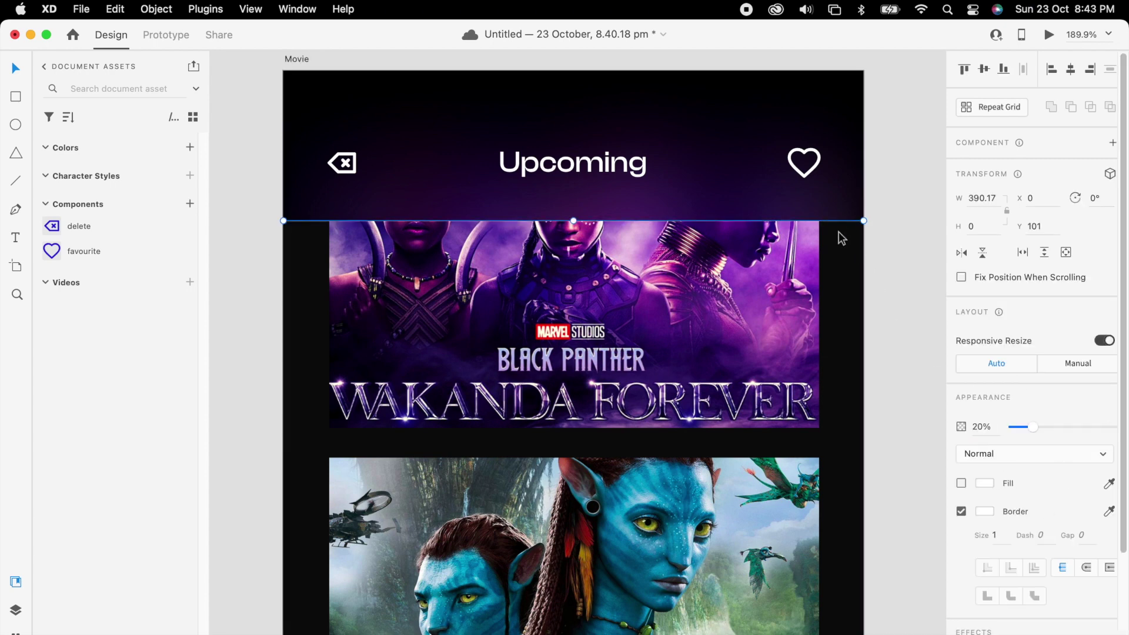
- Group the divider line with the header background
shift+click(530, 121)
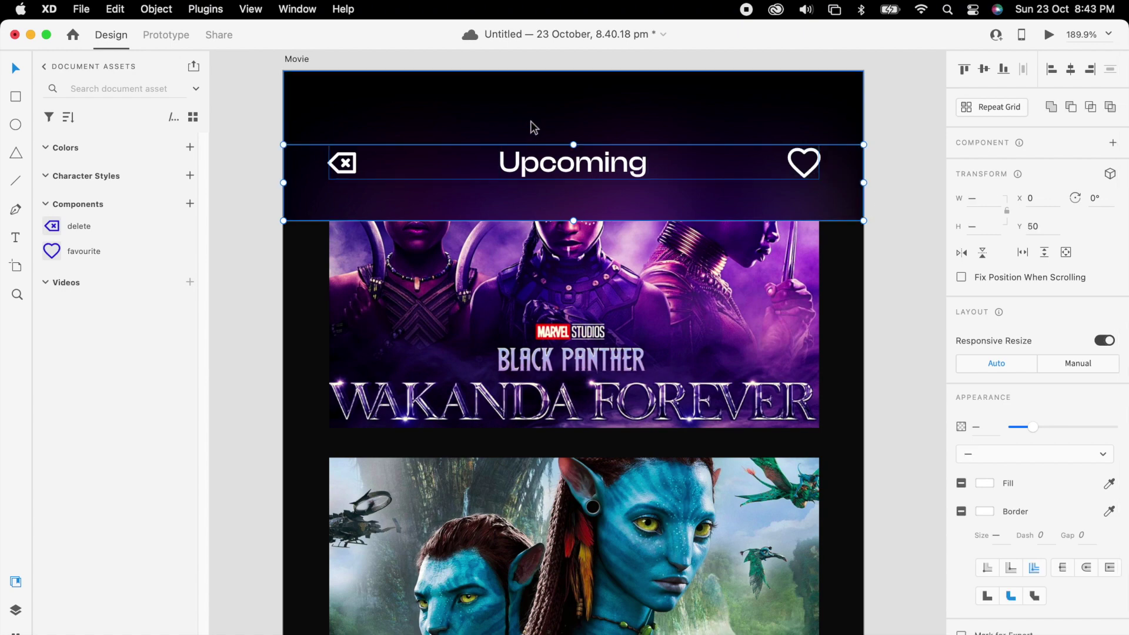
right_click(531, 121)
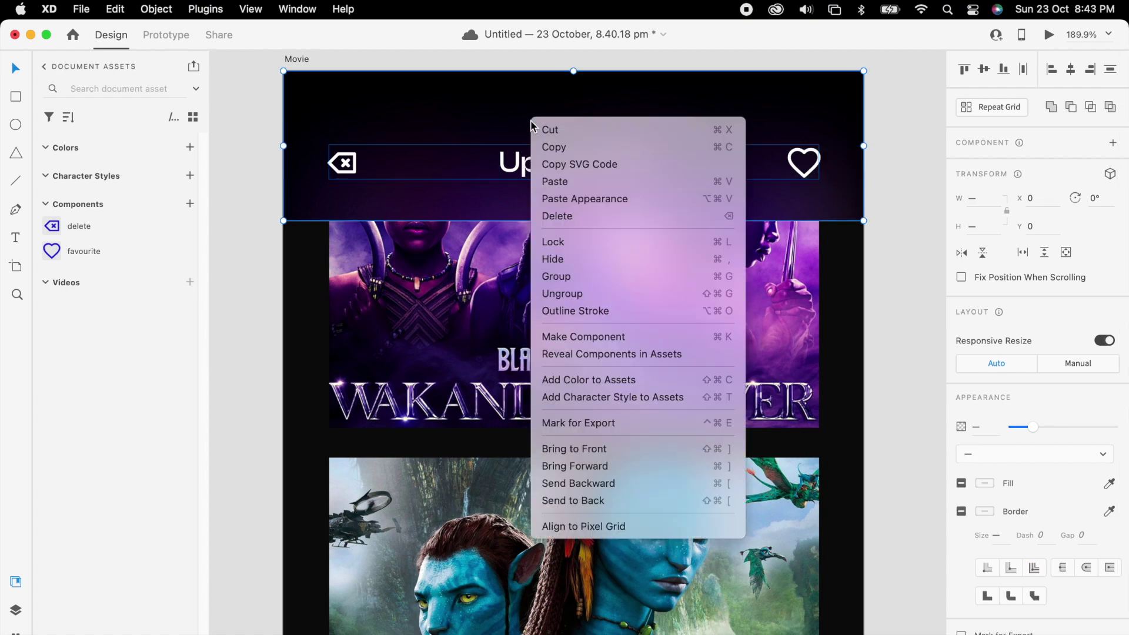
click(571, 277)
- Ungroup the poster repeat grid and regroup the cards as an ordinary group
scroll(879, 281, down, 5)
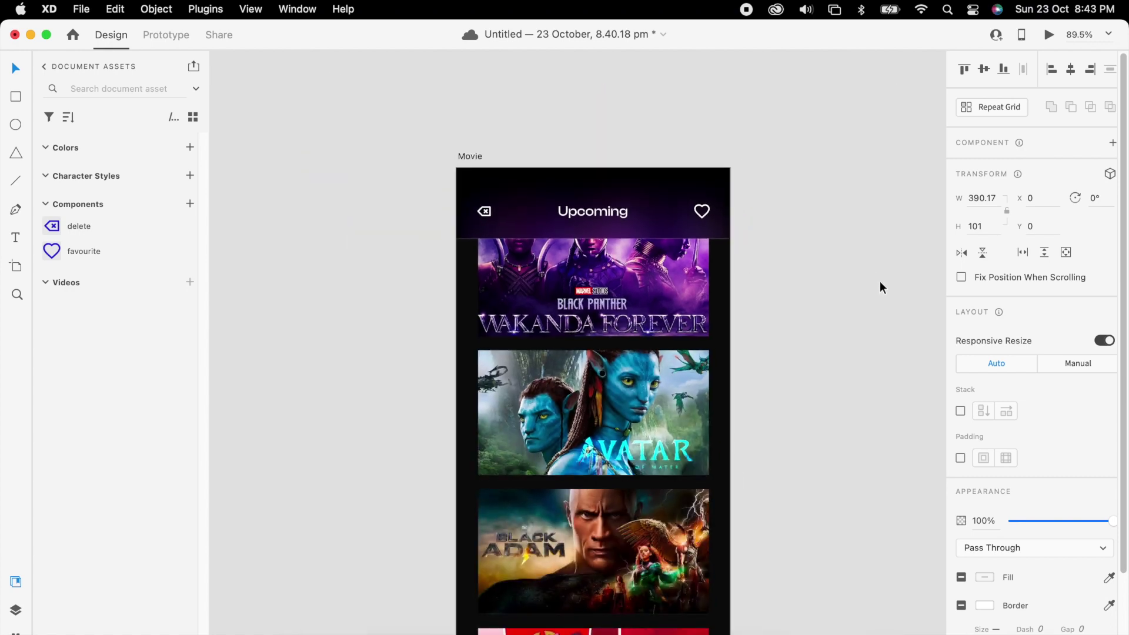
drag(652, 404, 654, 436)
key(ctrl+z)
key(ctrl+z)
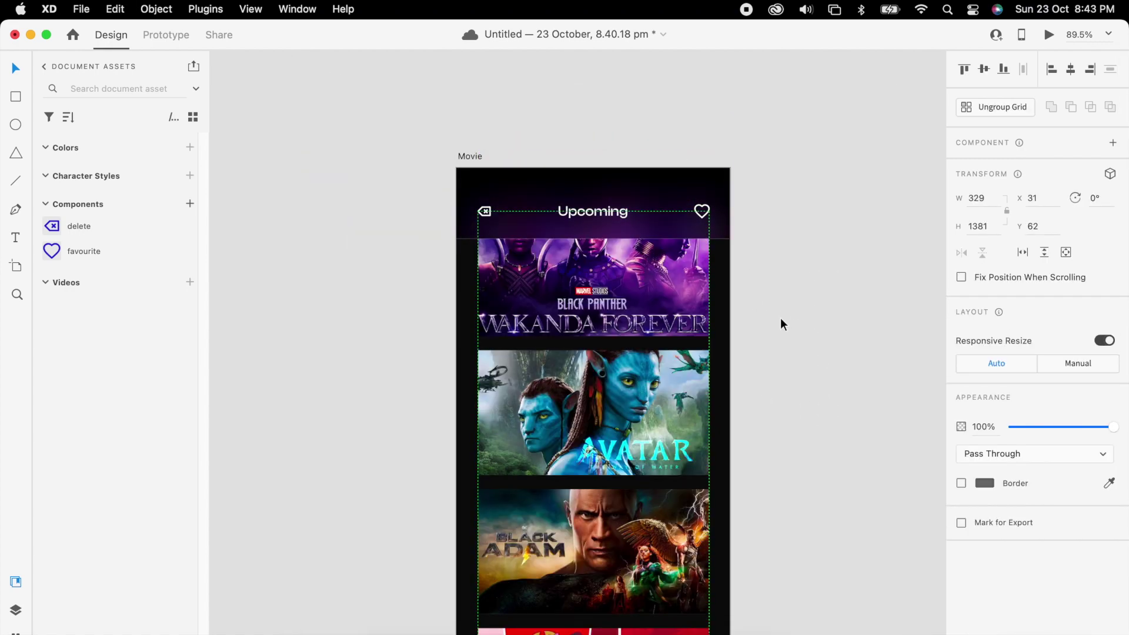
scroll(715, 312, down, 3)
click(487, 206)
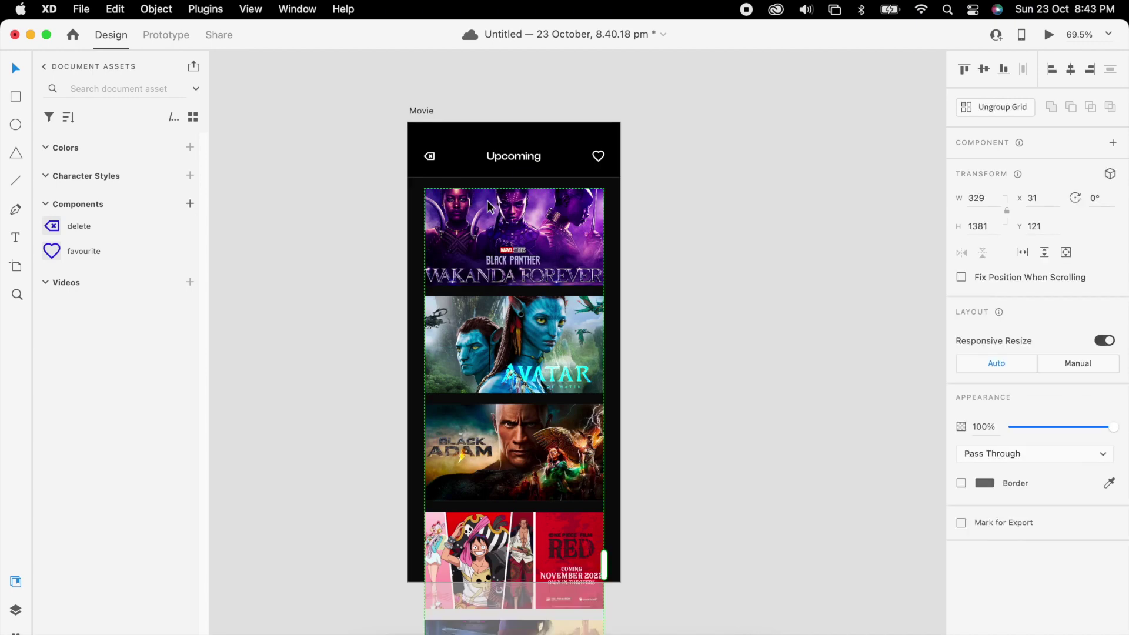
click(992, 109)
right_click(498, 244)
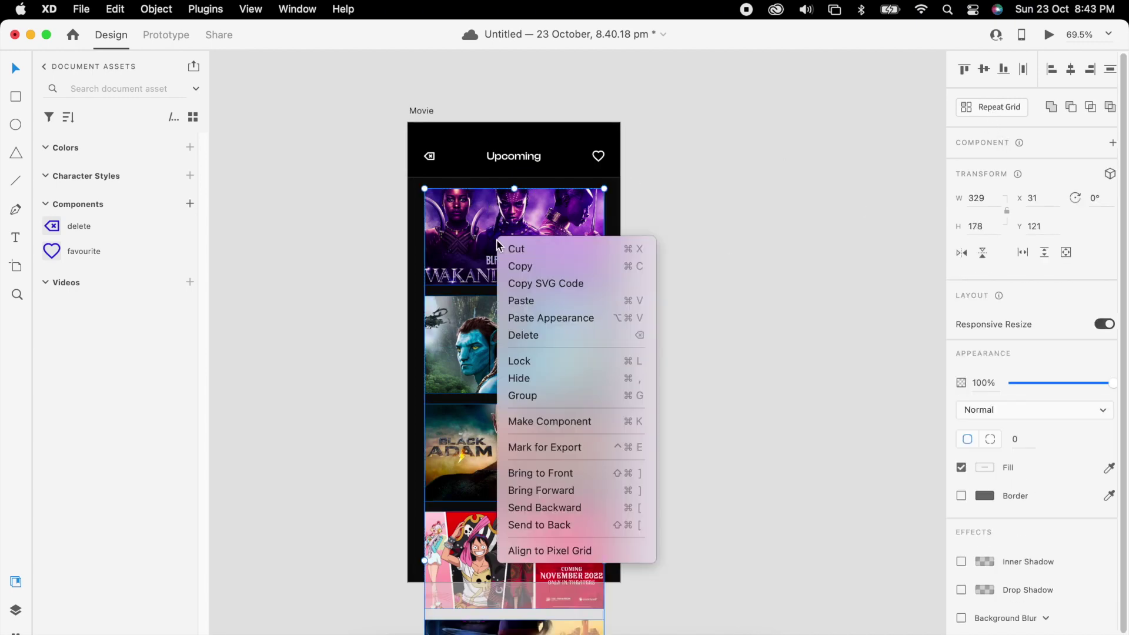
click(547, 395)
- Duplicate the Movie artboard as Movie – 1
click(717, 365)
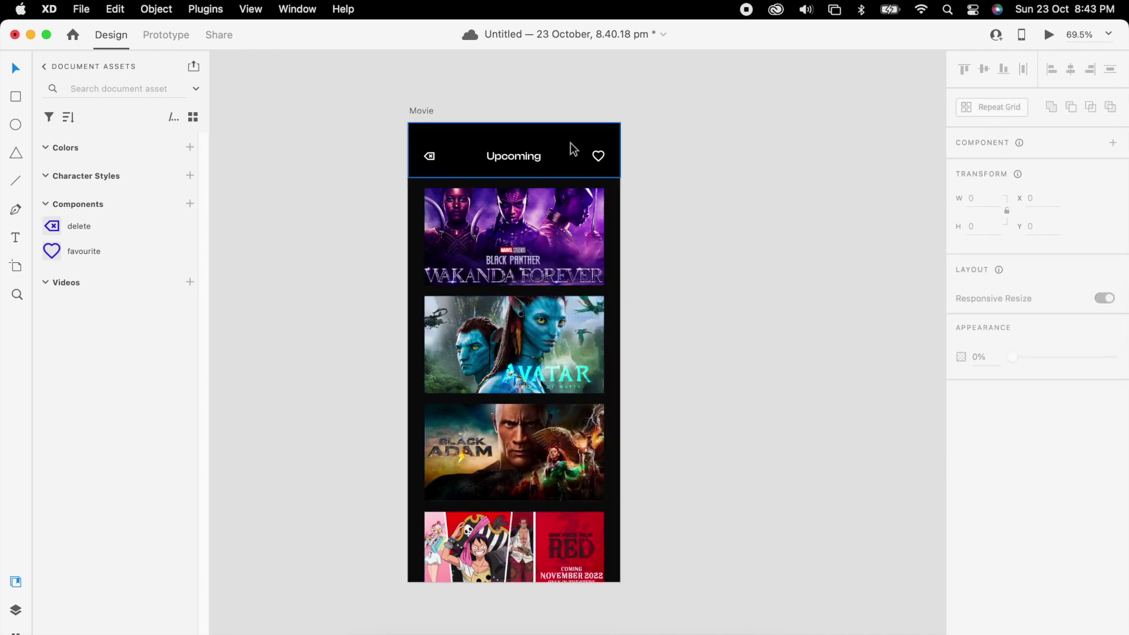
click(418, 112)
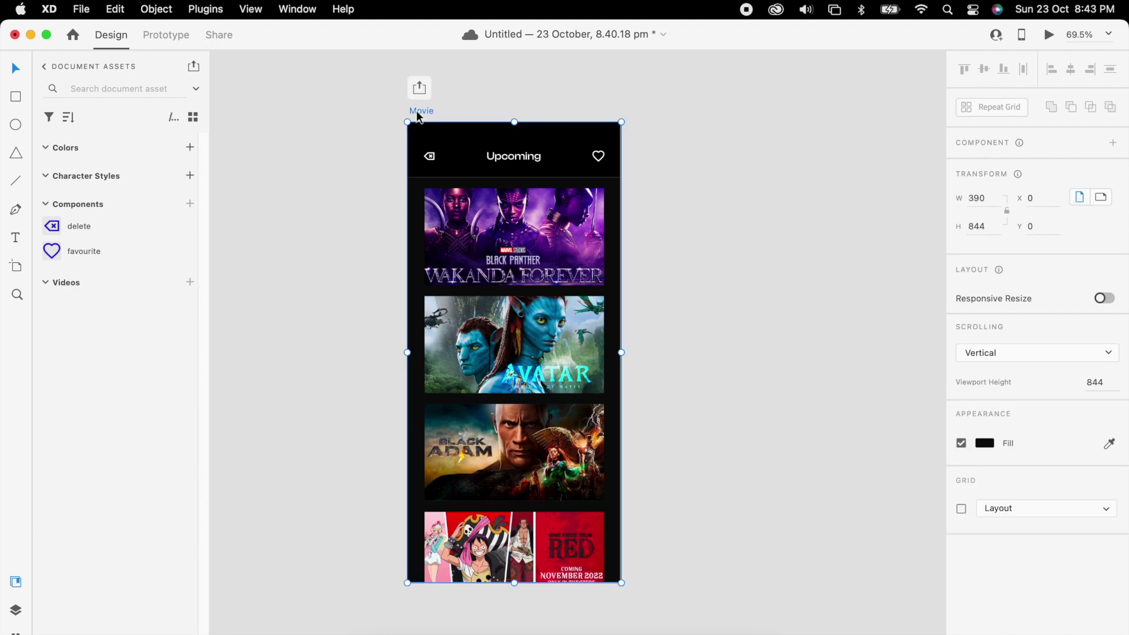
key(super+d)
- Move Movie – 1's poster group up to show RED, Puss in Boots, Strange World and Luck
scroll(773, 277, right, 5)
scroll(773, 276, down, 1)
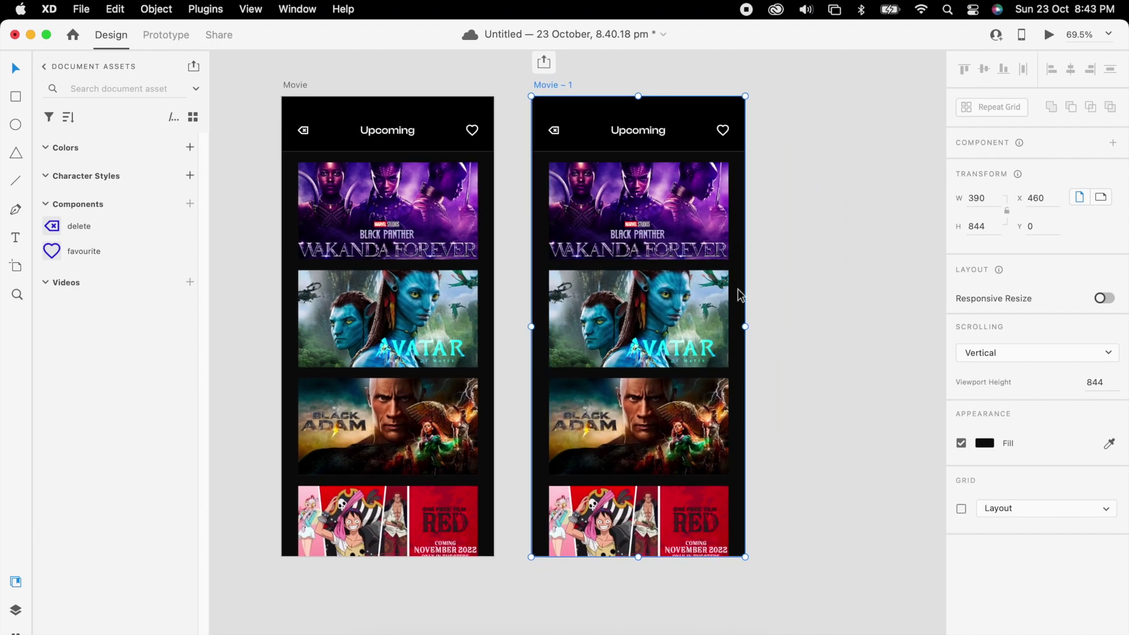
drag(691, 523, 700, 189)
click(823, 319)
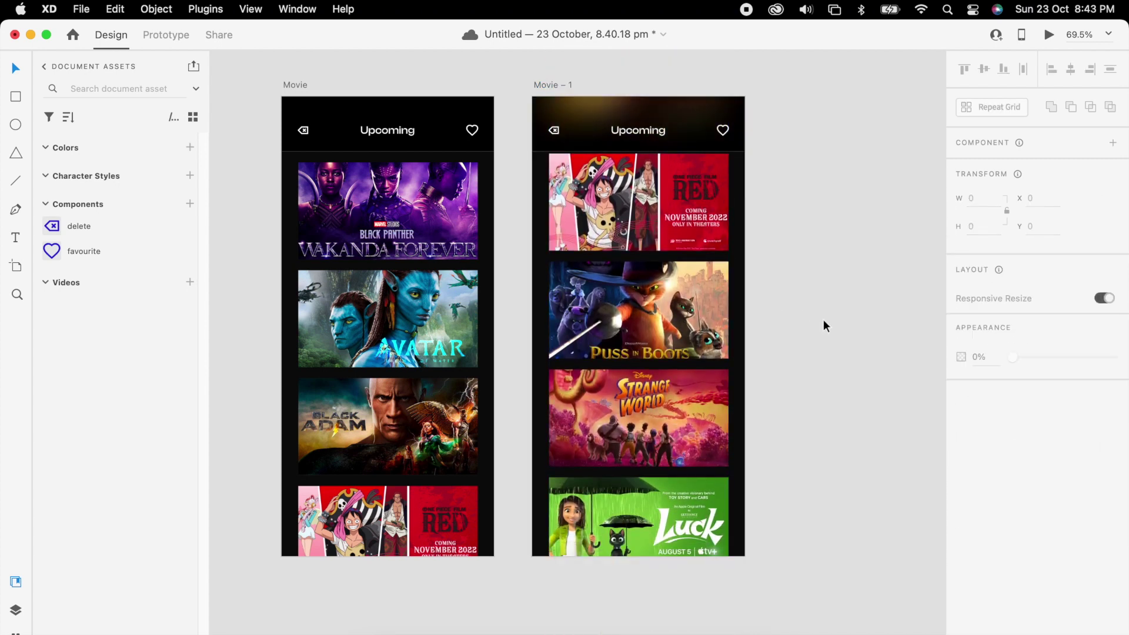
scroll(815, 325, left, 2)
scroll(815, 326, down, 1)
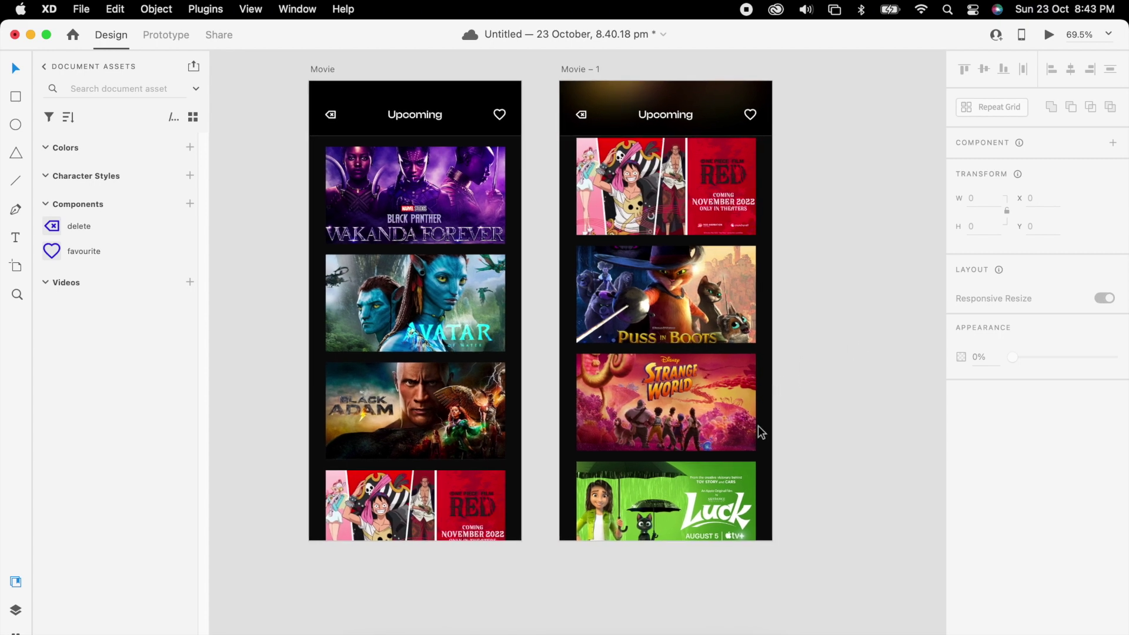
double_click(433, 519)
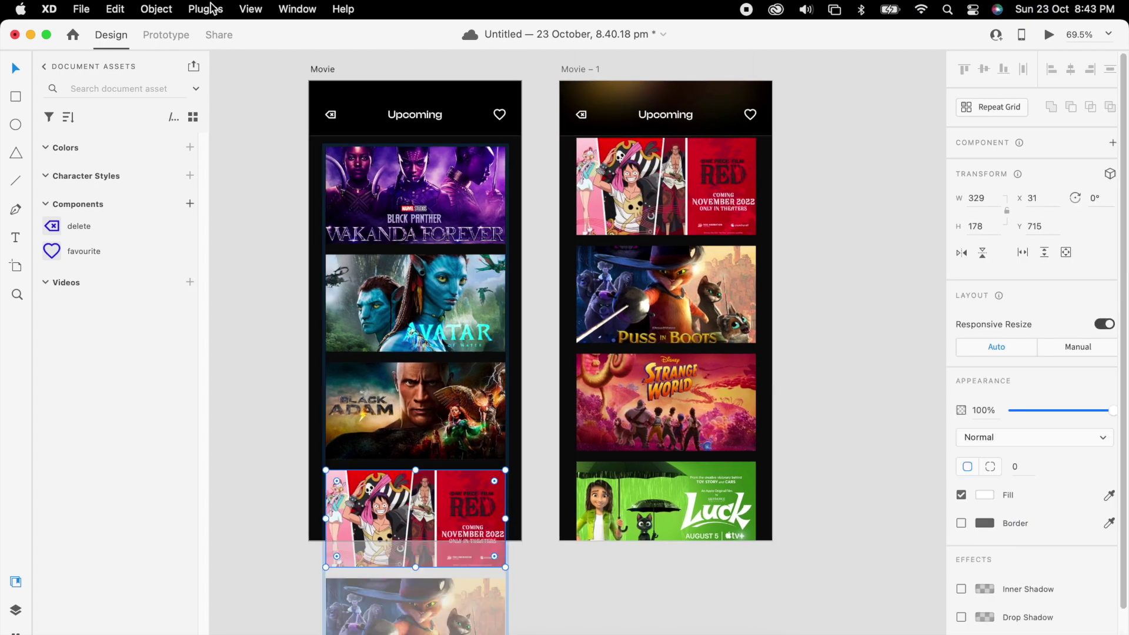
- Link the RED poster to Movie – 1 with a Tap, Auto-Animate, Snap-easing interaction
click(178, 37)
drag(511, 524, 552, 312)
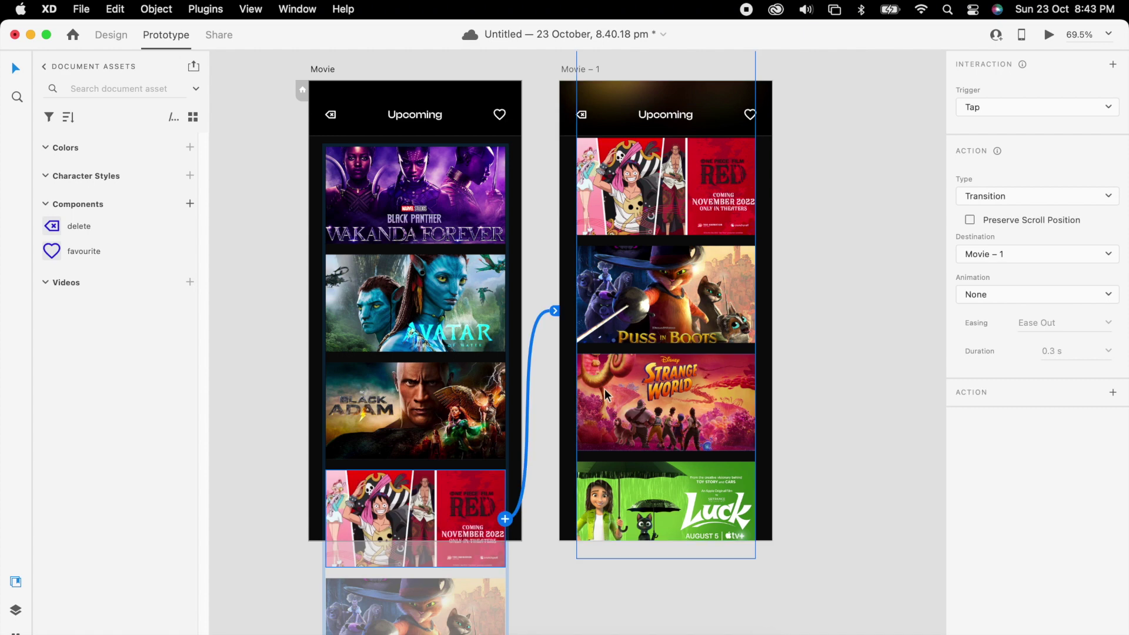
click(987, 112)
click(987, 110)
click(1001, 196)
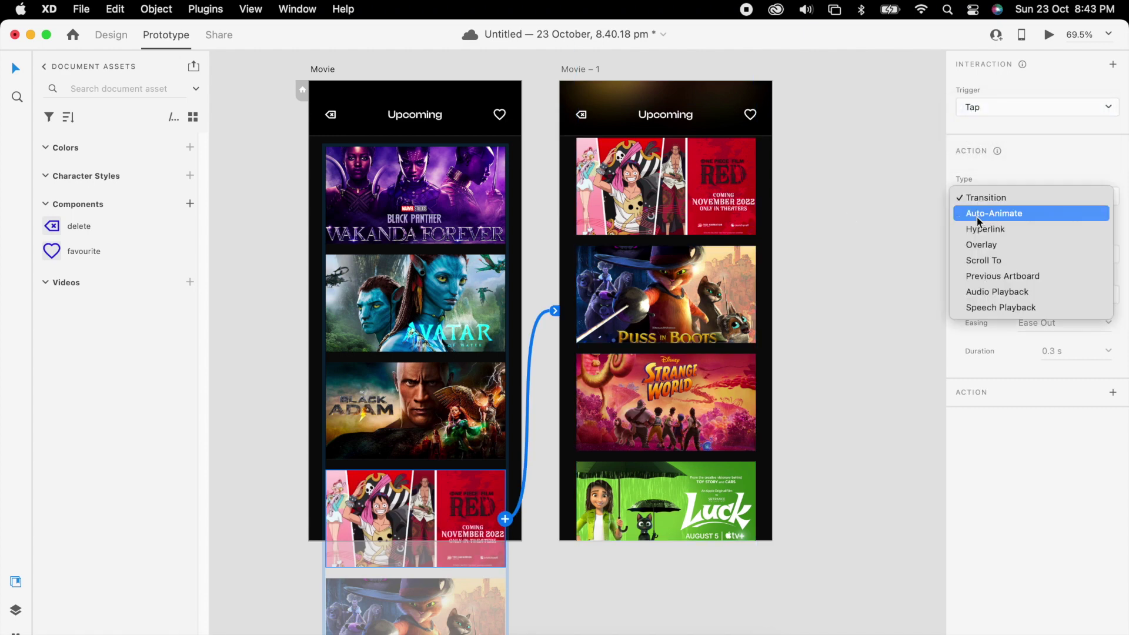
click(1000, 214)
click(1105, 270)
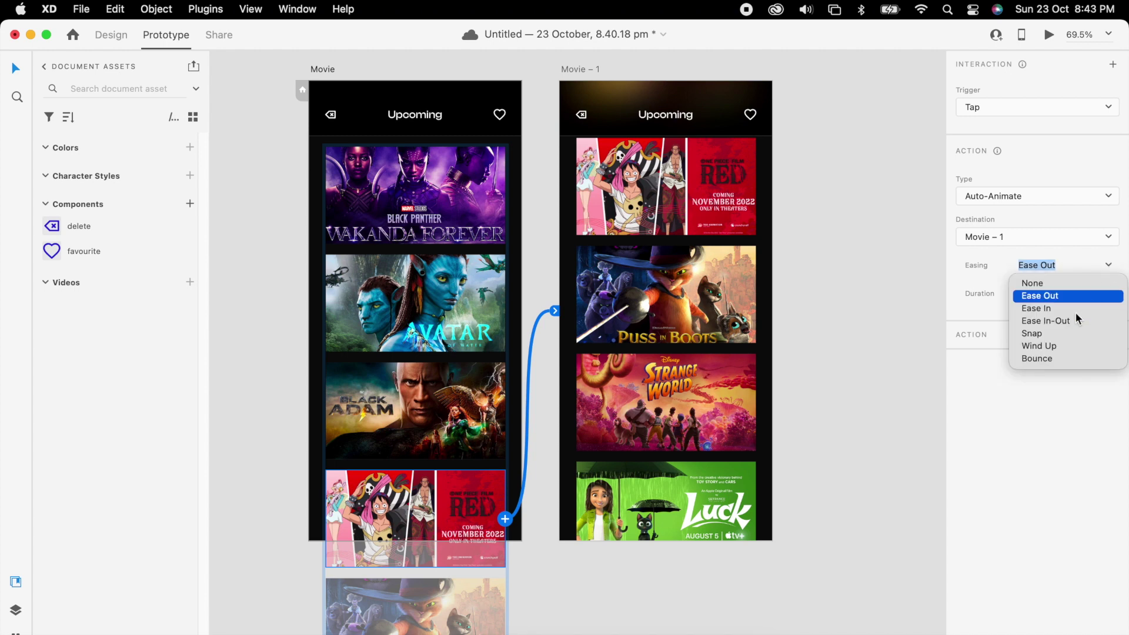
click(1031, 335)
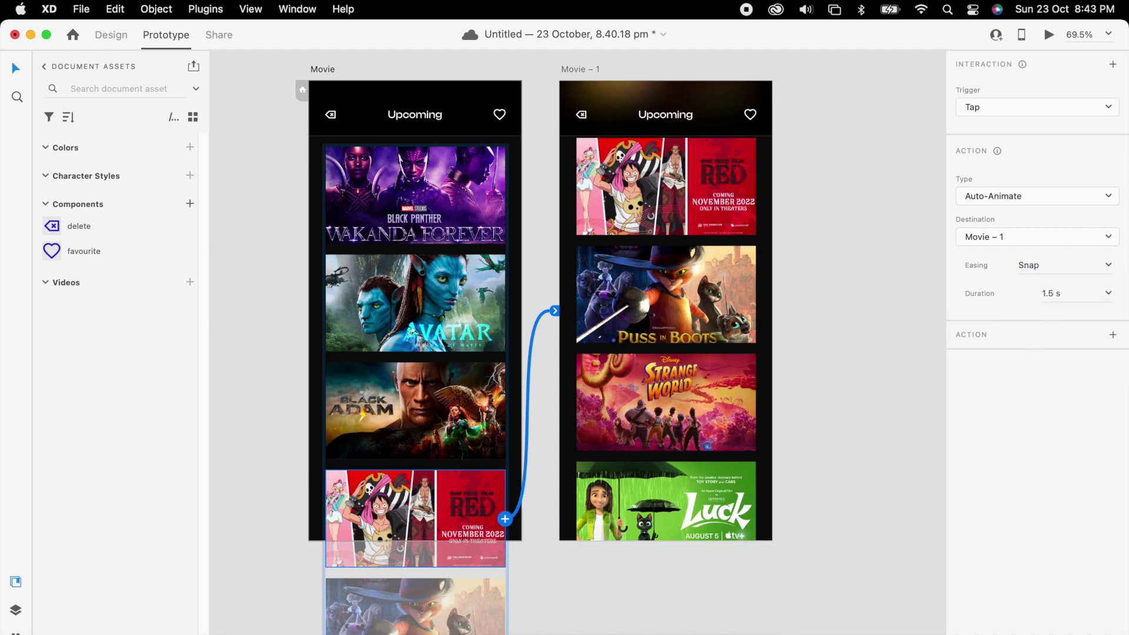
- Link Movie – 1's poster list back to Movie and preview the prototype
click(736, 177)
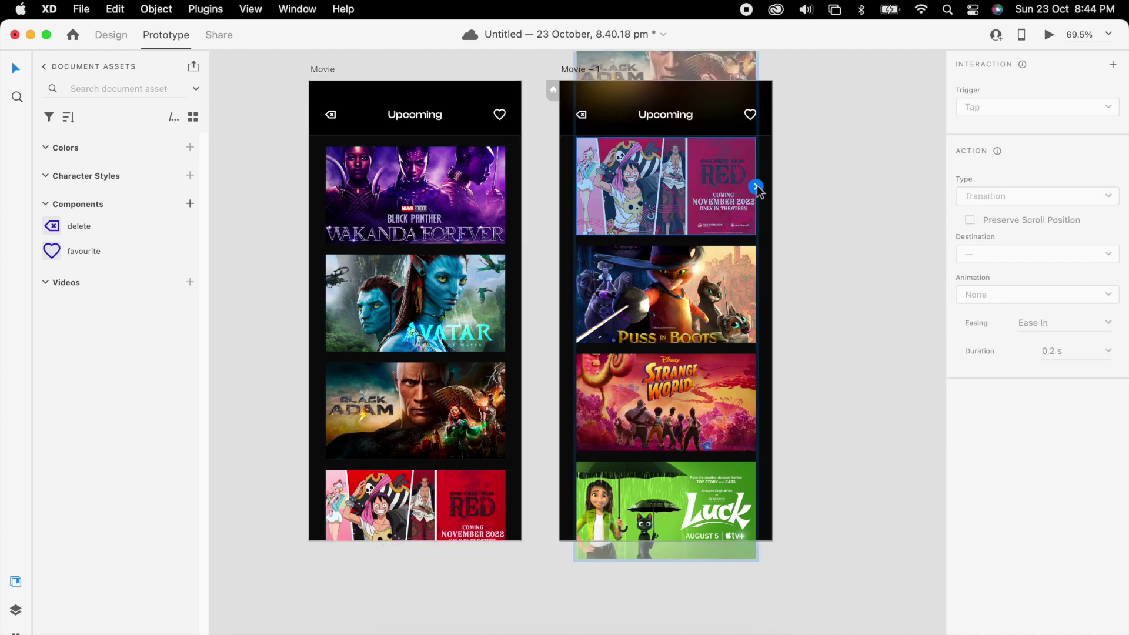
drag(757, 190, 470, 318)
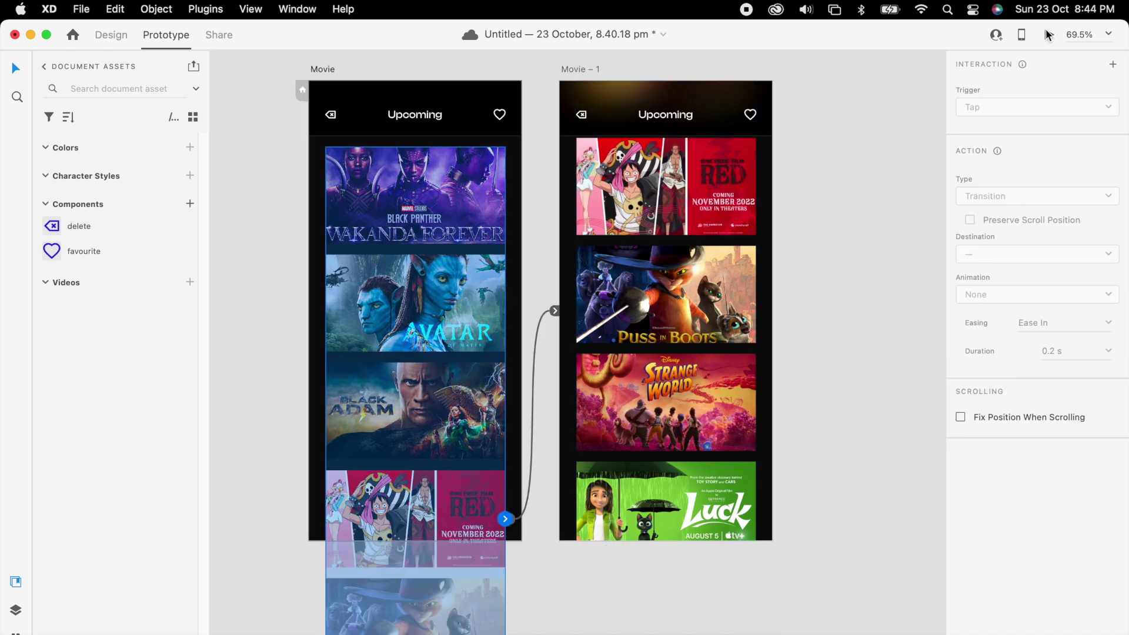
click(1047, 35)
scroll(450, 594, down, 5)
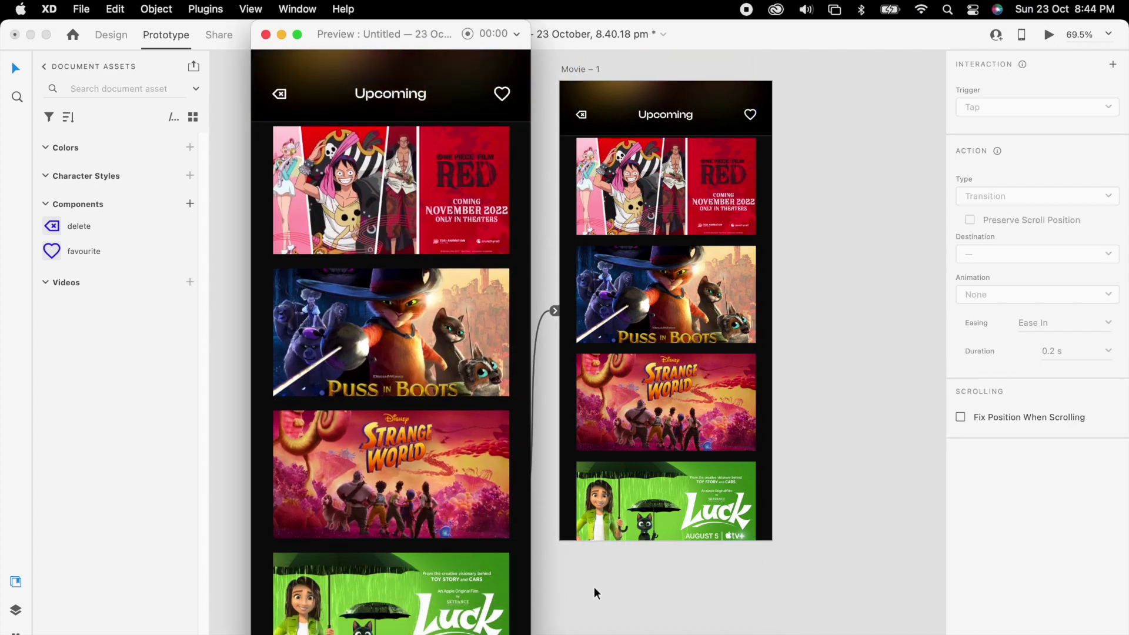
scroll(480, 224, up, 10)
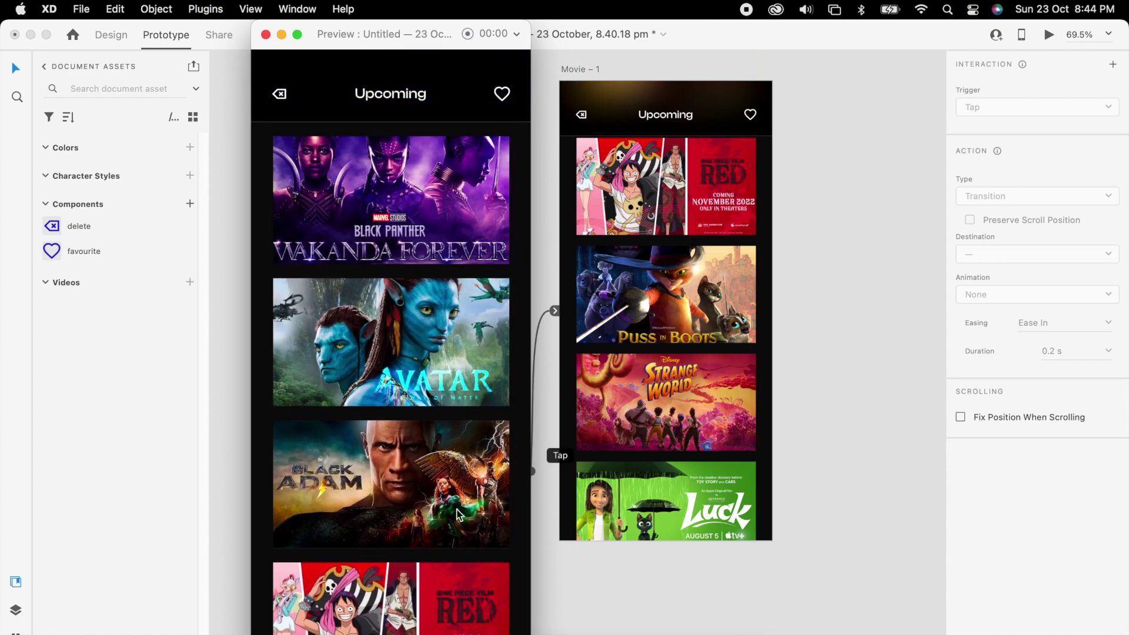
click(266, 34)
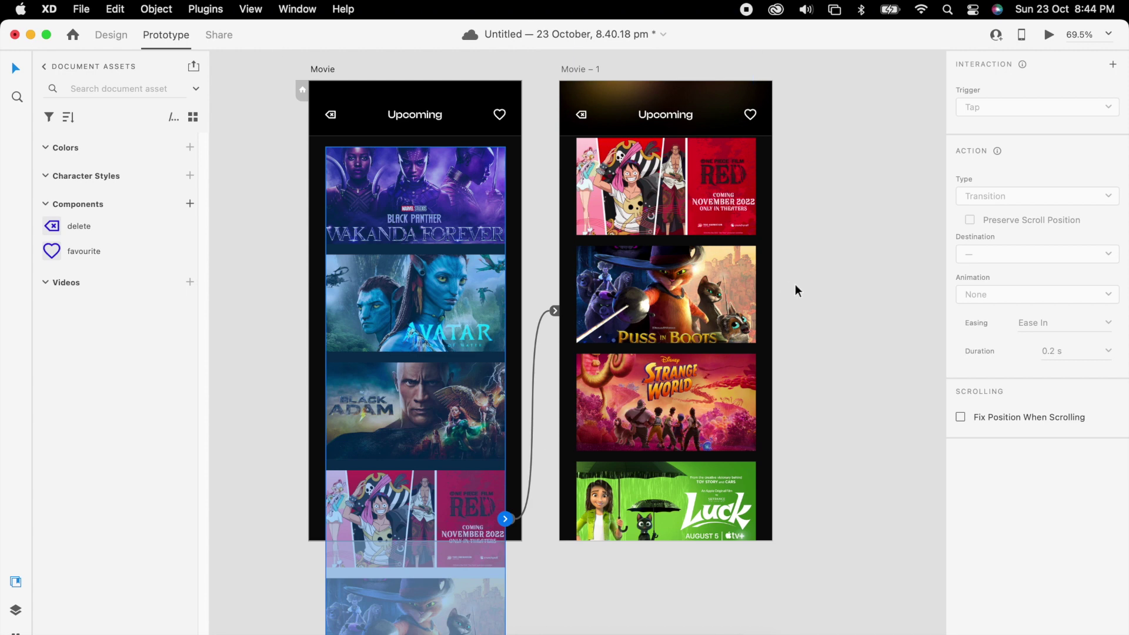
click(111, 35)
click(408, 365)
- Squash the Puss in Boots, Strange World and Luck posters into strips and close the gap
scroll(447, 346, down, 5)
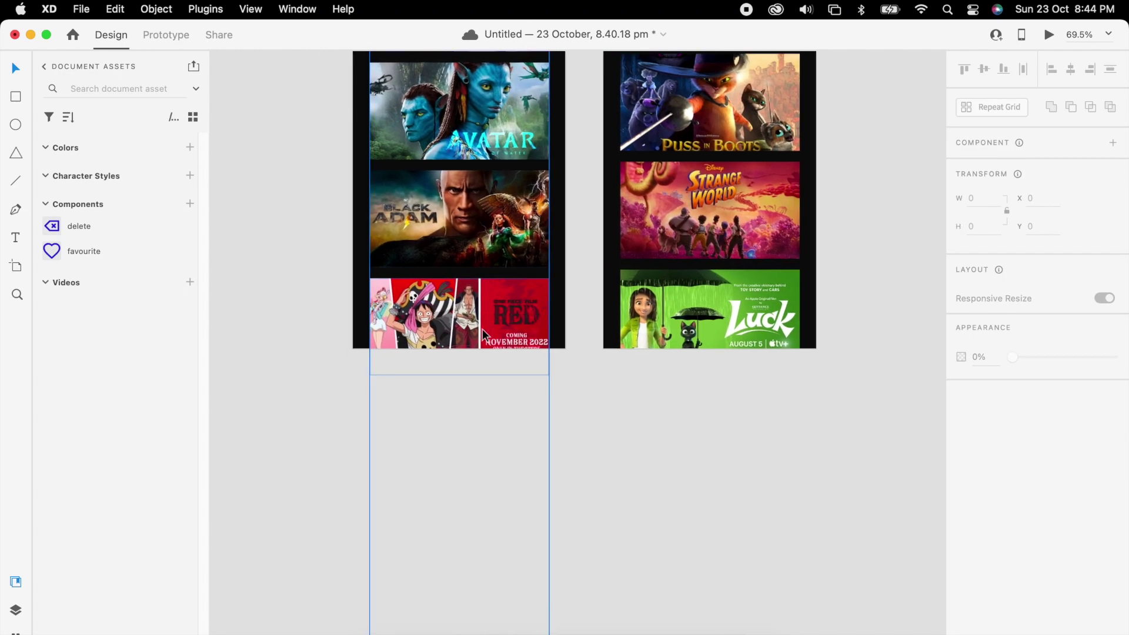
double_click(480, 332)
scroll(475, 400, down, 5)
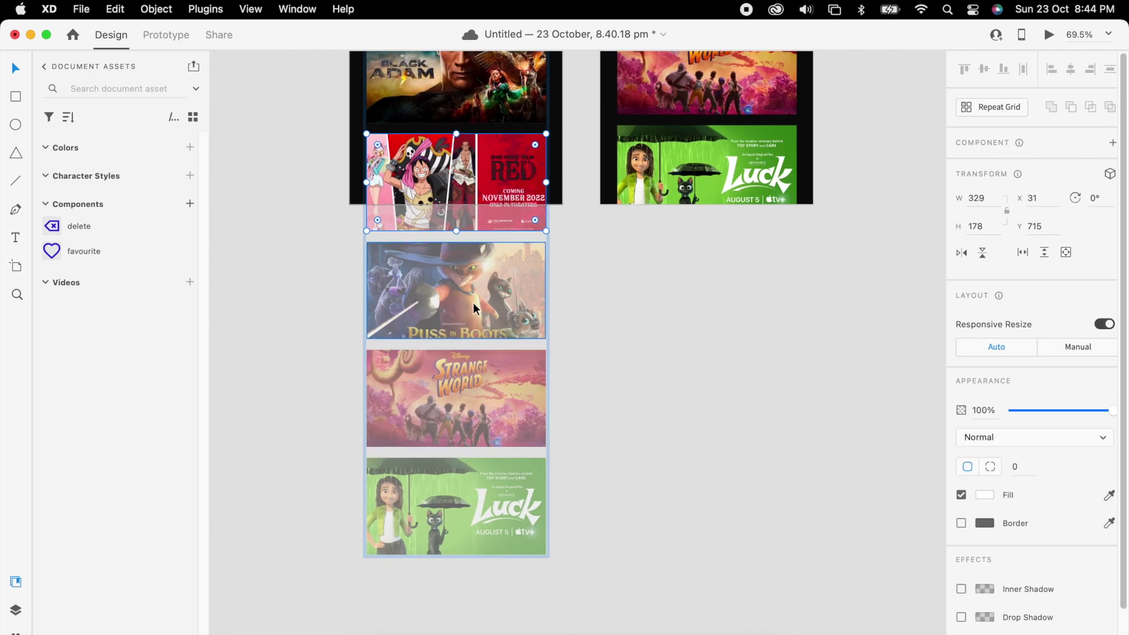
click(459, 331)
drag(457, 340, 464, 288)
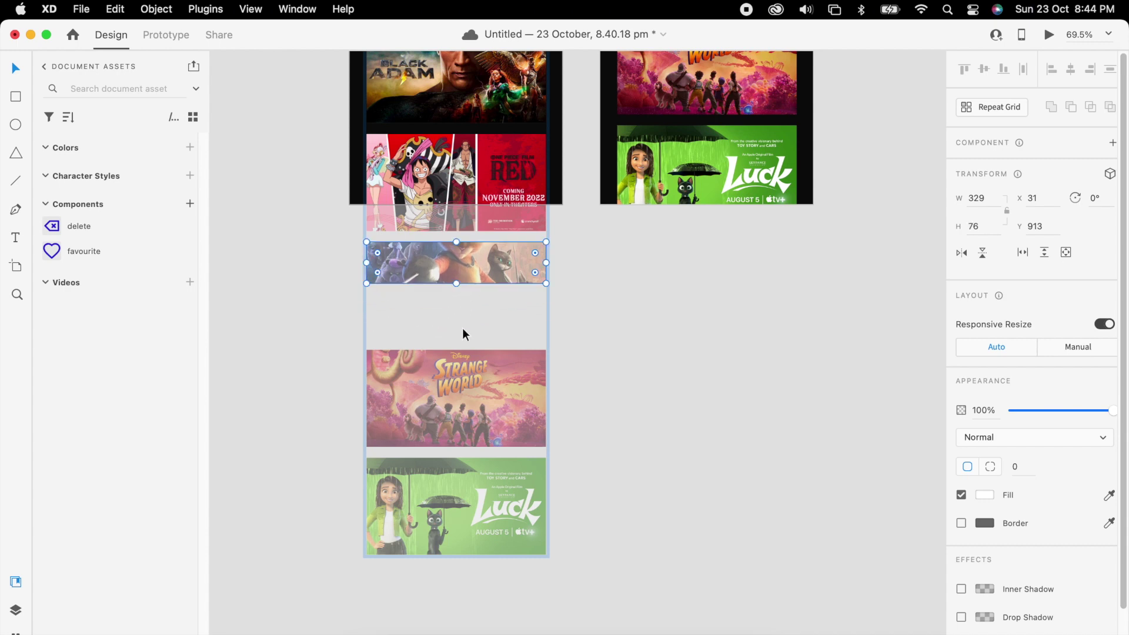
click(457, 438)
drag(455, 448, 467, 389)
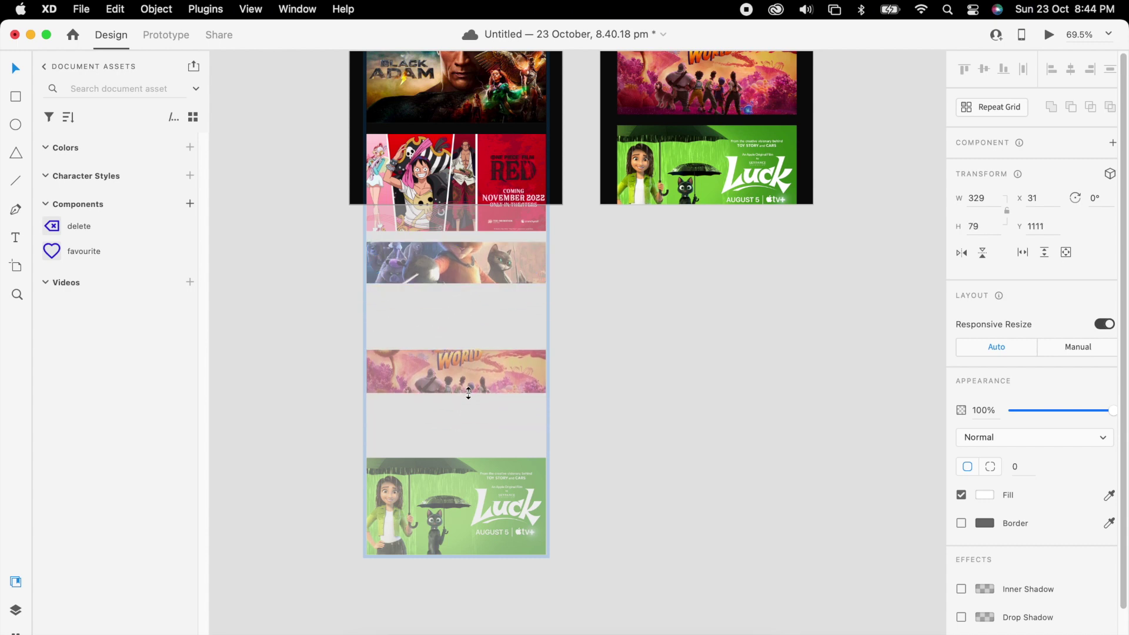
click(474, 522)
drag(456, 555, 483, 476)
shift+click(492, 370)
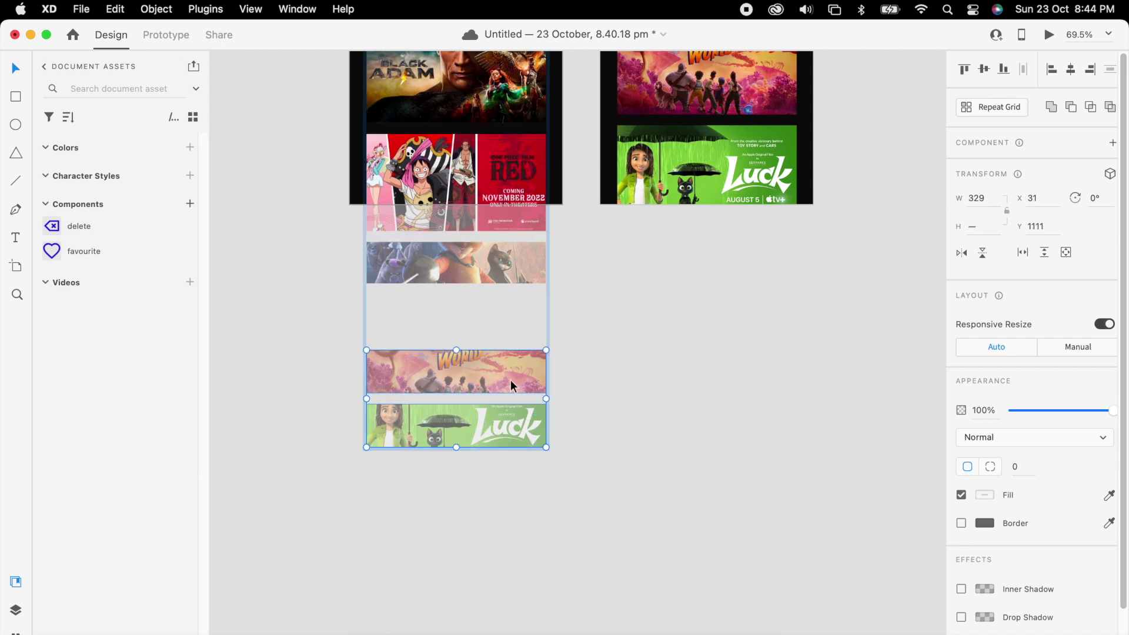
drag(510, 380, 511, 324)
- Shrink the RED poster and move the three strips up beneath it
click(465, 147)
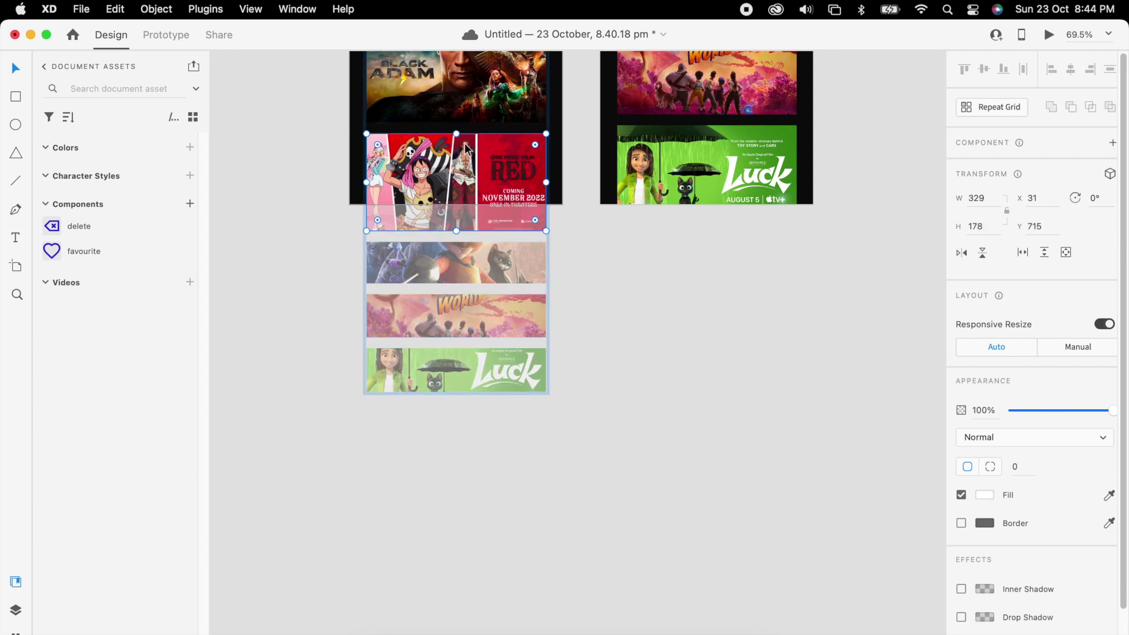
drag(457, 134, 456, 234)
click(468, 254)
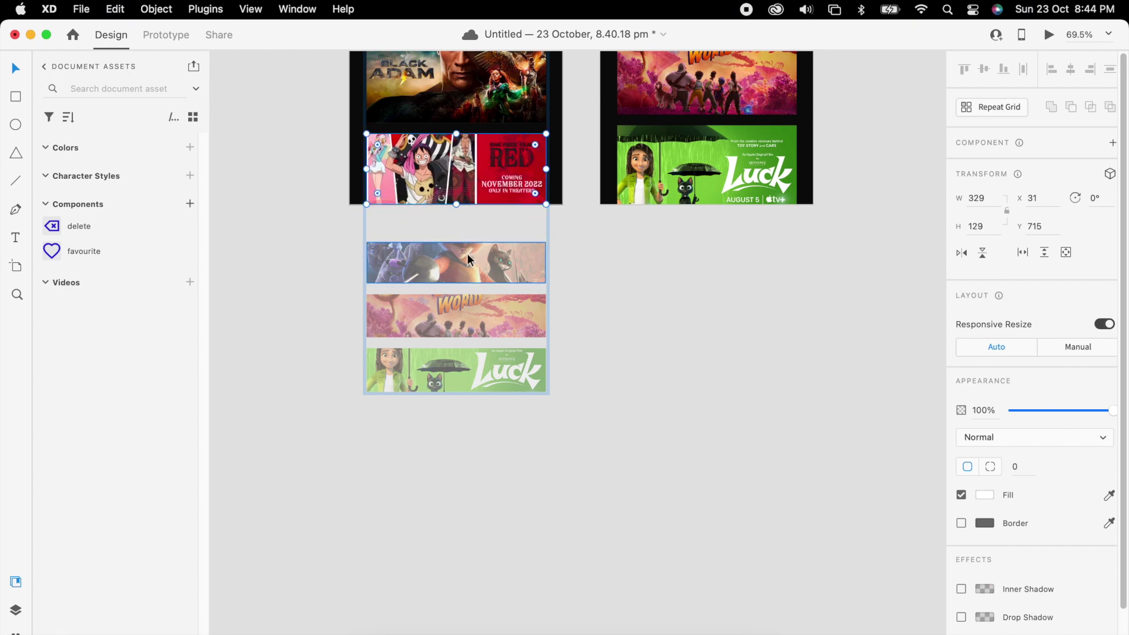
shift+click(481, 311)
shift+click(516, 383)
drag(516, 383, 512, 350)
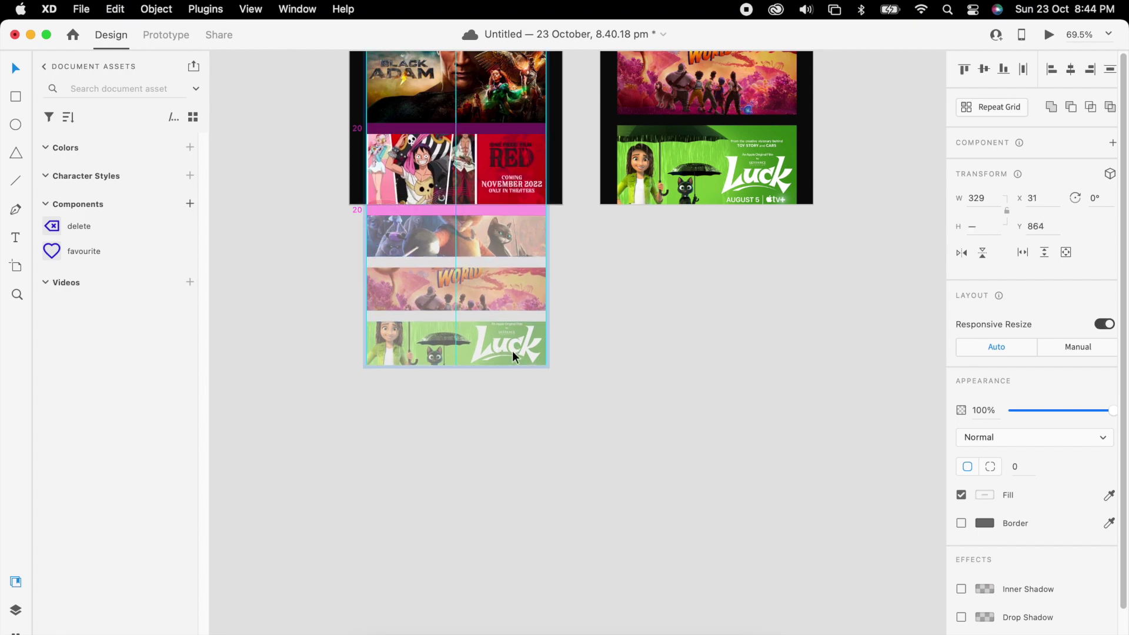
- Squash the Avatar and Wakanda Forever posters in the other list into strips
scroll(603, 350, up, 10)
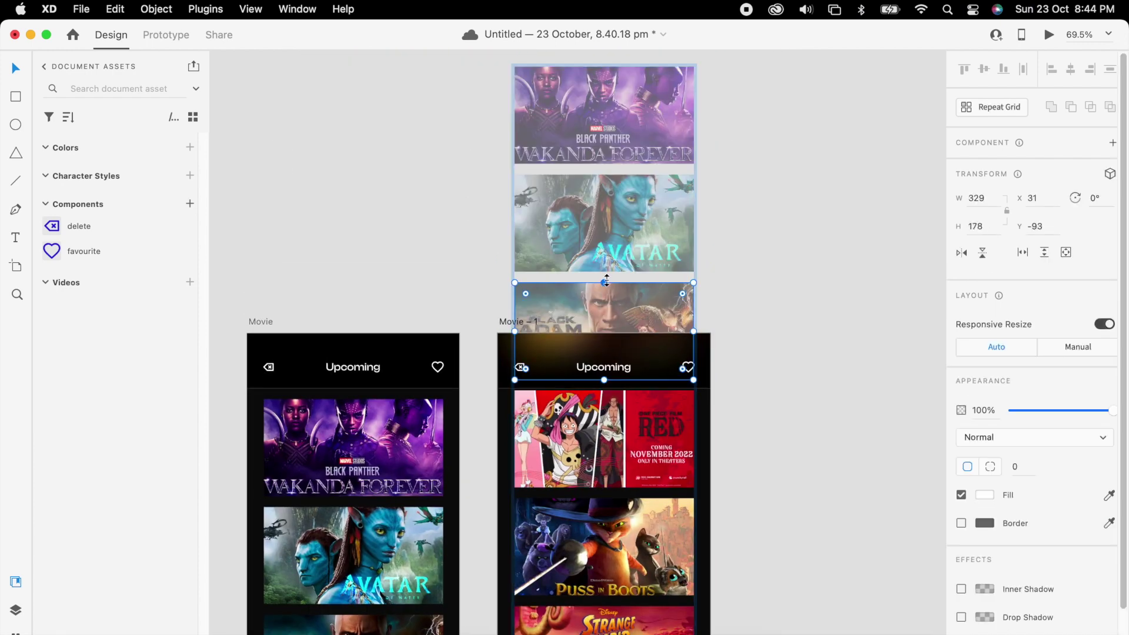
drag(605, 309, 606, 229)
scroll(606, 217, up, 4)
click(606, 203)
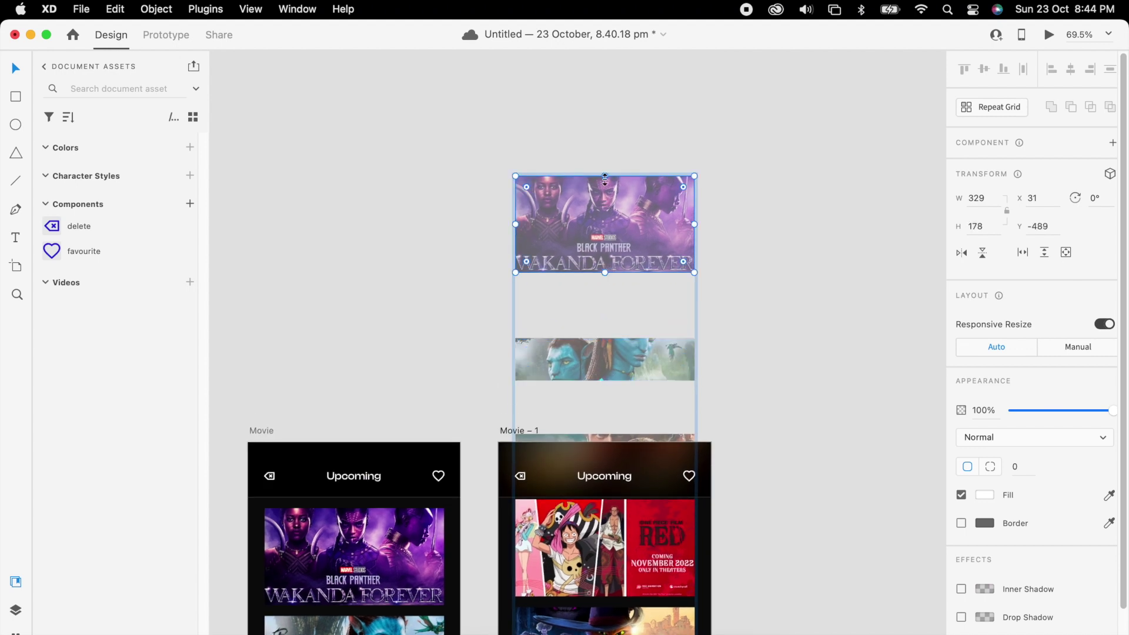
drag(605, 177, 651, 355)
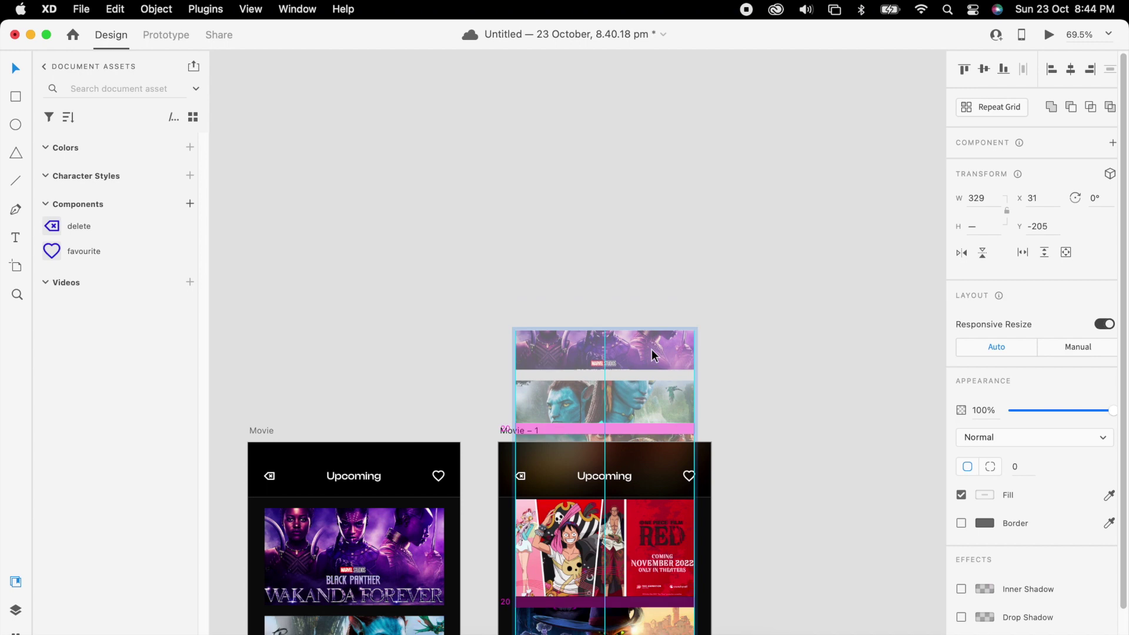
click(745, 323)
scroll(746, 323, down, 3)
scroll(726, 297, down, 3)
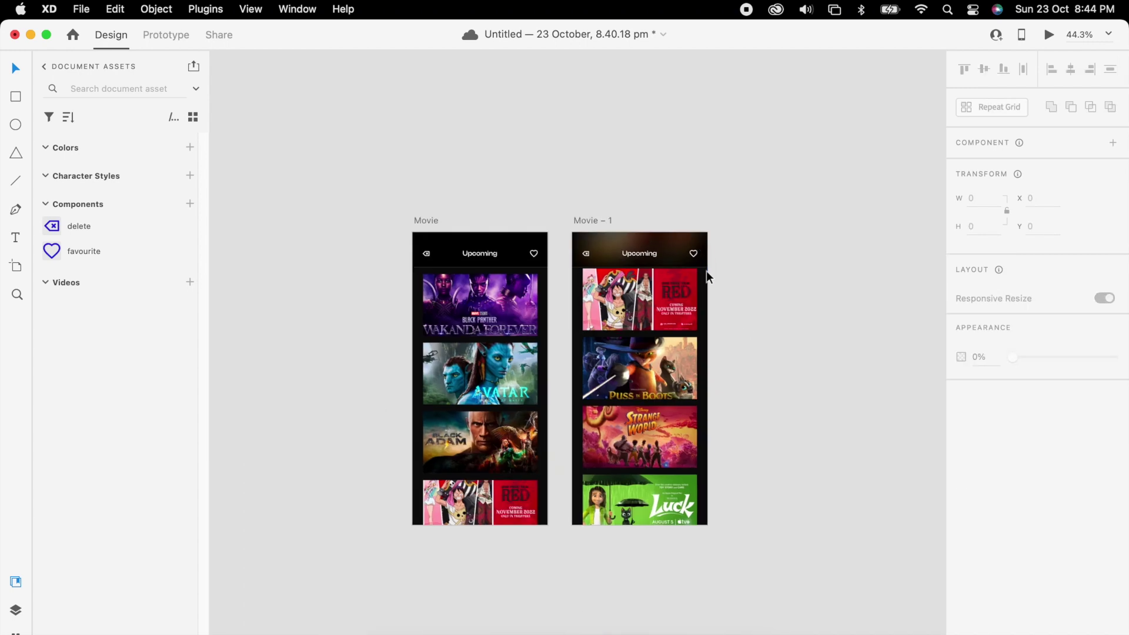
scroll(514, 338, down, 3)
click(513, 338)
click(1048, 35)
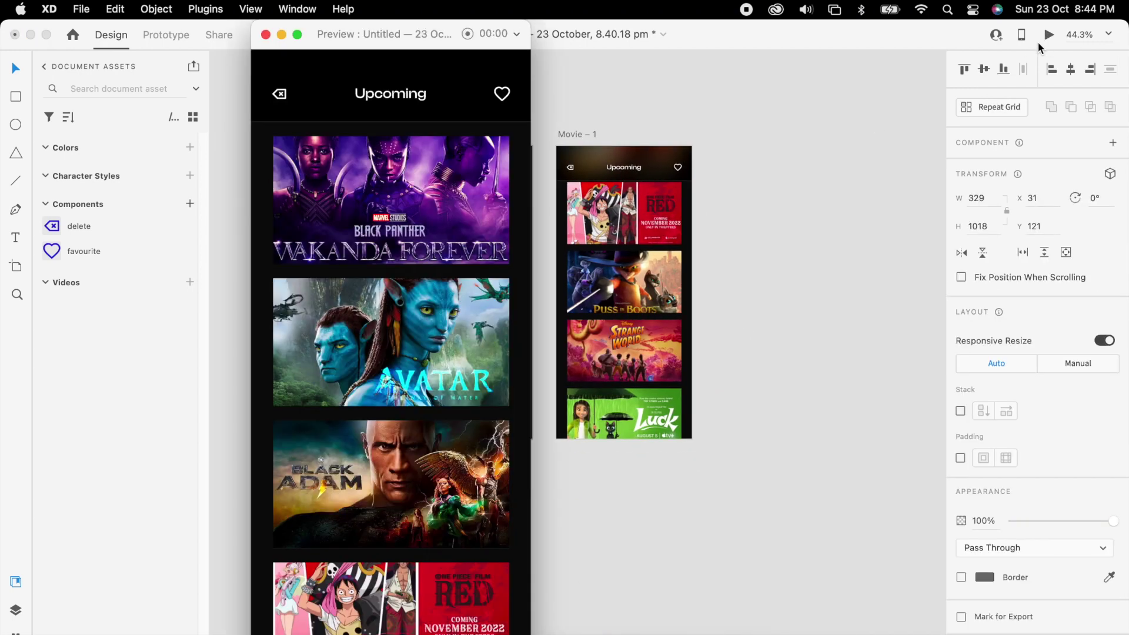
scroll(453, 596, down, 7)
click(447, 626)
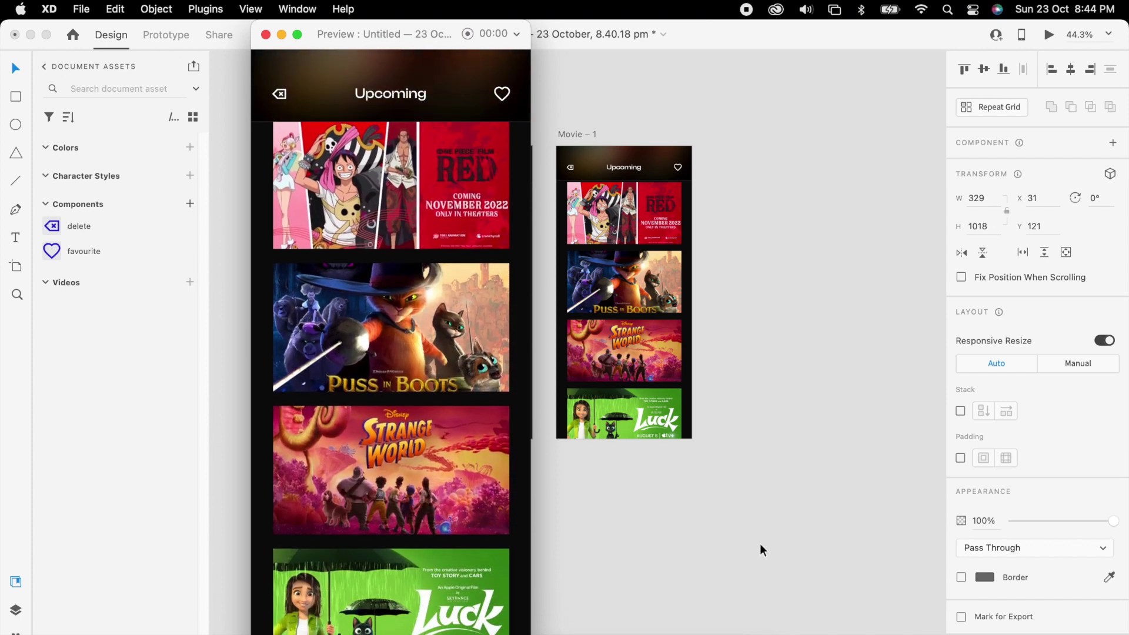
click(266, 36)
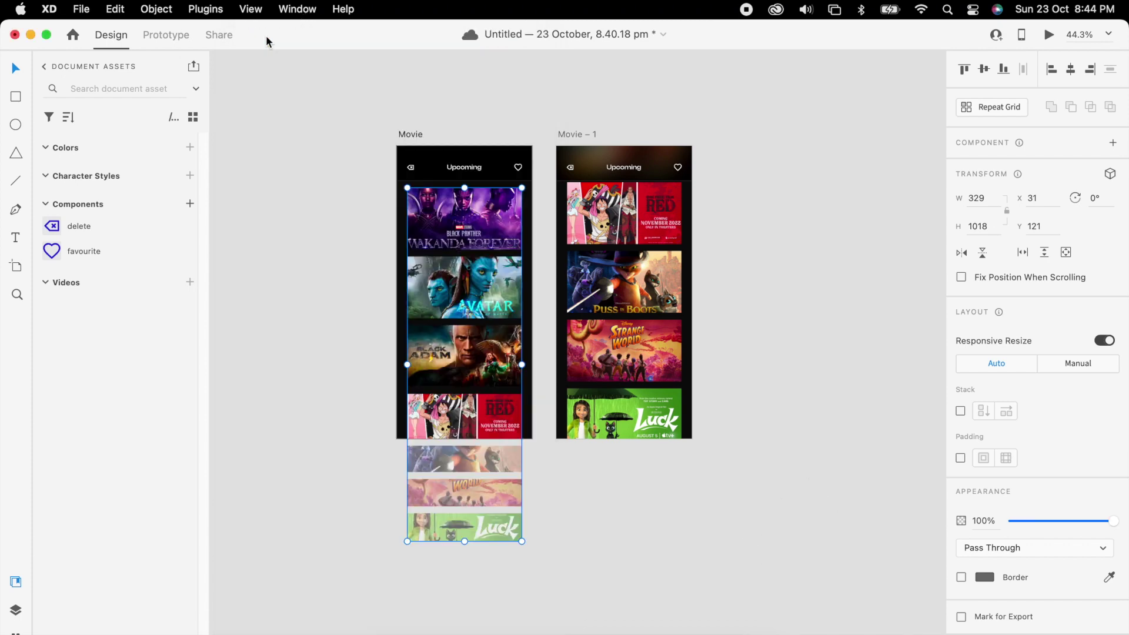
- Replace the Strange World poster's image fill with plain white
click(764, 399)
scroll(559, 349, up, 3)
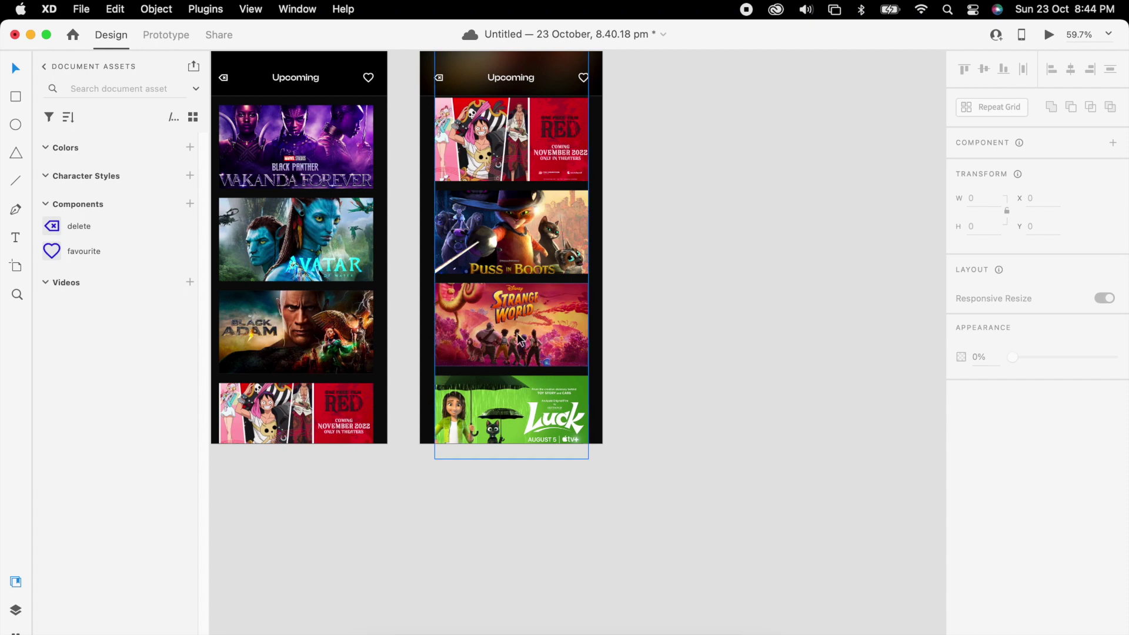
scroll(711, 303, up, 2)
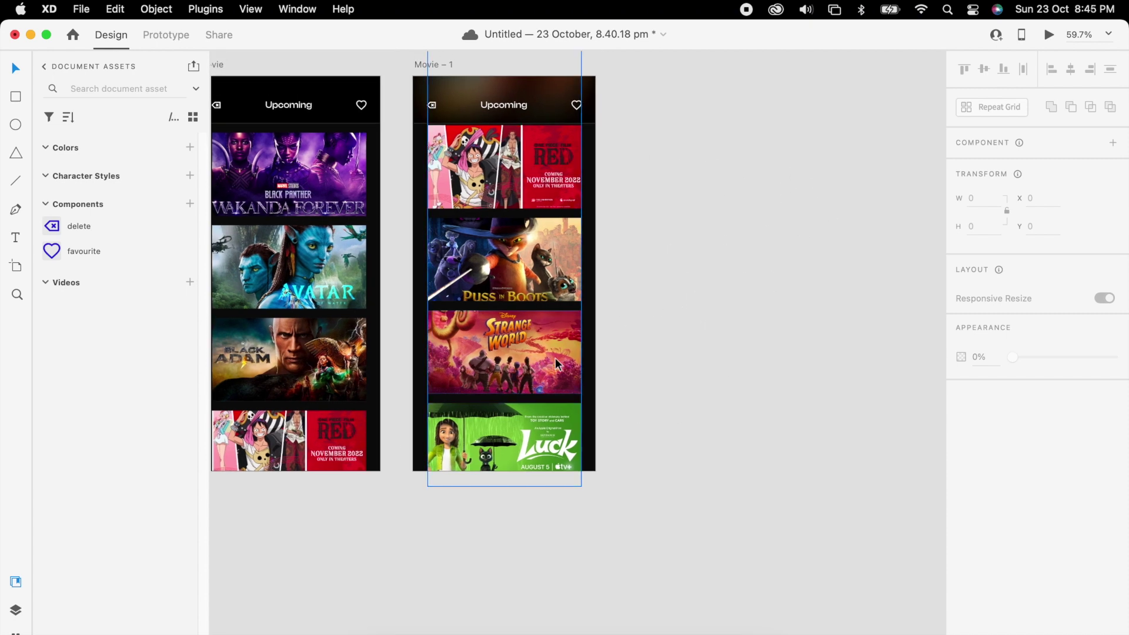
scroll(556, 360, left, 2)
scroll(508, 345, up, 5)
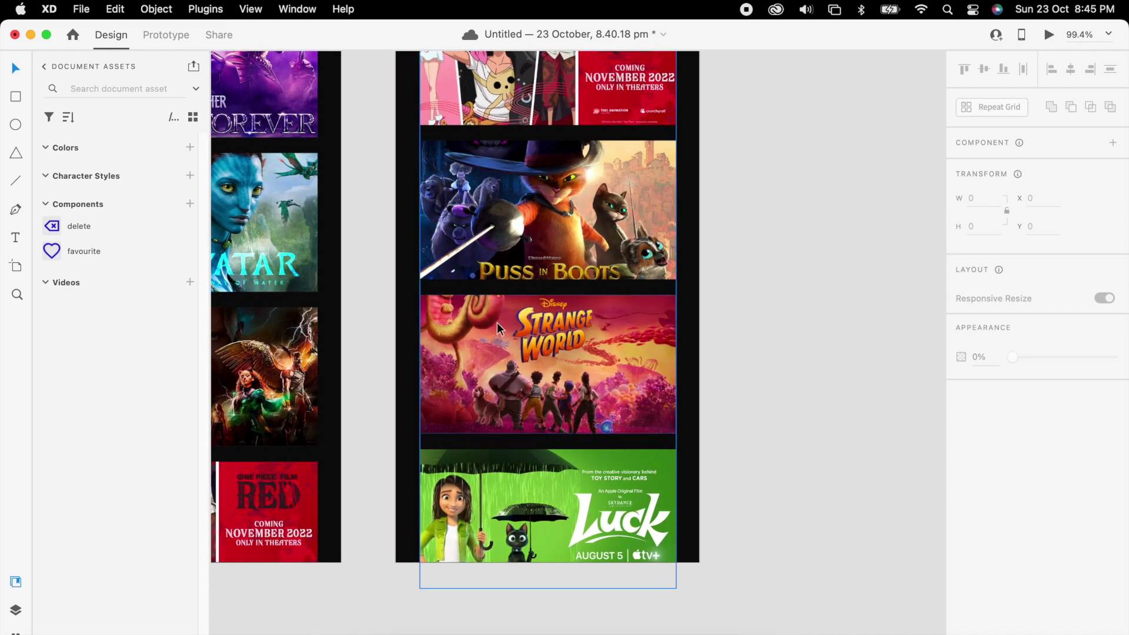
double_click(528, 339)
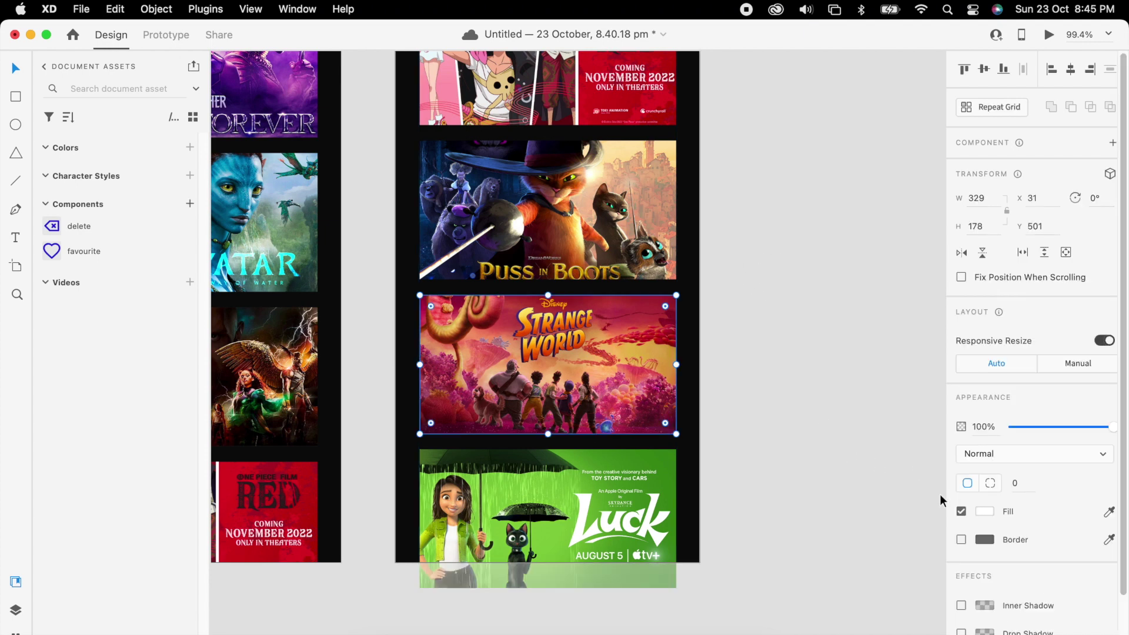
click(983, 511)
click(669, 367)
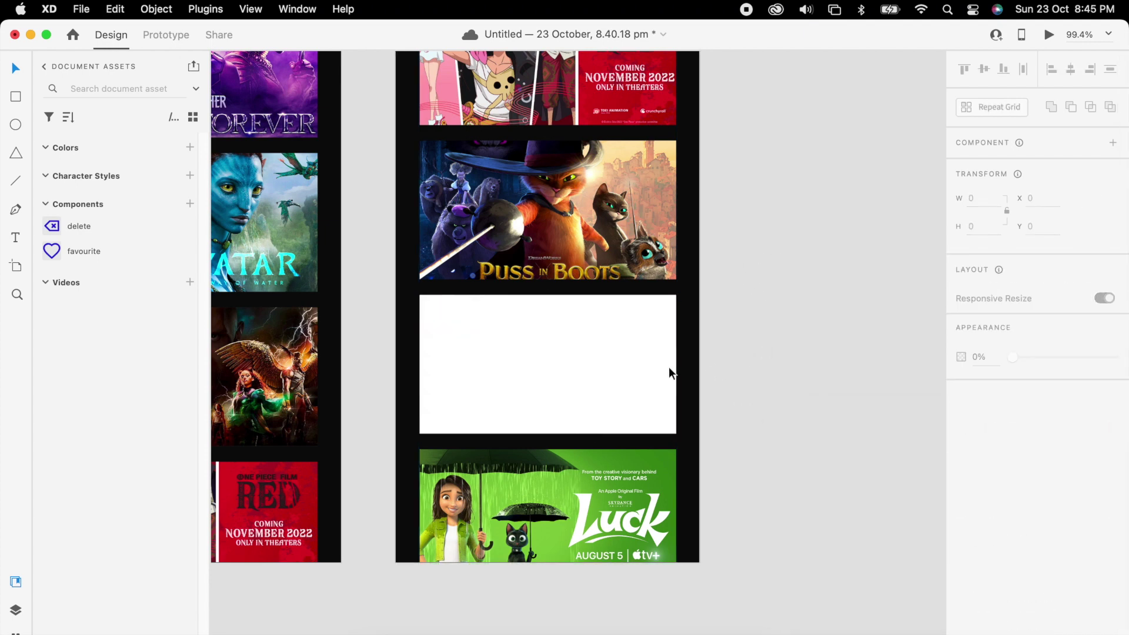
click(756, 370)
- Edit the white rectangle's points so its top snaps to Y 501, then bring up Finder
scroll(508, 358, up, 5)
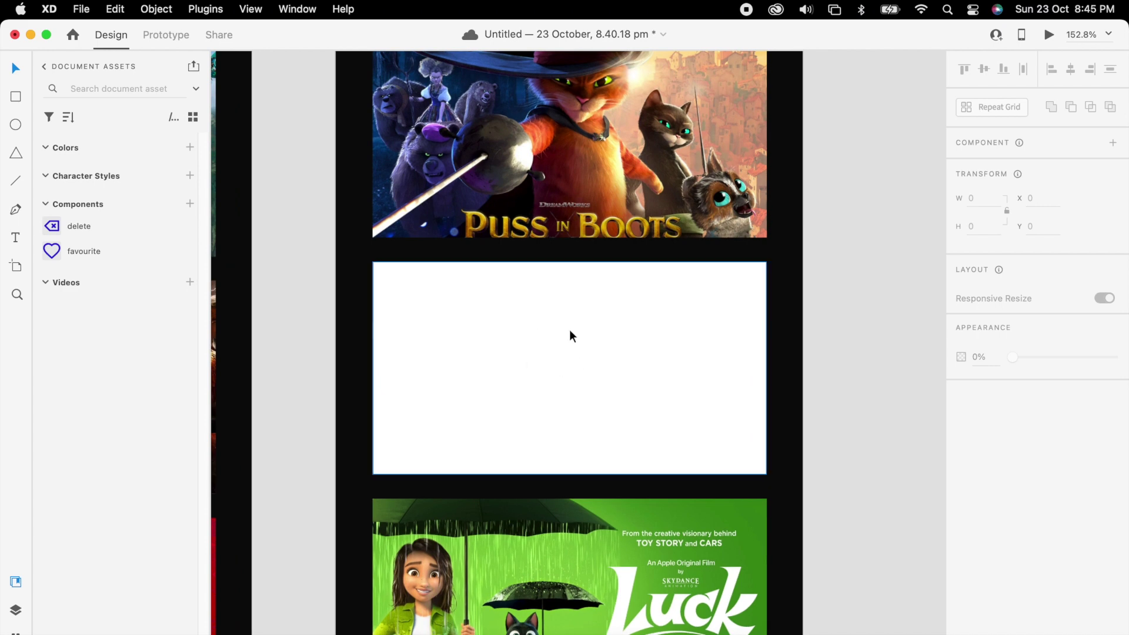
click(559, 334)
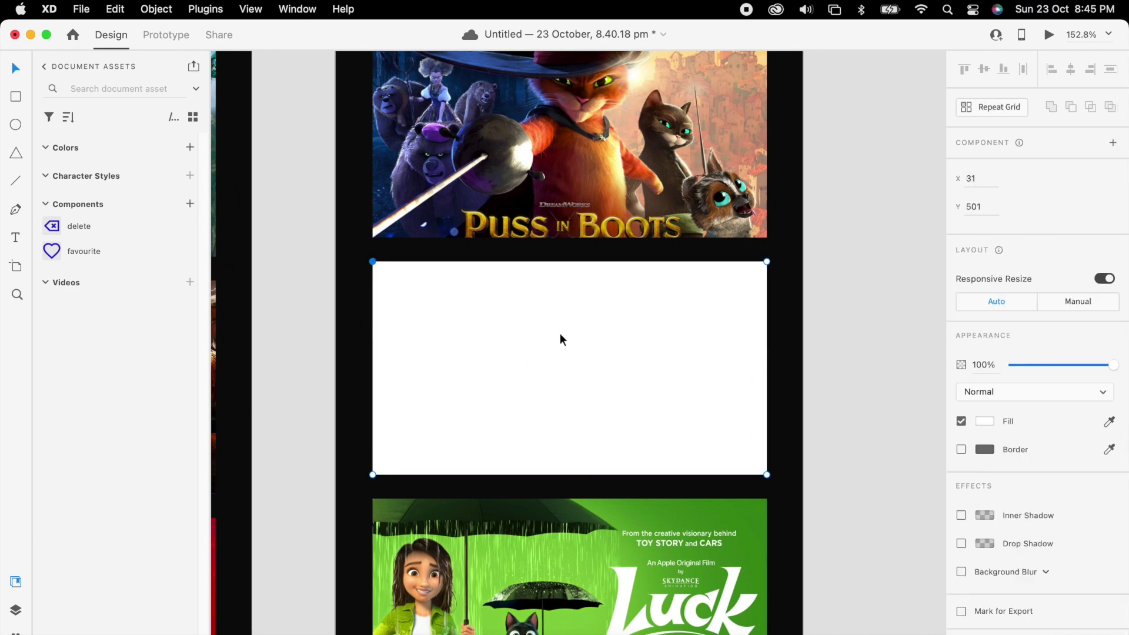
click(573, 262)
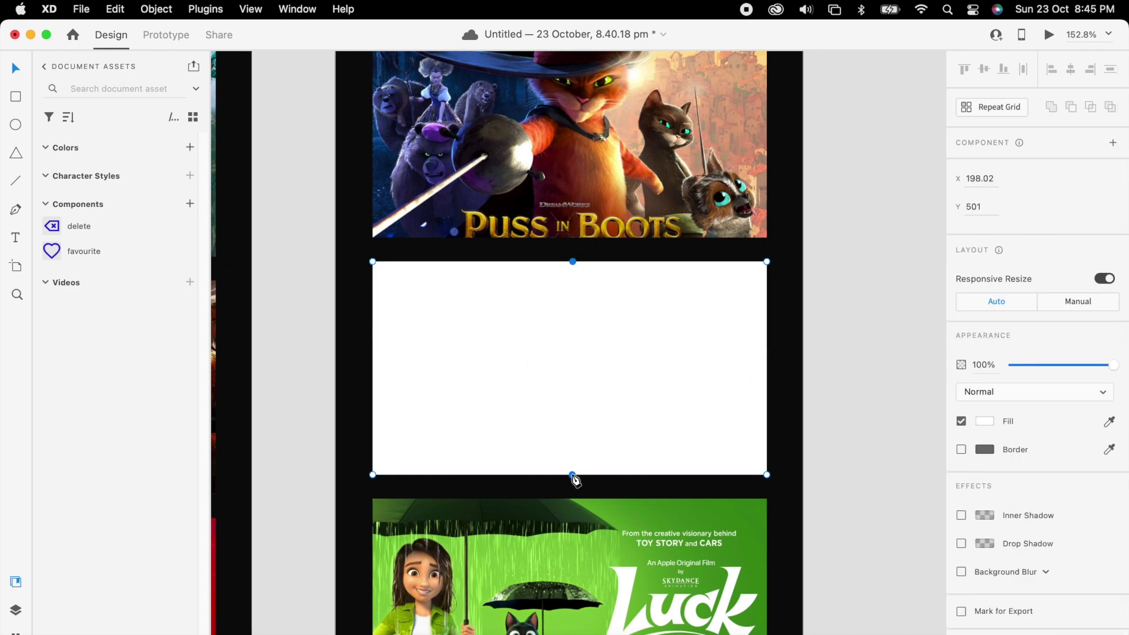
click(574, 475)
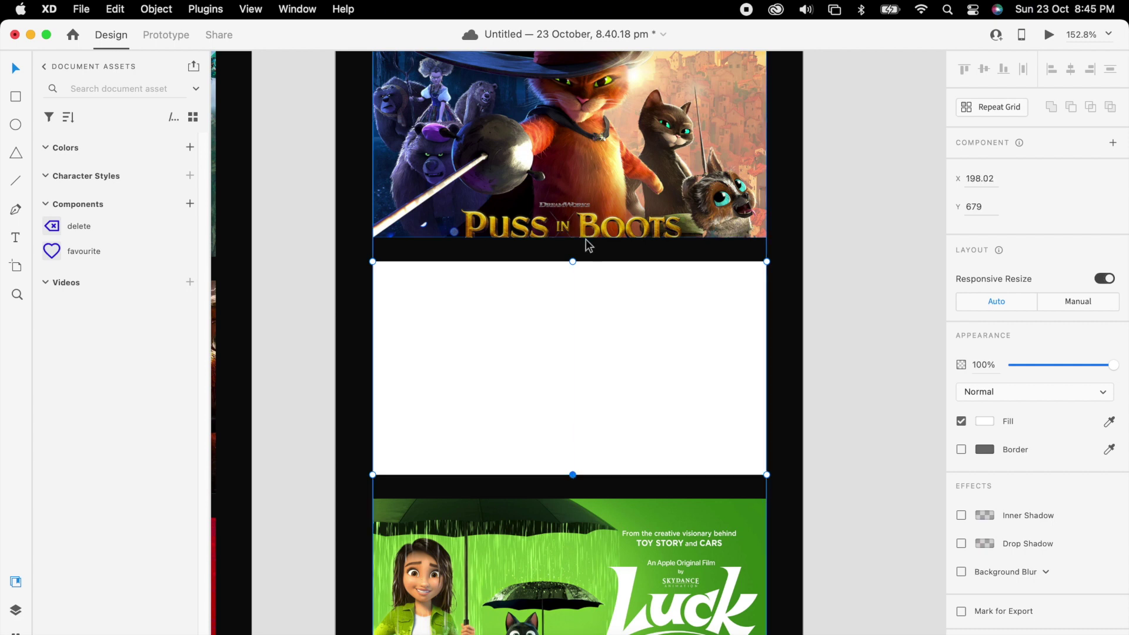
click(573, 261)
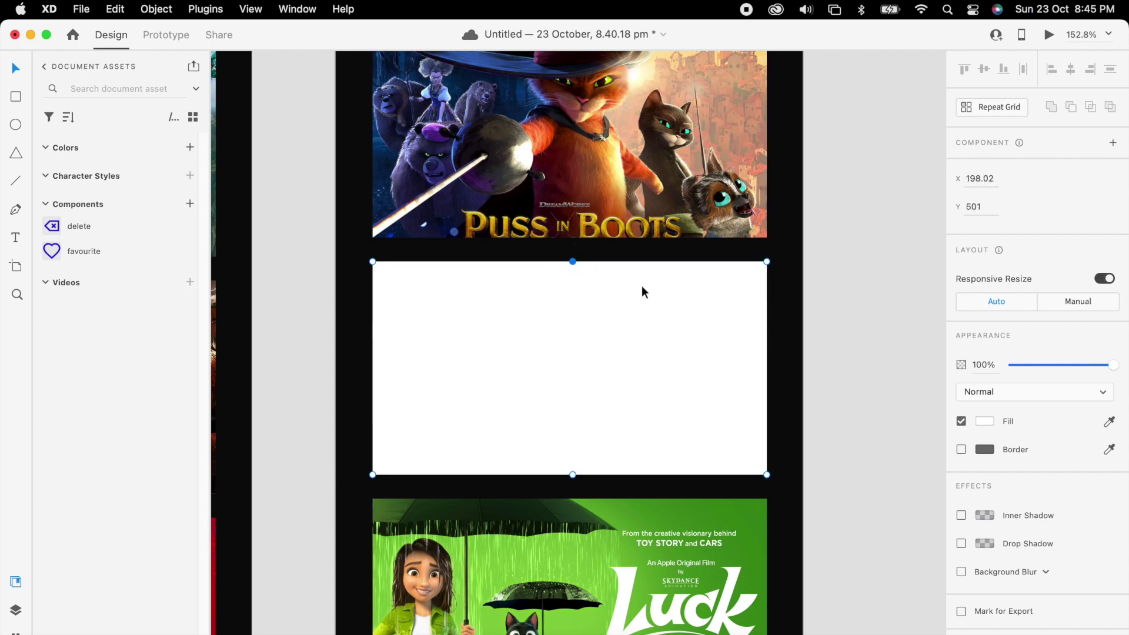
key(Escape)
click(604, 331)
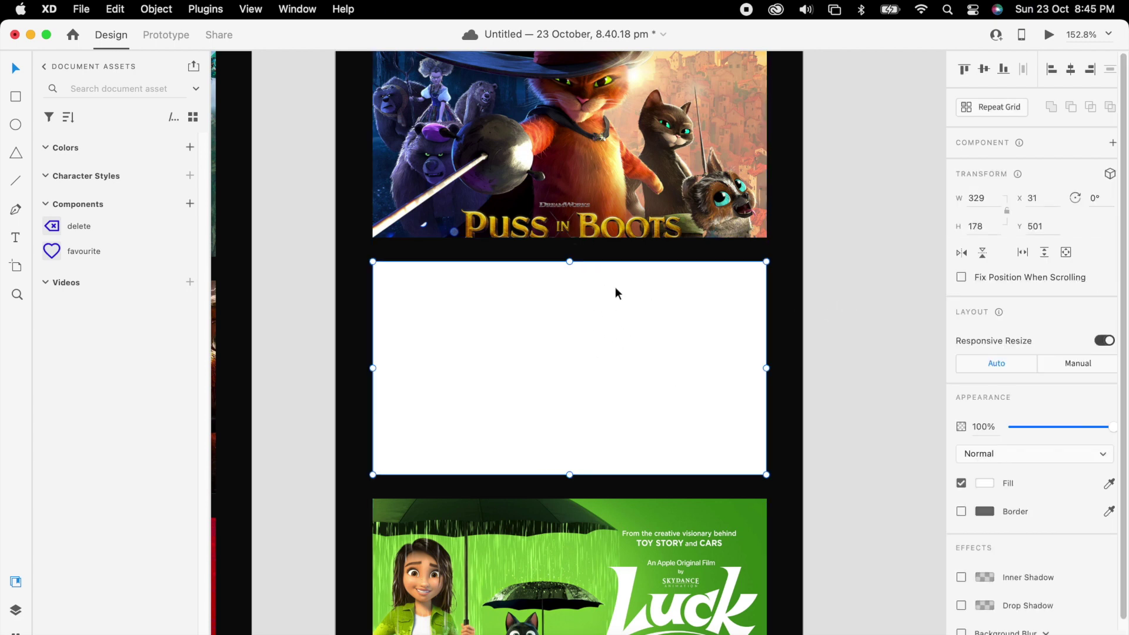
key(super+Tab)
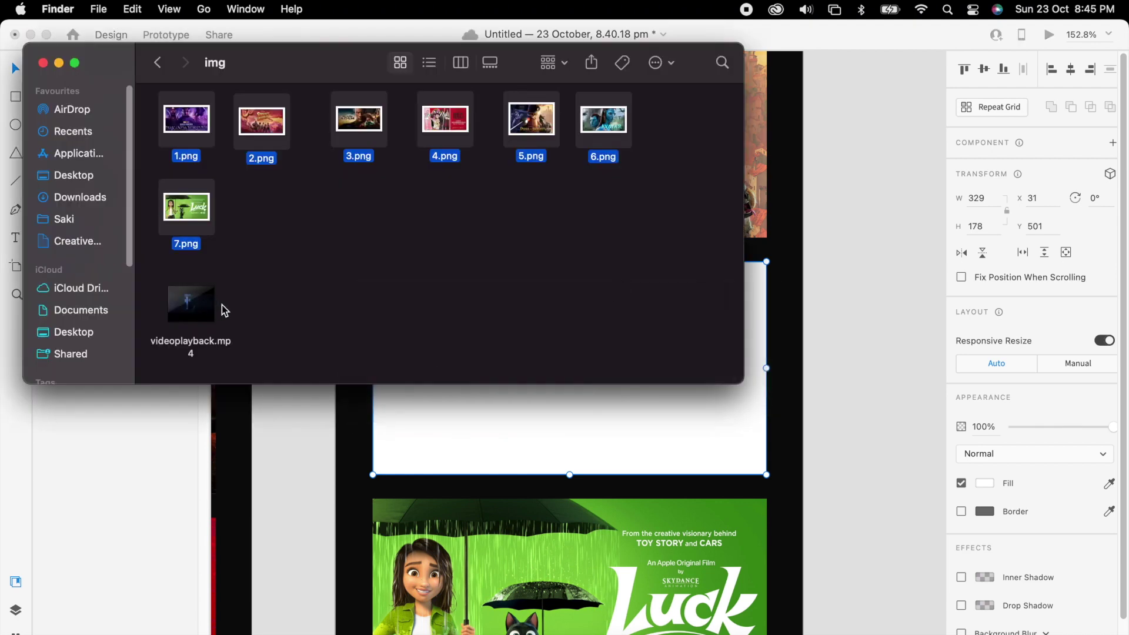
- Drop videoplayback.mp4 from the img folder onto the white placeholder in XD
drag(209, 312, 495, 342)
key(super+Tab)
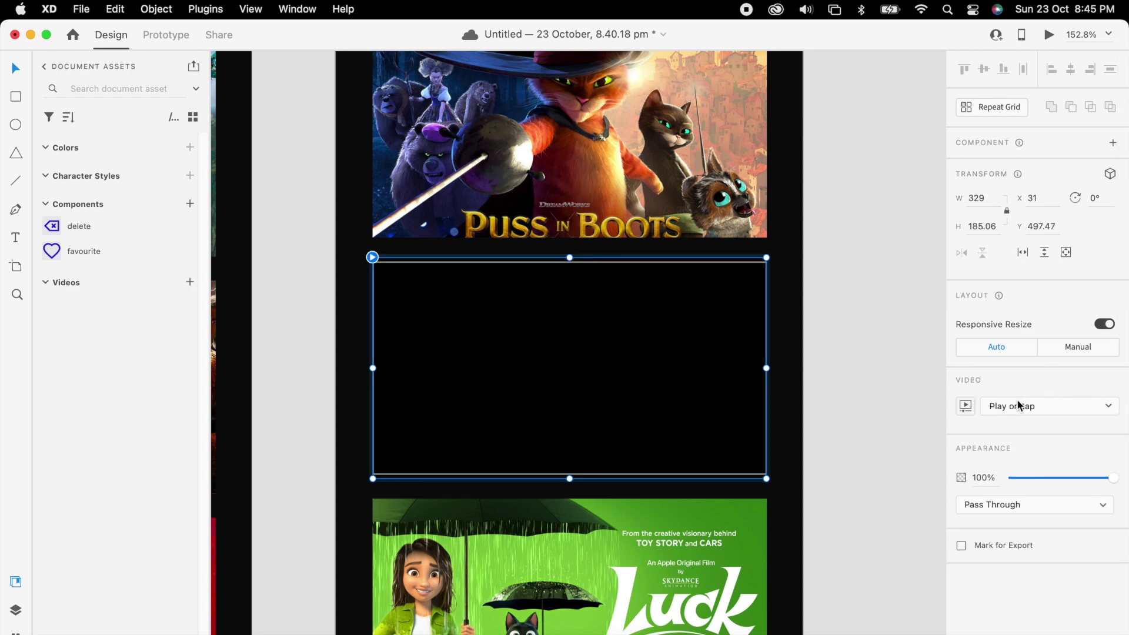
click(966, 406)
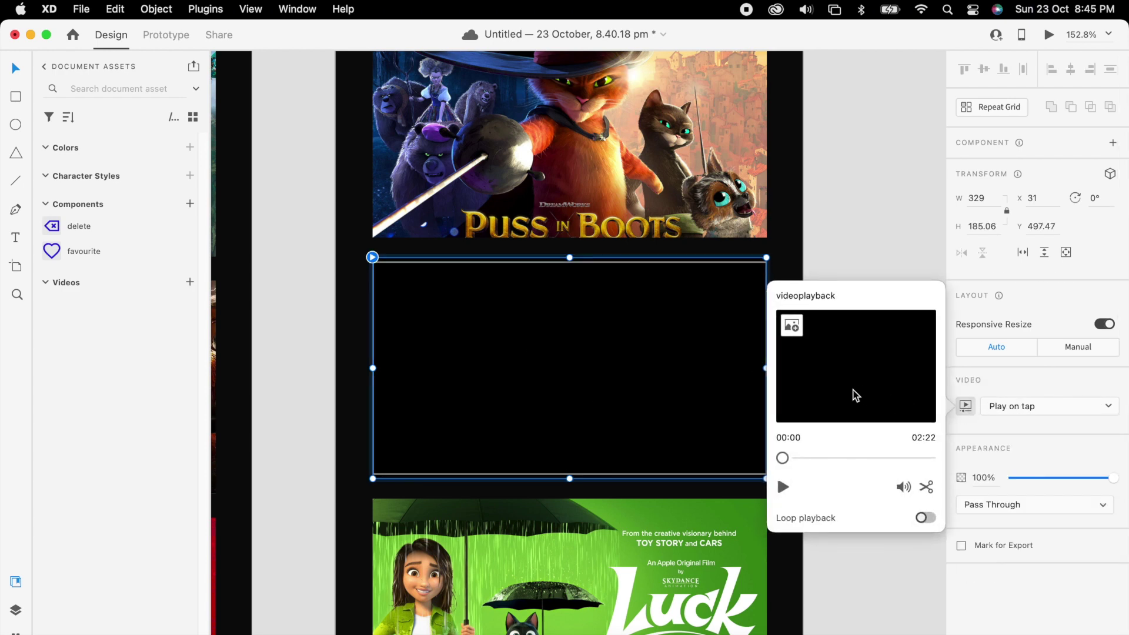
- Set 2.png as the video's custom cover image
click(794, 327)
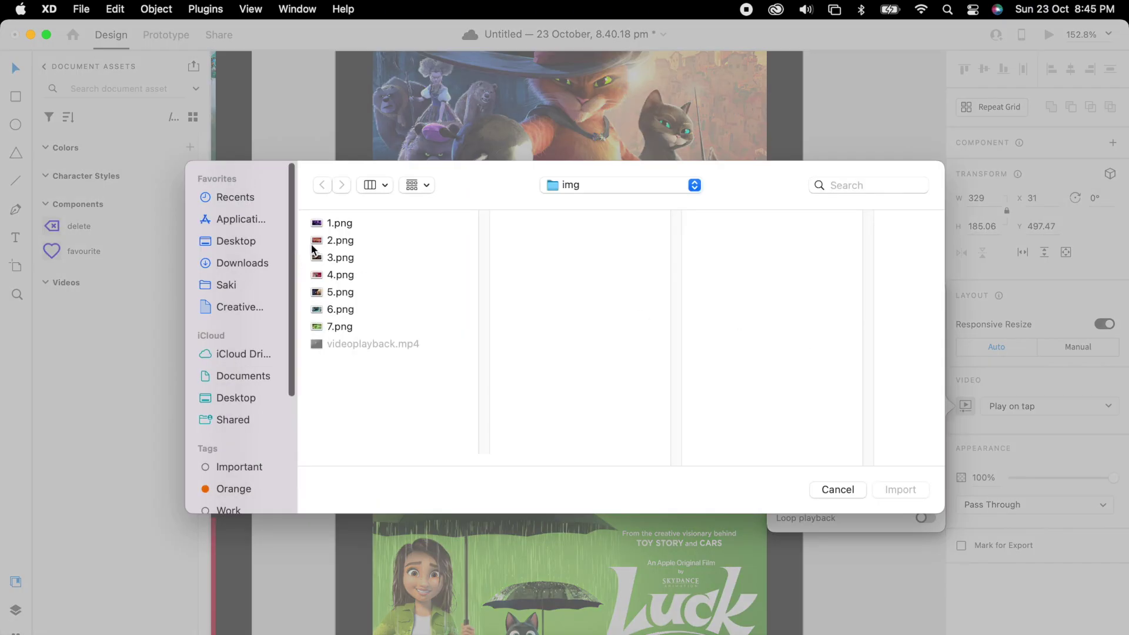
click(329, 242)
double_click(328, 242)
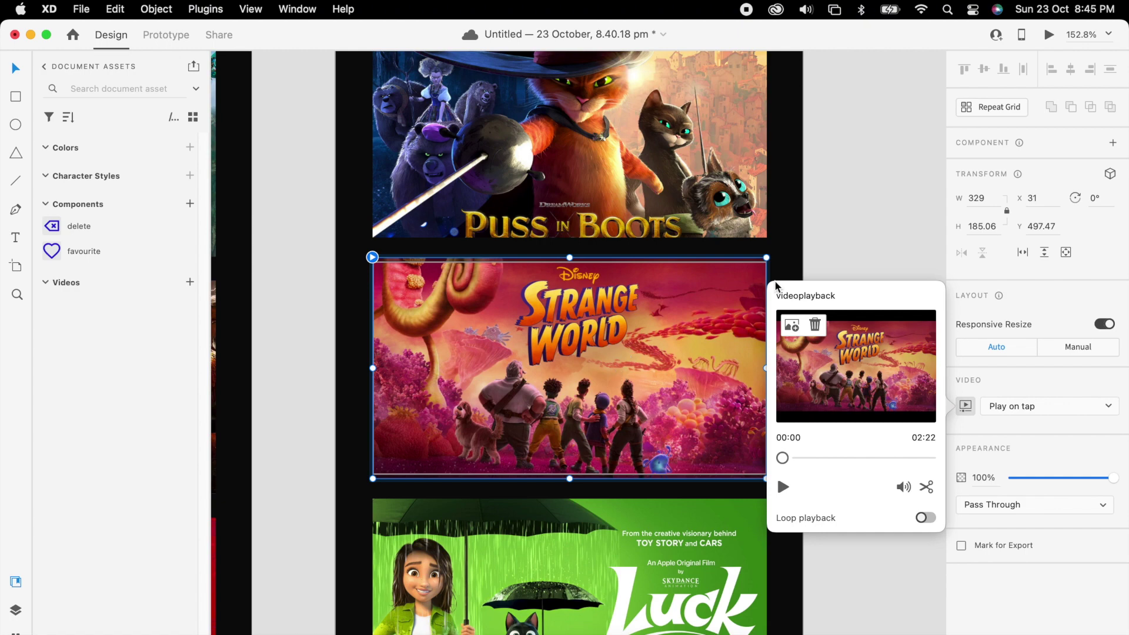
click(848, 234)
- Reposition the Strange World image to fill its slot and copy the video item
key(super+minus)
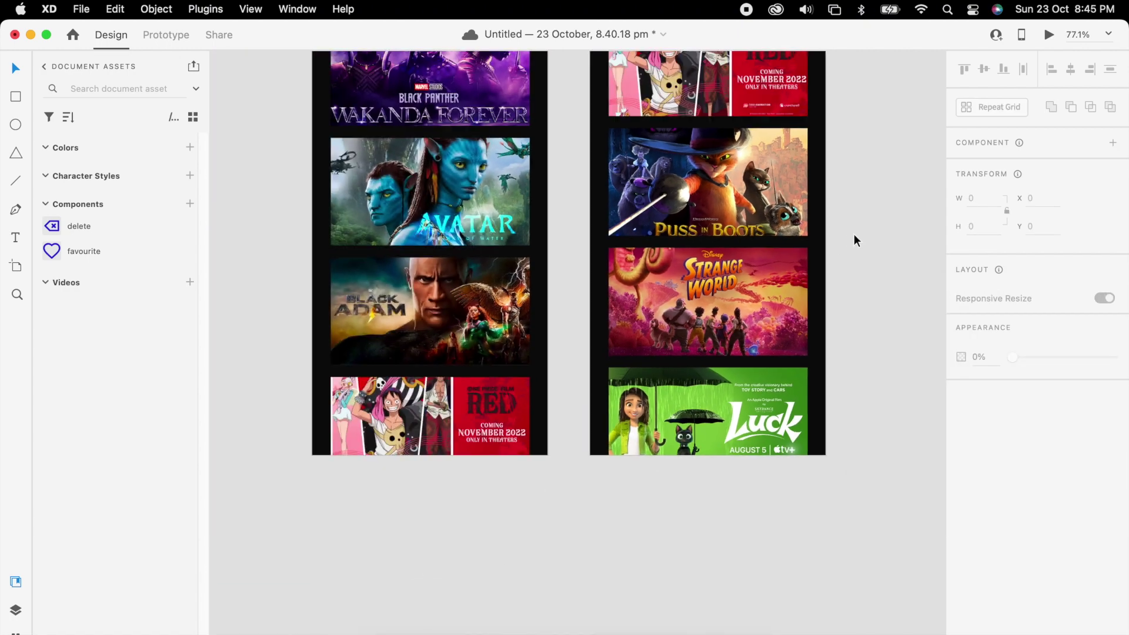
scroll(729, 304, right, 2)
double_click(676, 303)
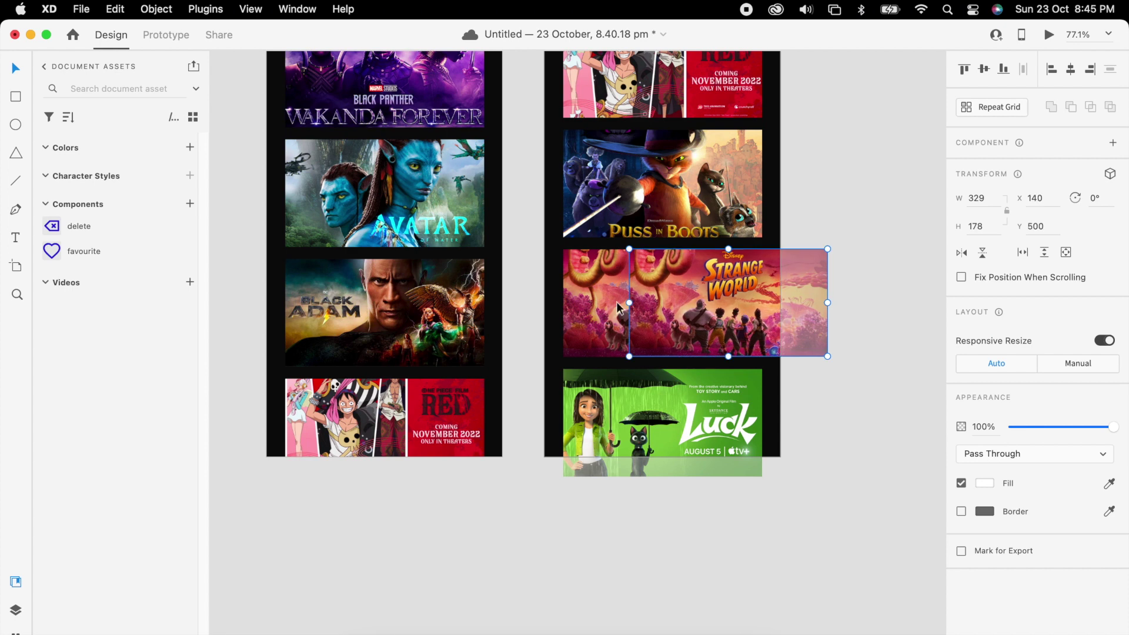
drag(696, 318, 630, 318)
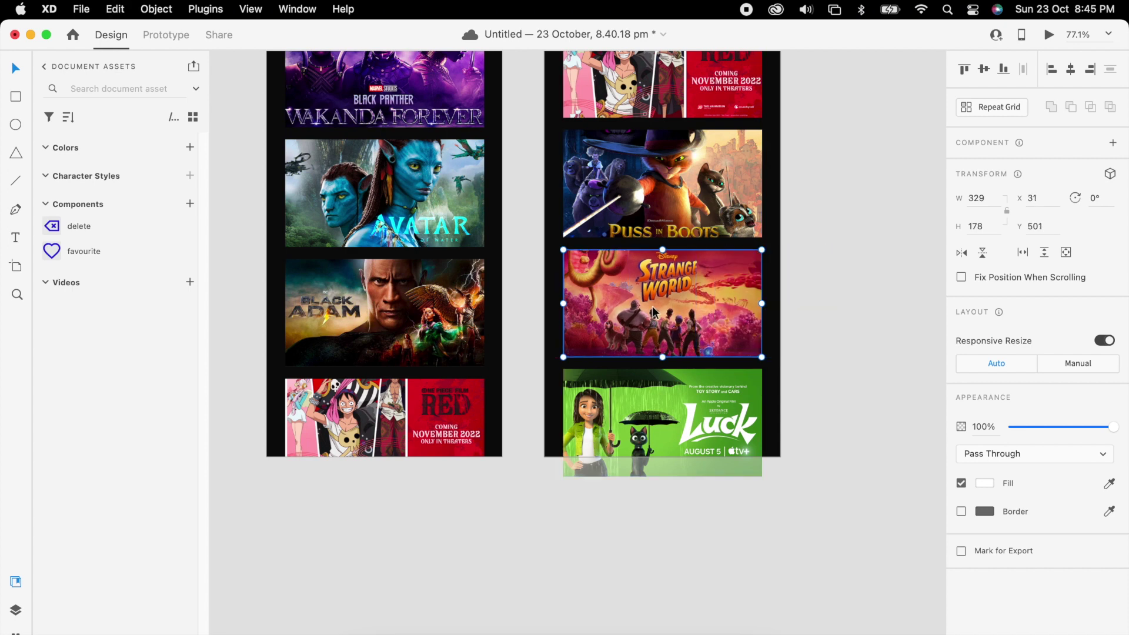
right_click(648, 304)
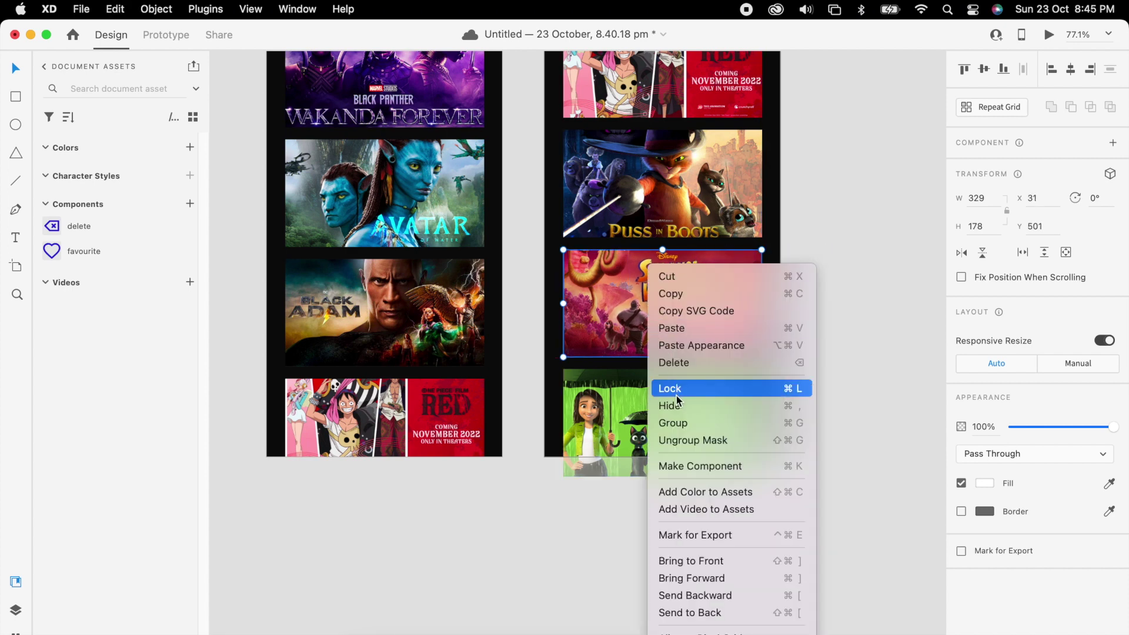
click(661, 293)
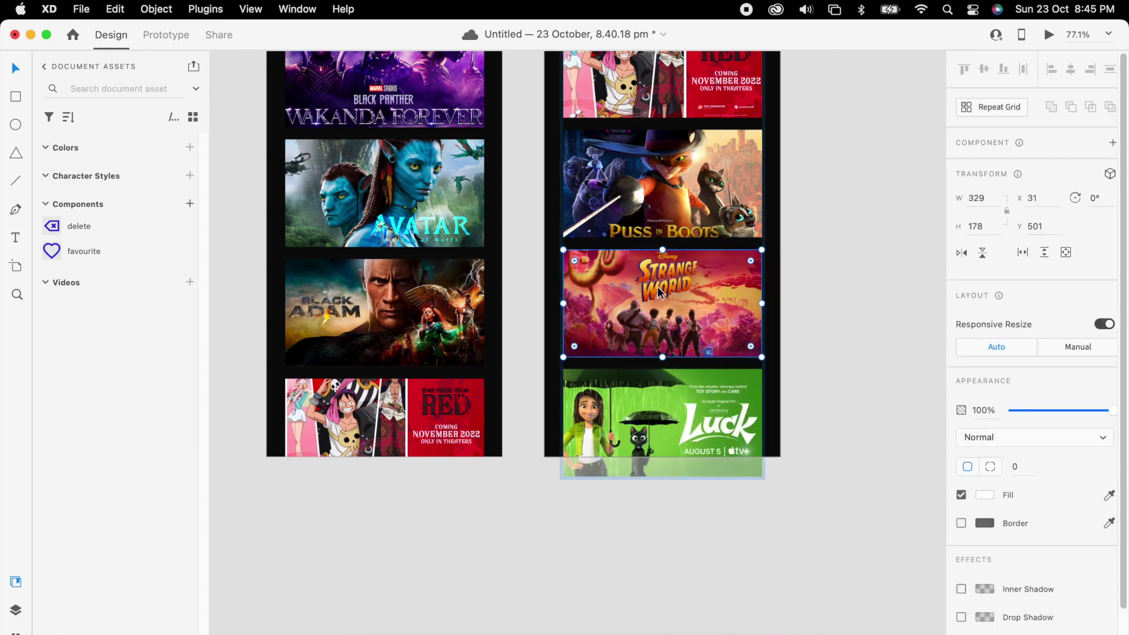
key(Delete)
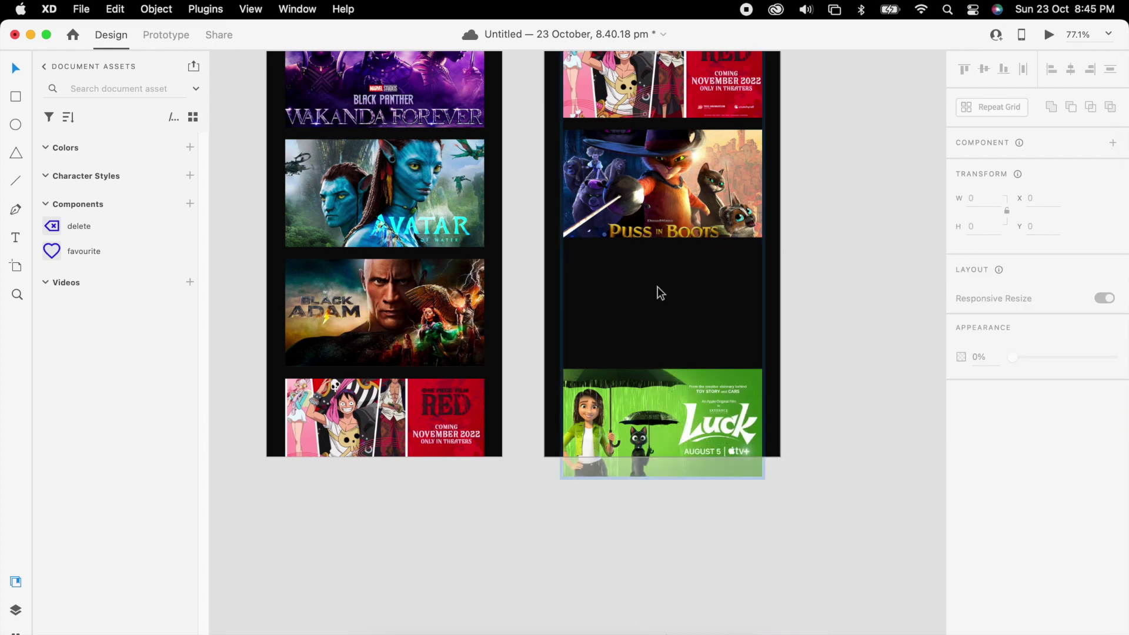
key(super+z)
scroll(685, 288, left, 5)
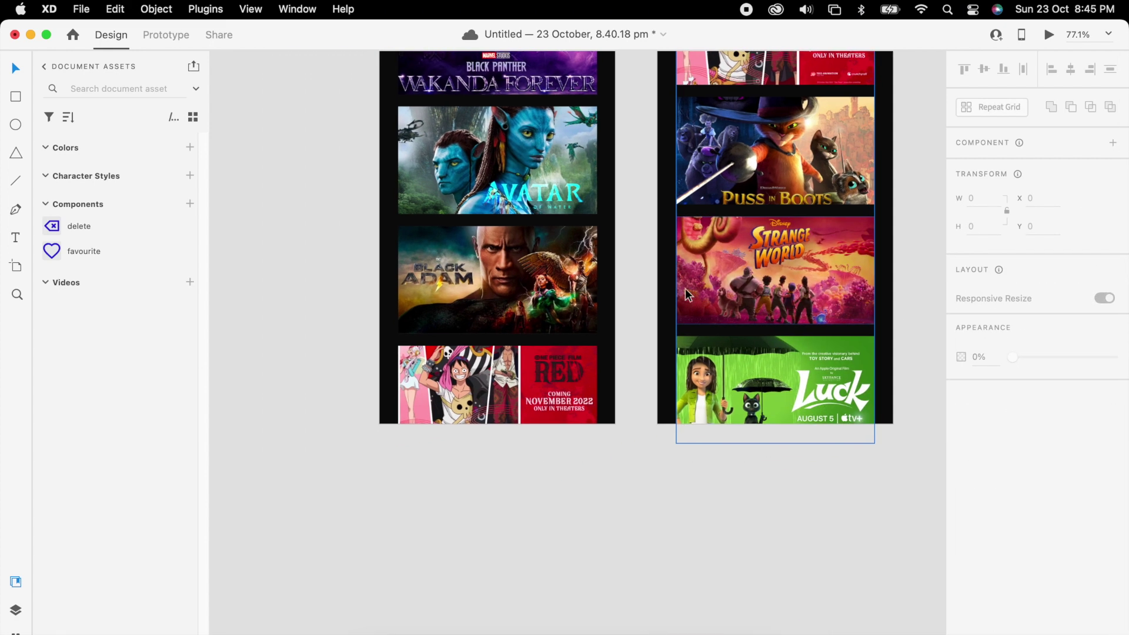
click(541, 284)
- Paste the Strange World video into the first Movie list and move it down the stack
double_click(541, 280)
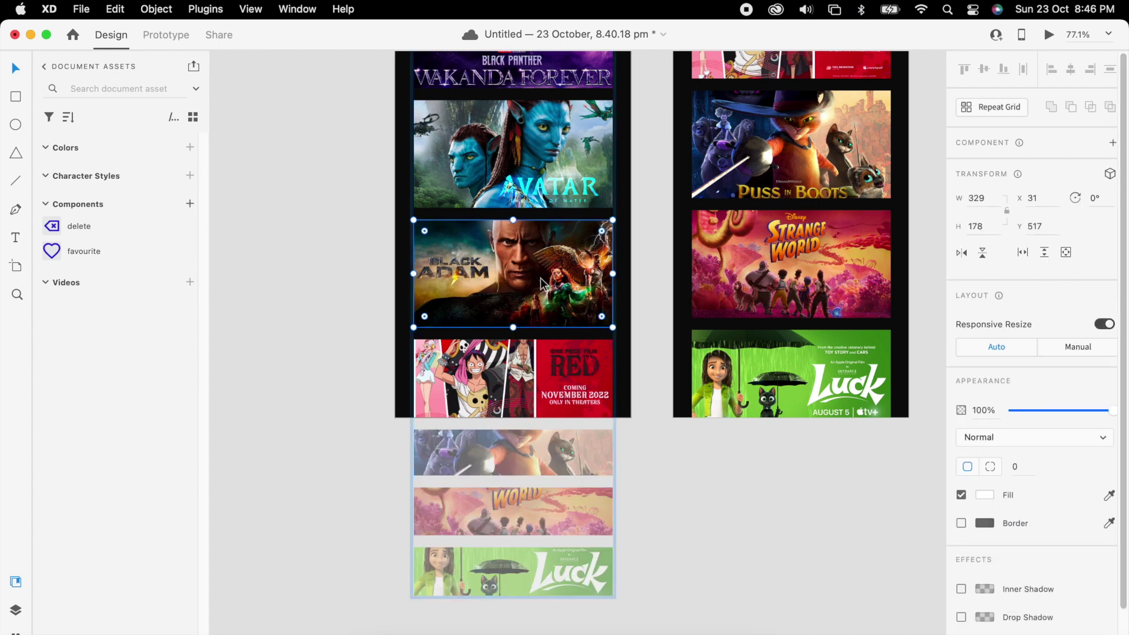
key(super+v)
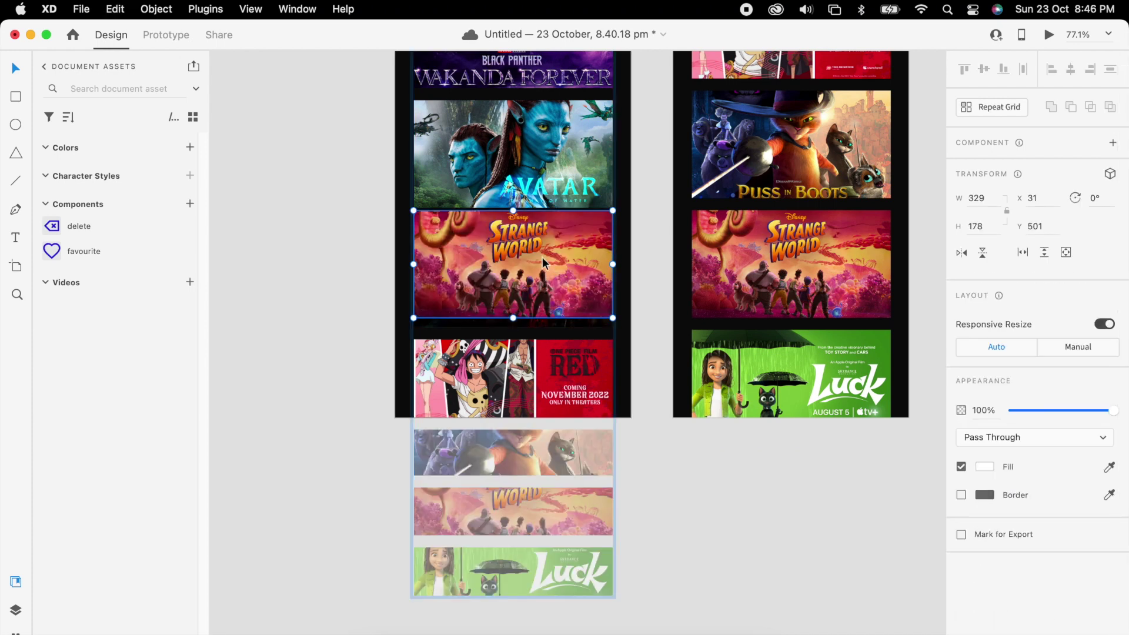
drag(542, 257, 557, 534)
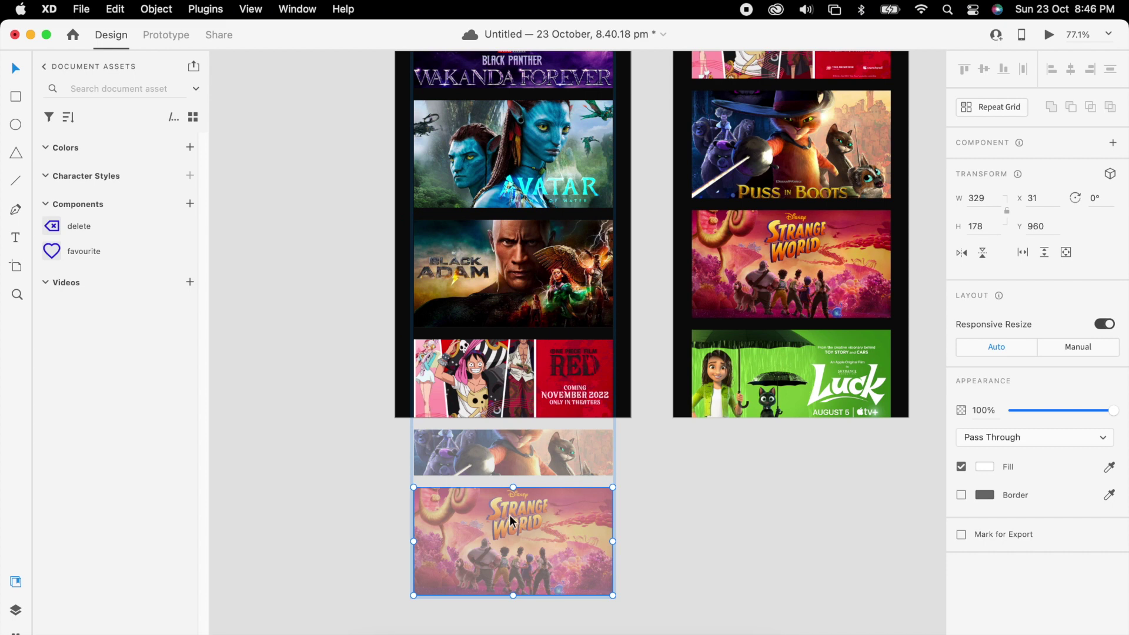
scroll(509, 514, down, 3)
scroll(530, 422, up, 5)
- Resize the pasted Strange World video to 354.32 × 198.74 at X 22, Y 895.61
double_click(556, 379)
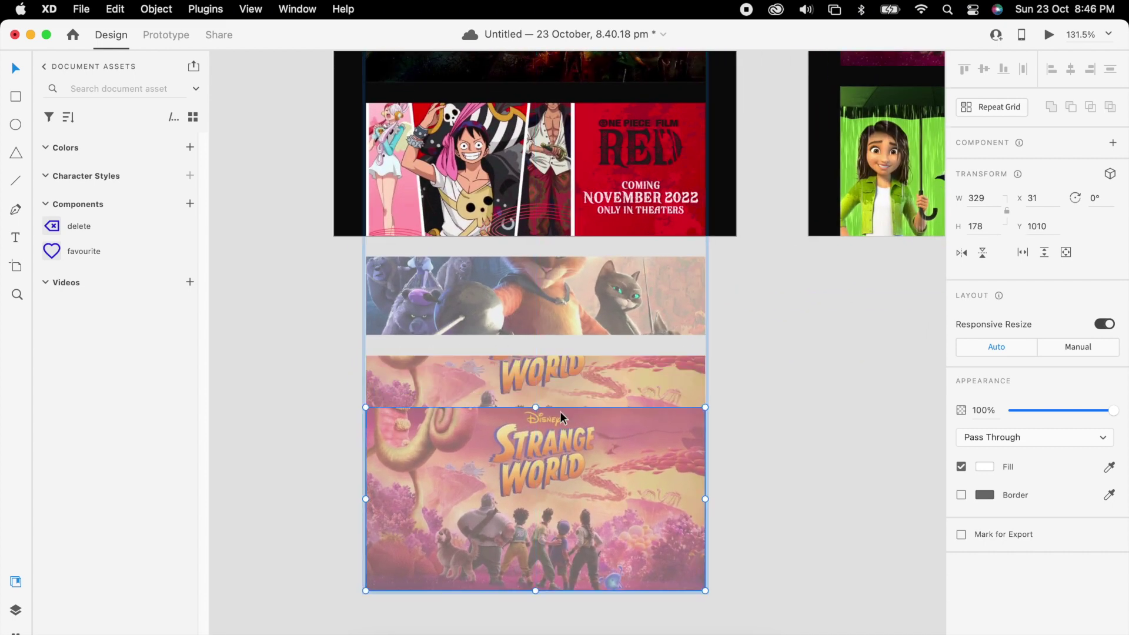
key(Delete)
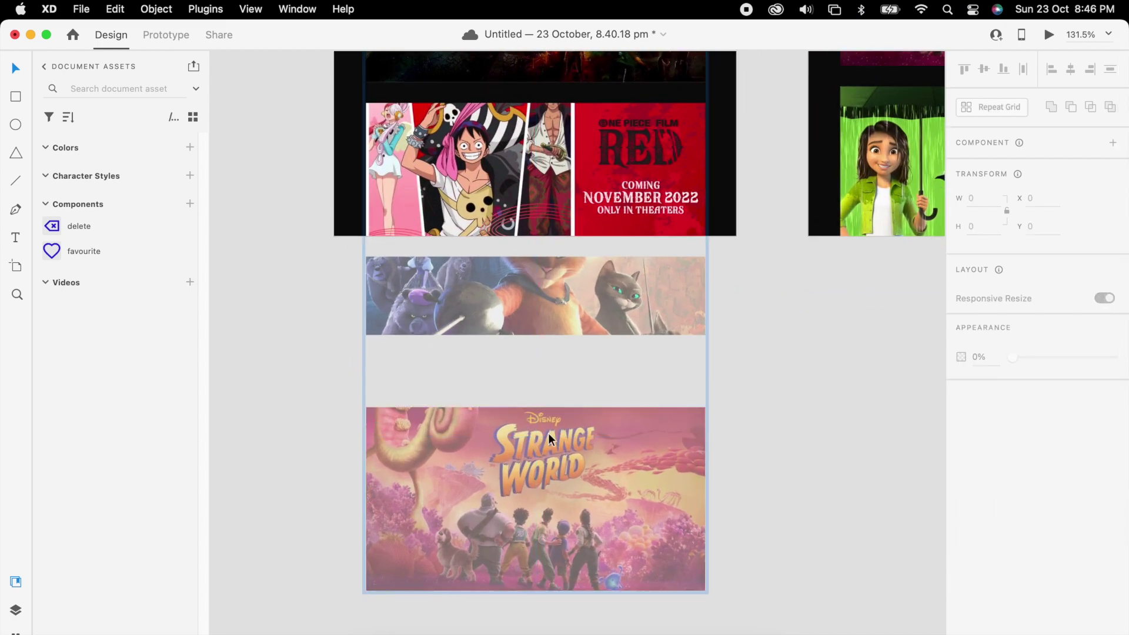
key(cmd+z)
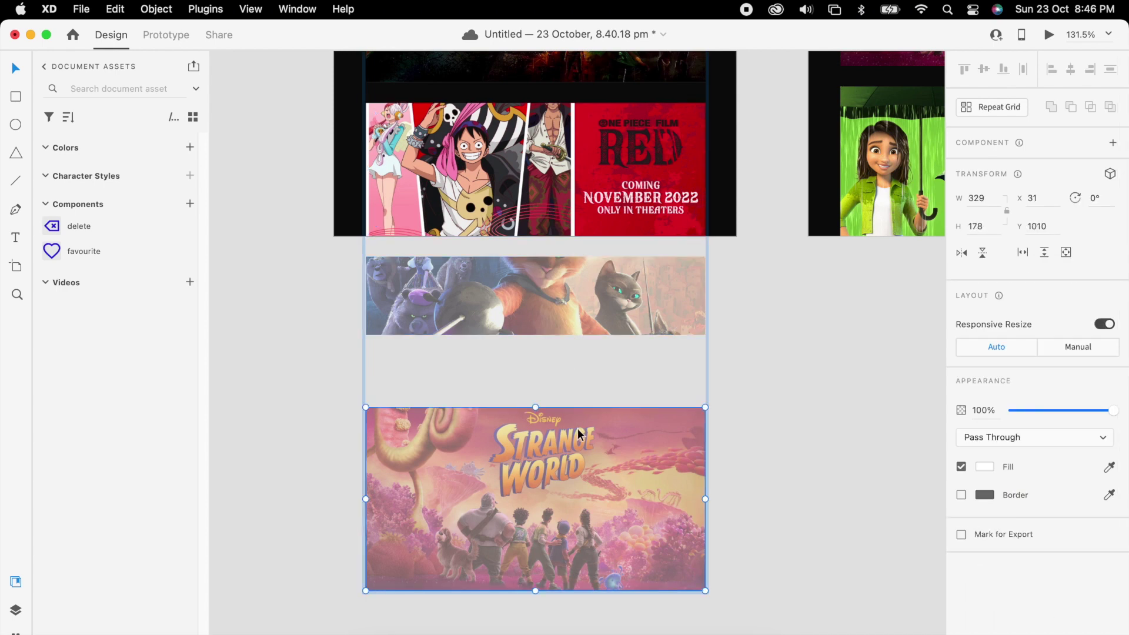
drag(595, 423, 596, 409)
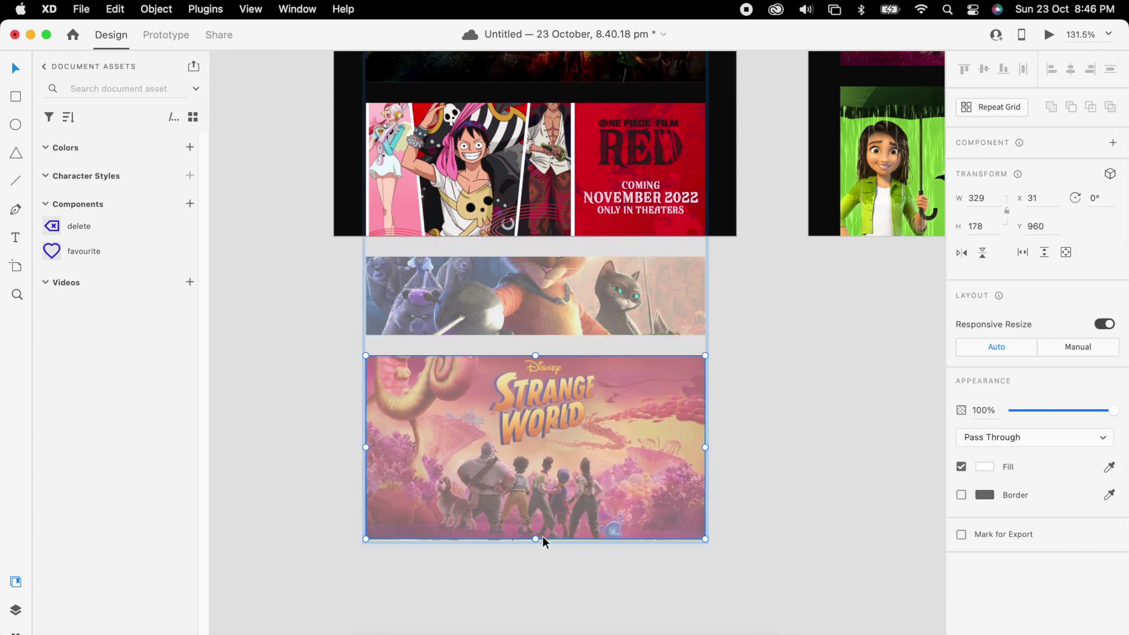
drag(538, 539, 567, 428)
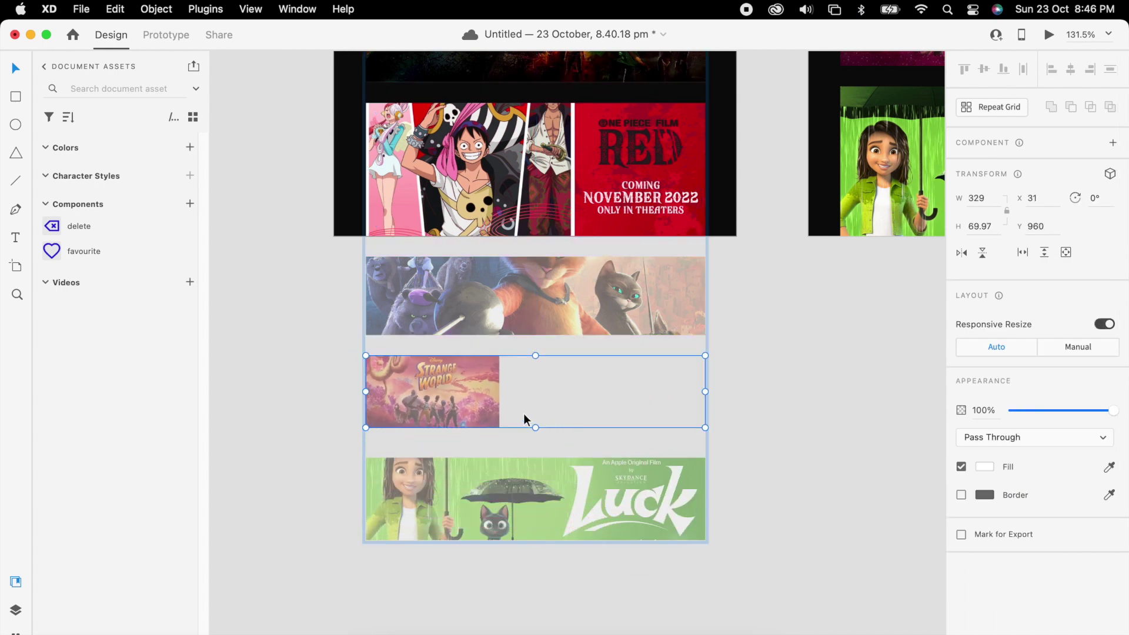
double_click(491, 399)
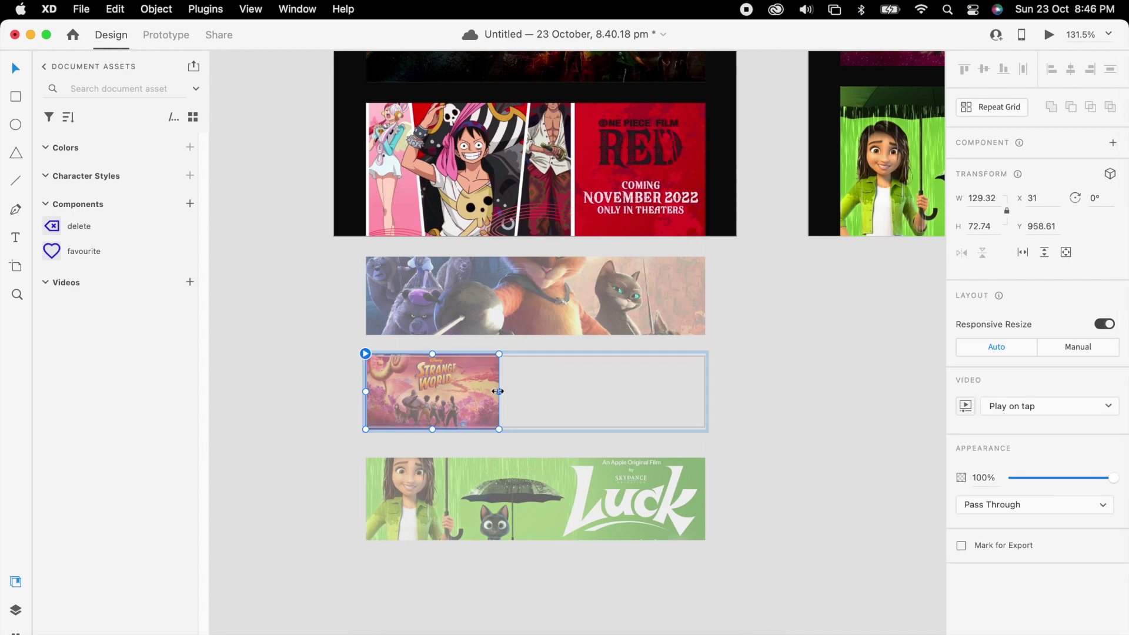
drag(498, 391, 729, 395)
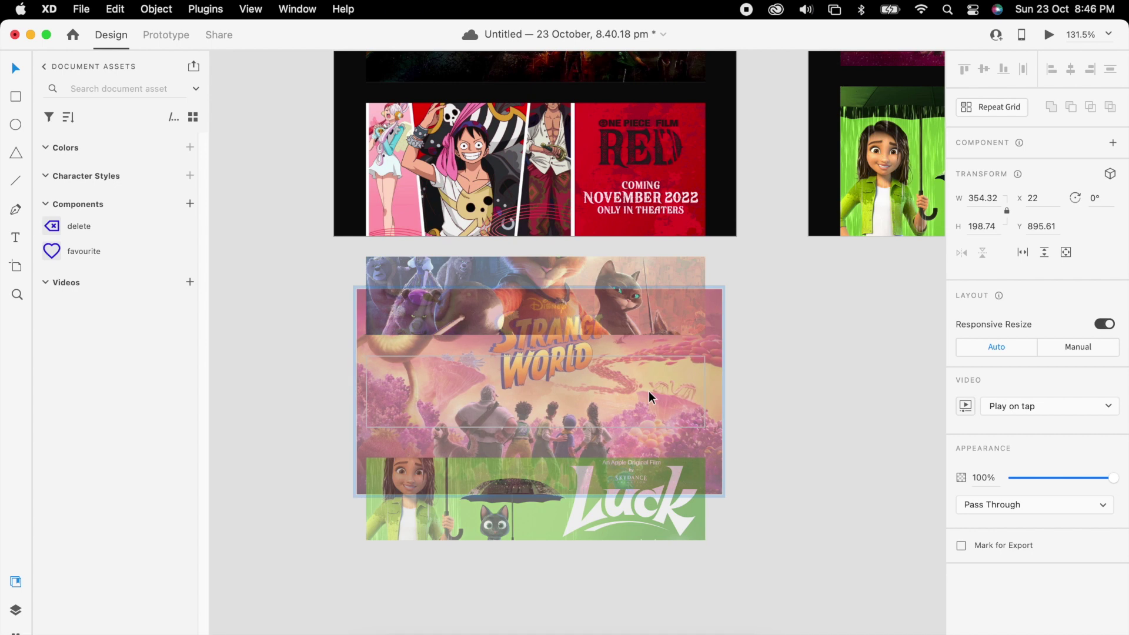
click(782, 363)
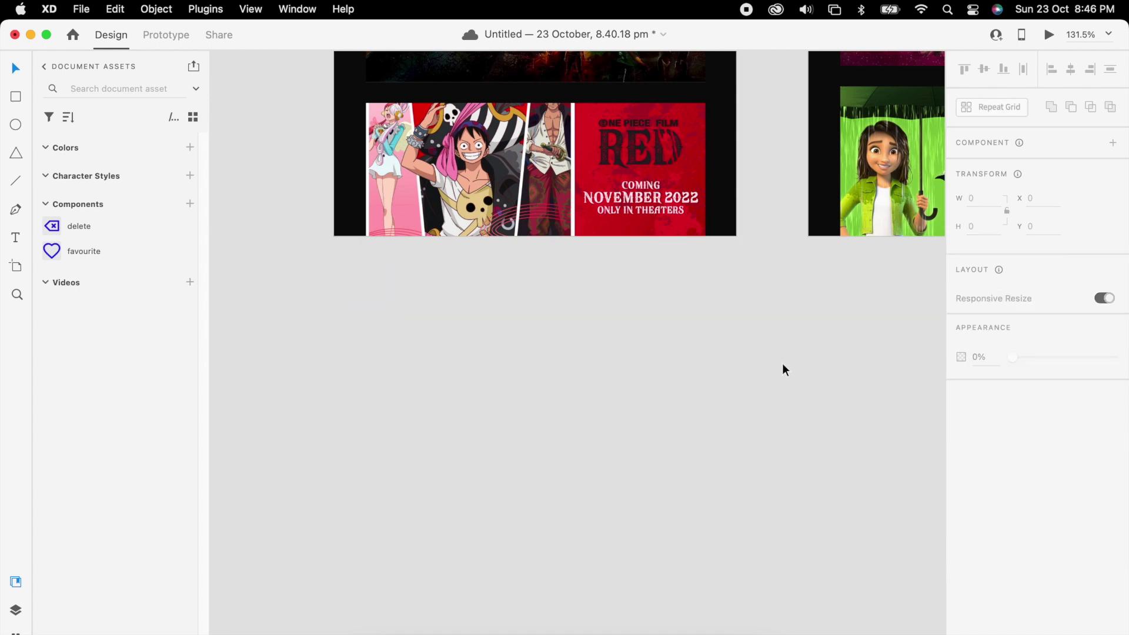
scroll(782, 362, down, 5)
scroll(759, 355, up, 3)
scroll(759, 356, right, 3)
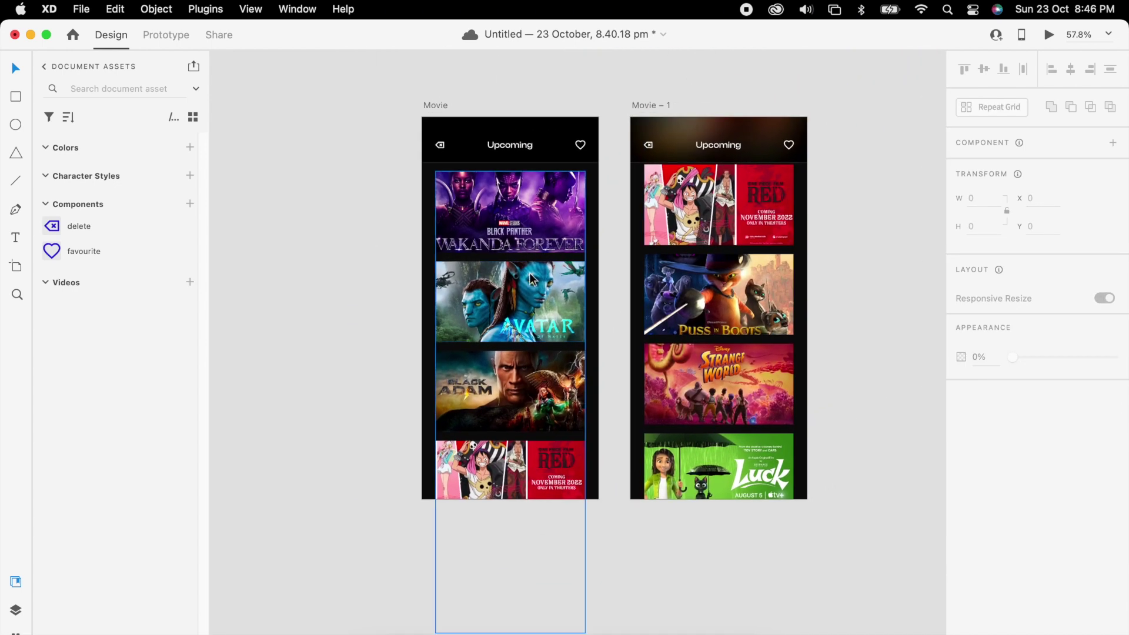
click(532, 279)
click(1049, 36)
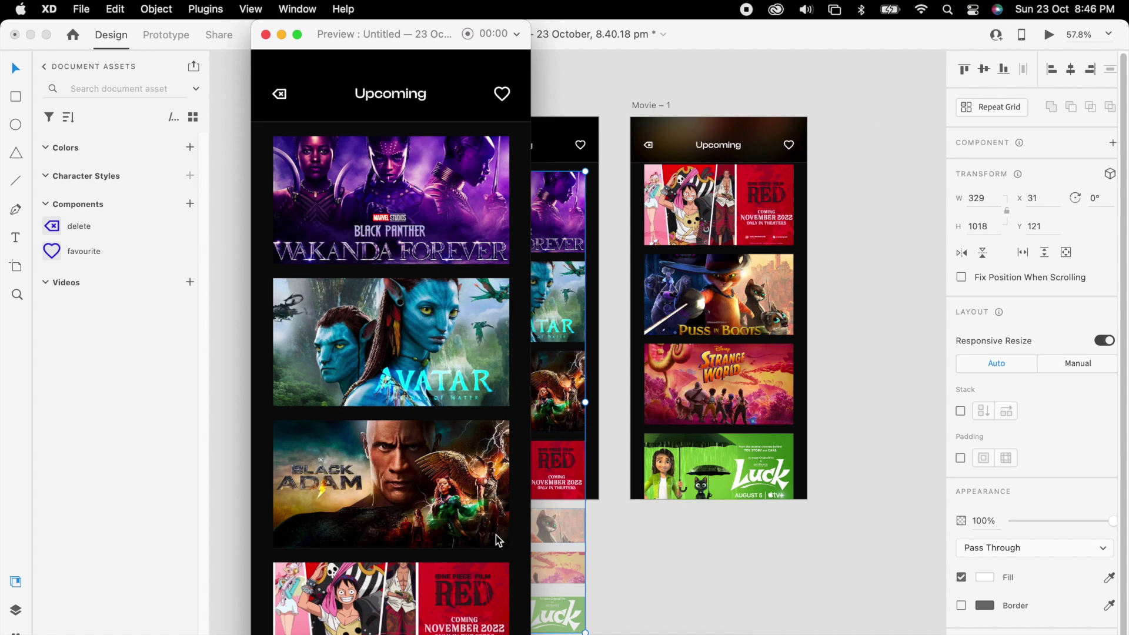
scroll(486, 580, down, 8)
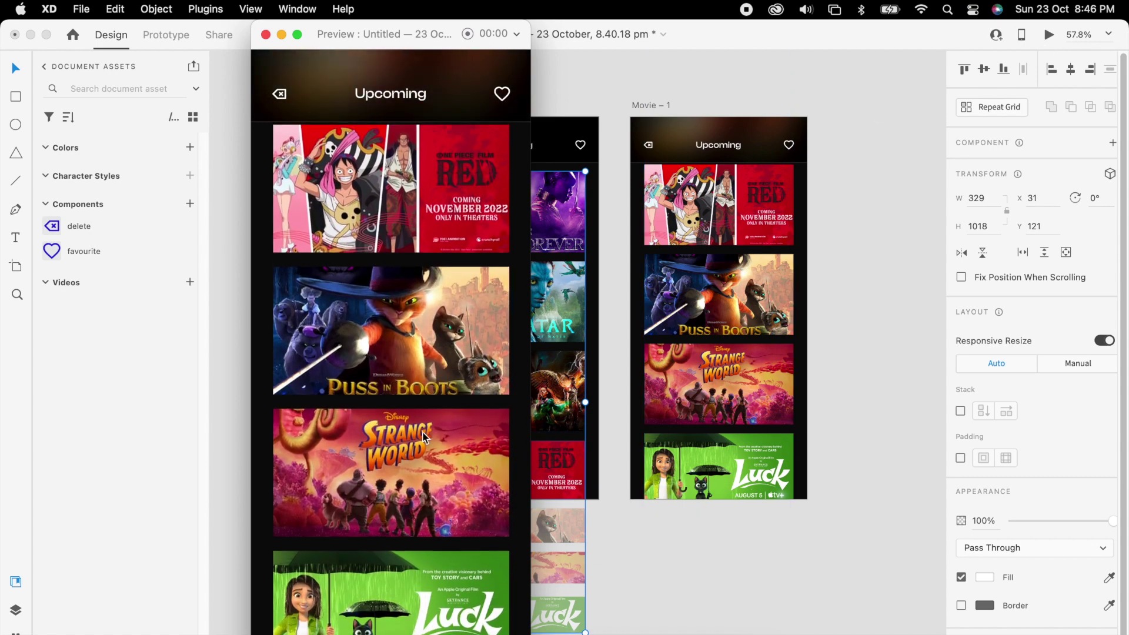
scroll(449, 176, up, 8)
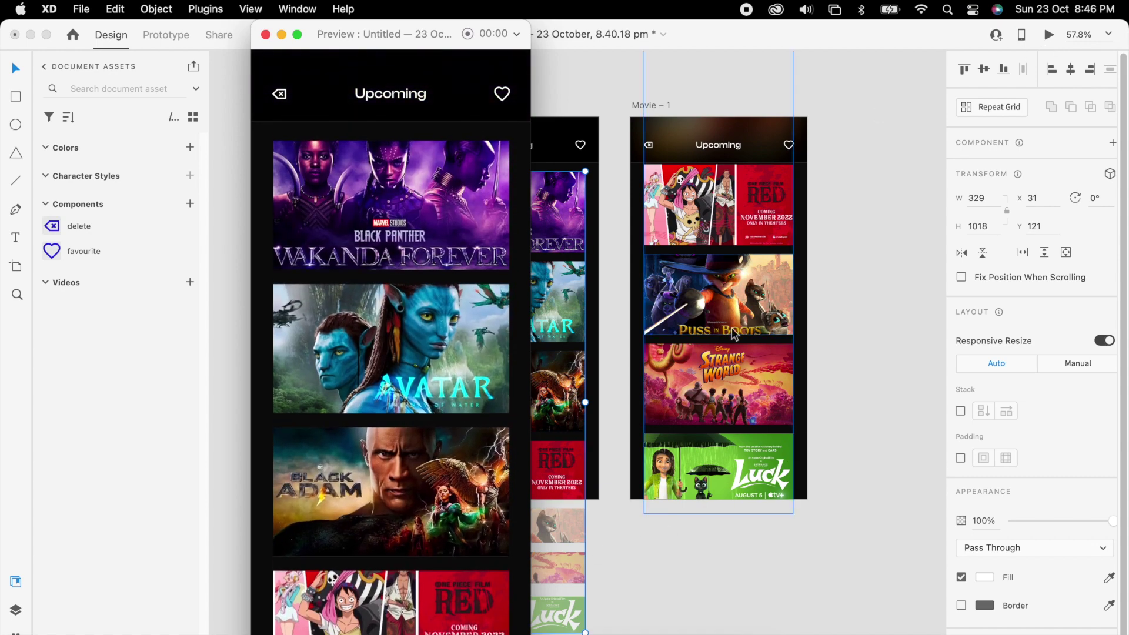
click(266, 34)
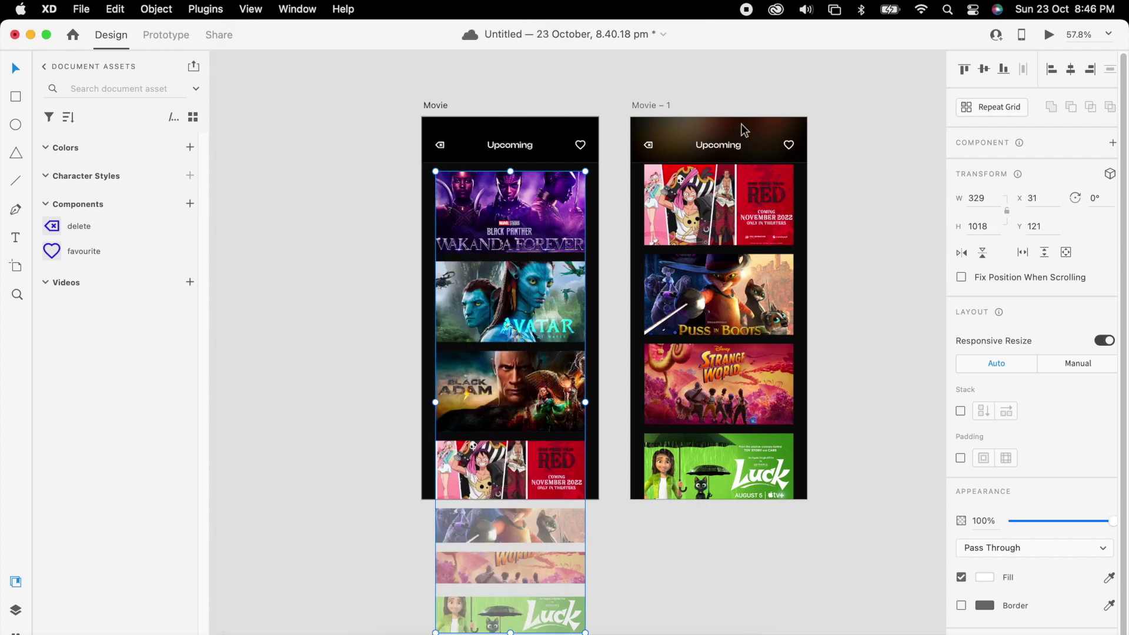
scroll(774, 152, right, 5)
click(733, 210)
- Copy and paste the Movie – 1 screen to create Movie – 2
click(497, 117)
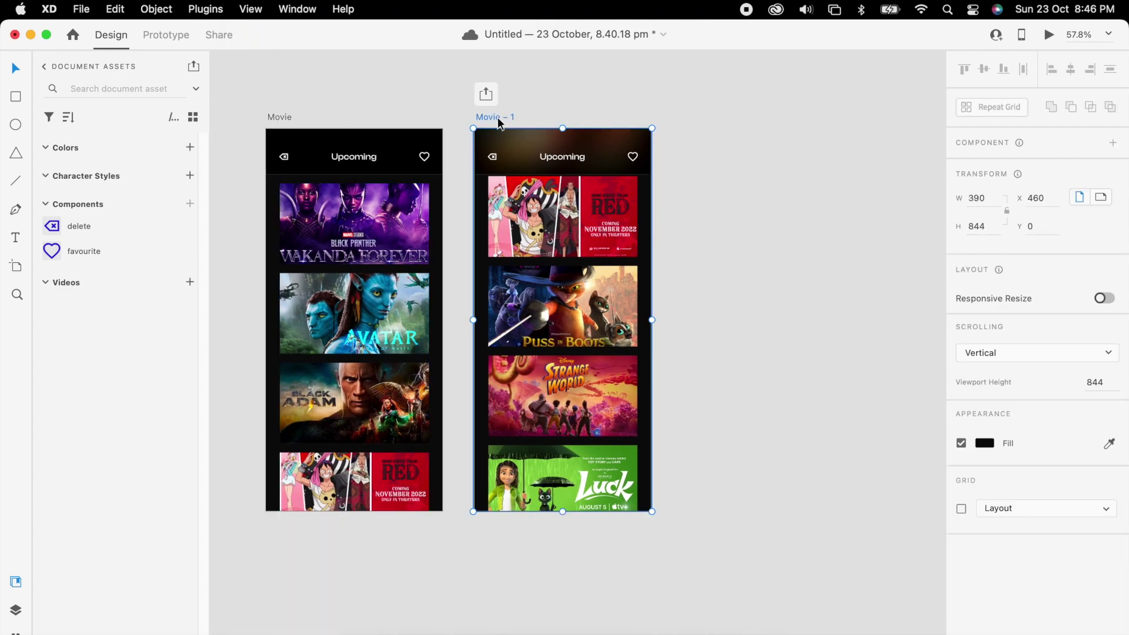
key(super+c)
key(super+v)
scroll(841, 329, right, 5)
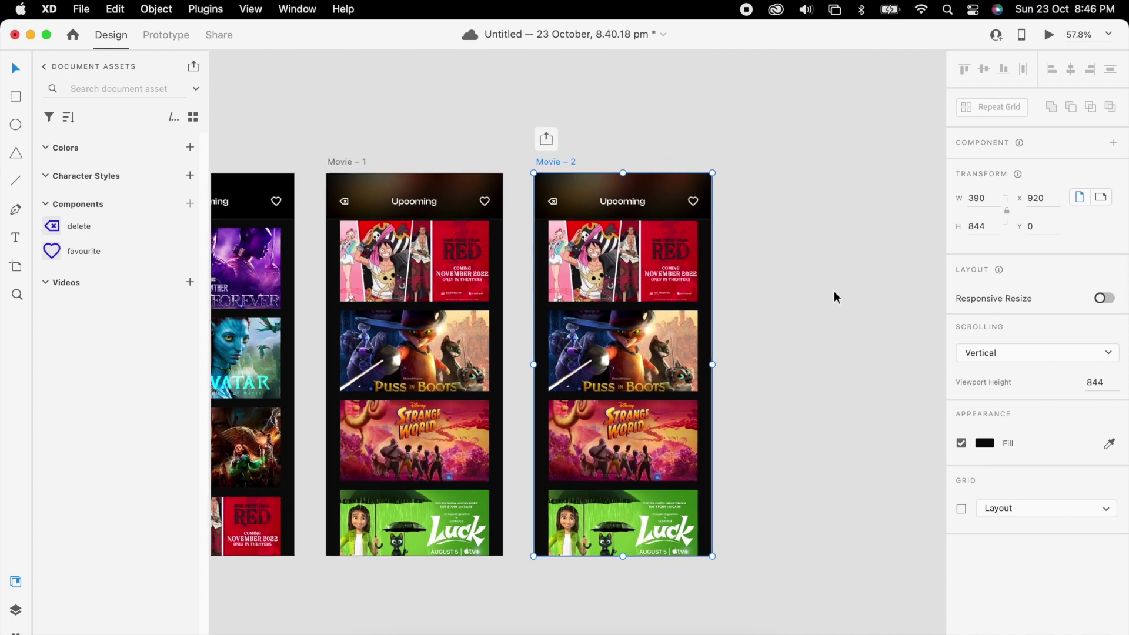
scroll(834, 294, up, 2)
scroll(783, 289, down, 2)
- Drag Luck, Puss in Boots and the top posters off-screen, leaving Strange World under the header
double_click(649, 518)
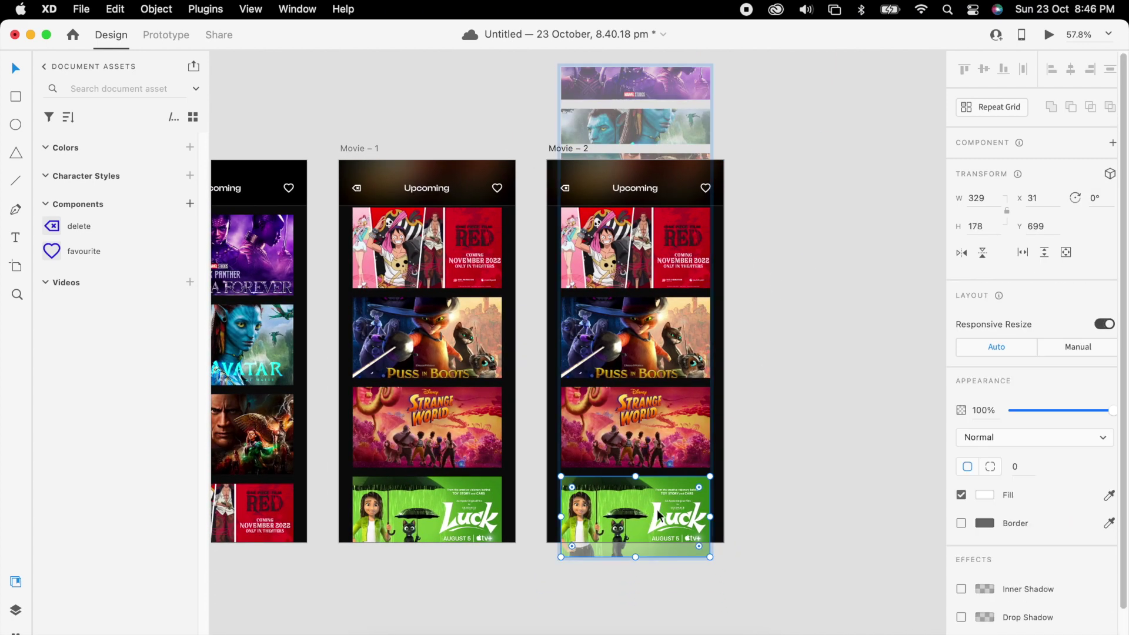
drag(662, 509, 666, 580)
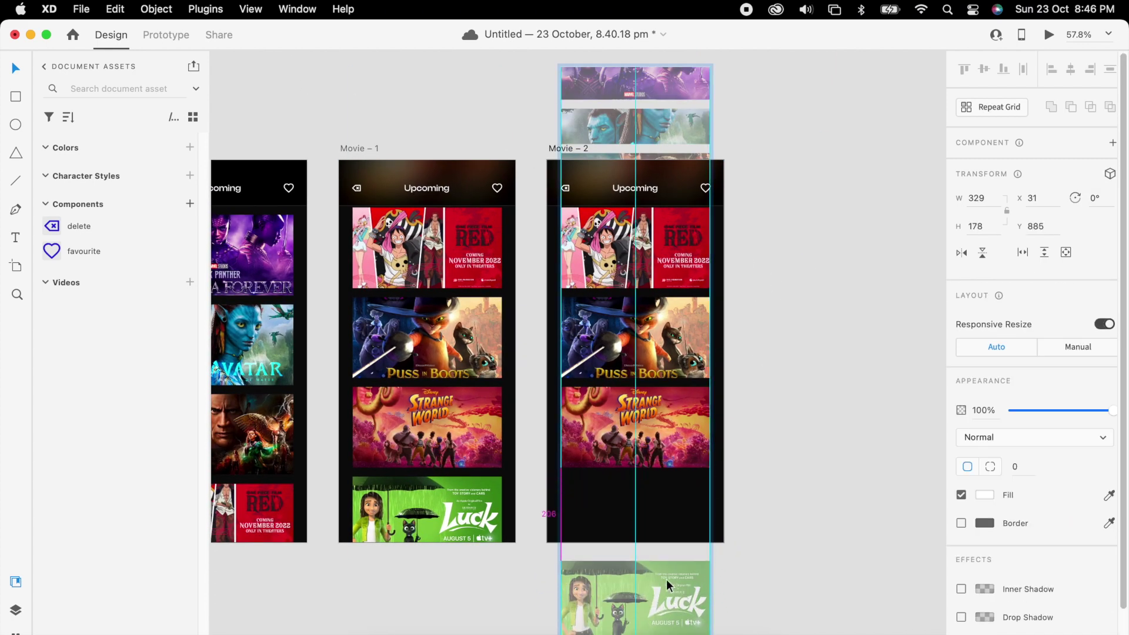
scroll(646, 304, up, 2)
mouse_move(646, 304)
mouse_down()
mouse_move(648, 379)
mouse_move(631, 379)
mouse_move(659, 321)
mouse_up()
scroll(647, 414, up, 2)
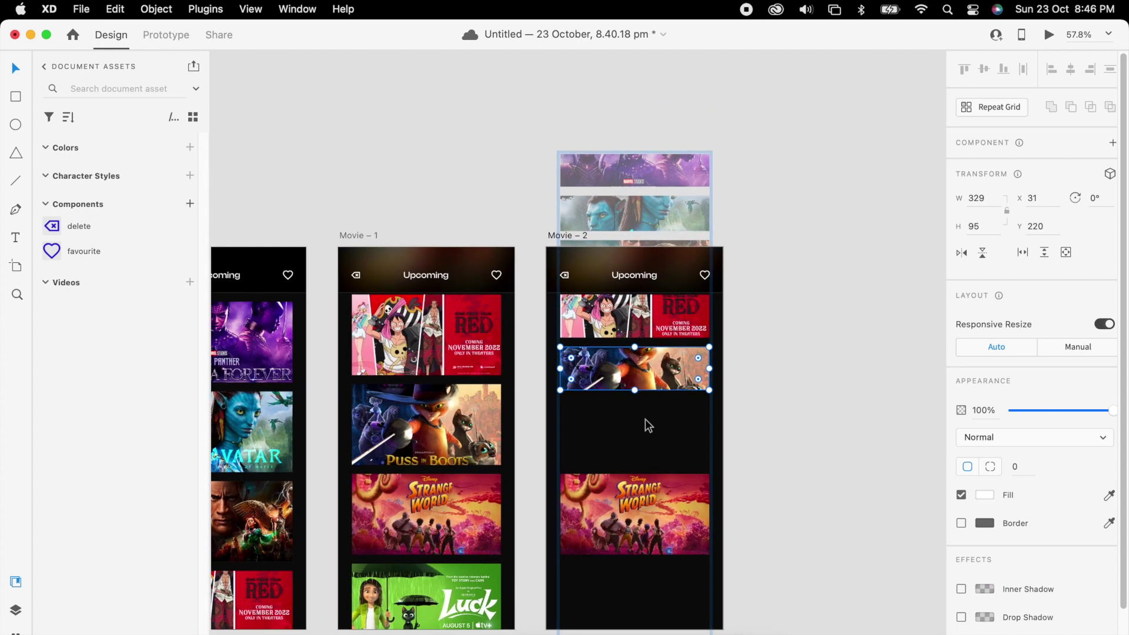
drag(643, 426, 648, 156)
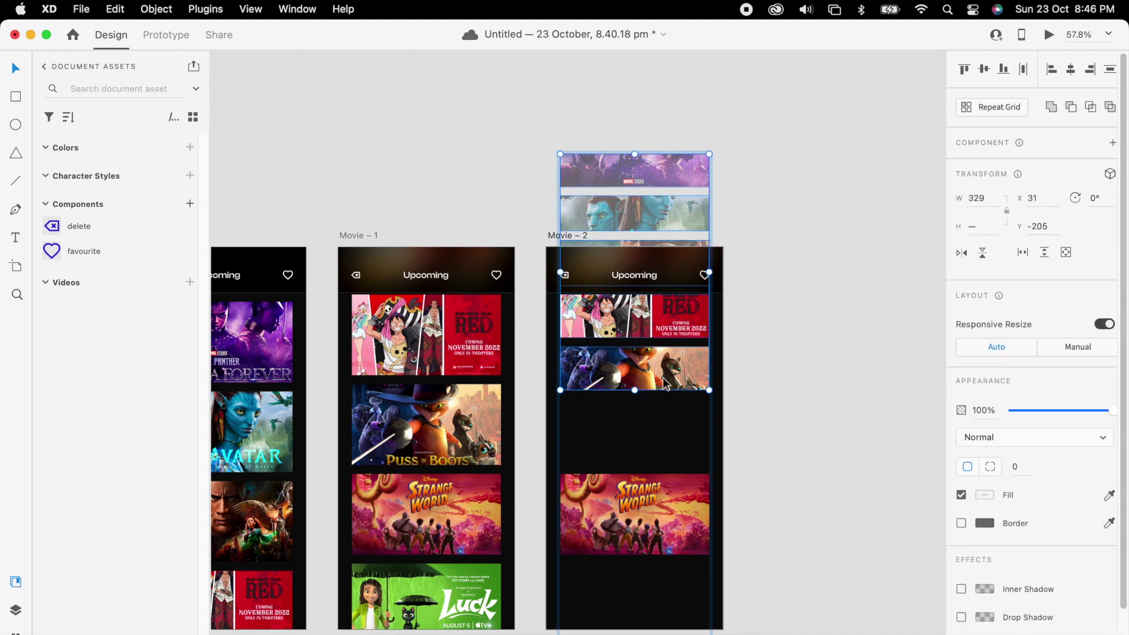
drag(662, 381, 665, 225)
drag(647, 509, 650, 337)
scroll(650, 360, up, 5)
drag(651, 376, 651, 371)
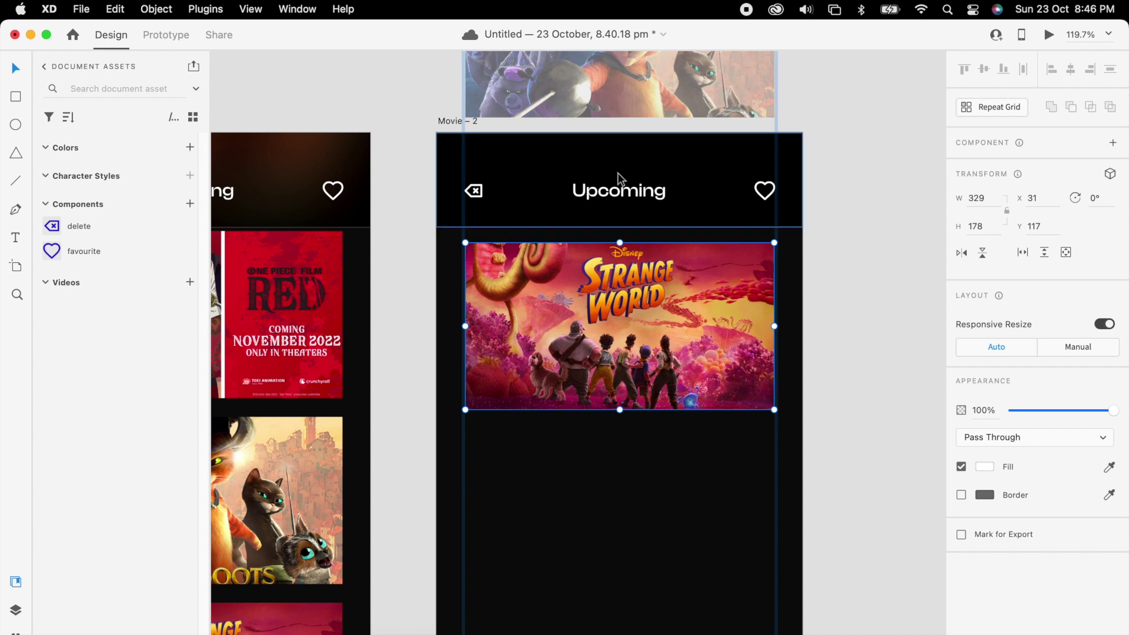
- Retitle the Movie – 2 header 'Strange world' and centre it on the screen
click(616, 188)
double_click(616, 188)
text(str)
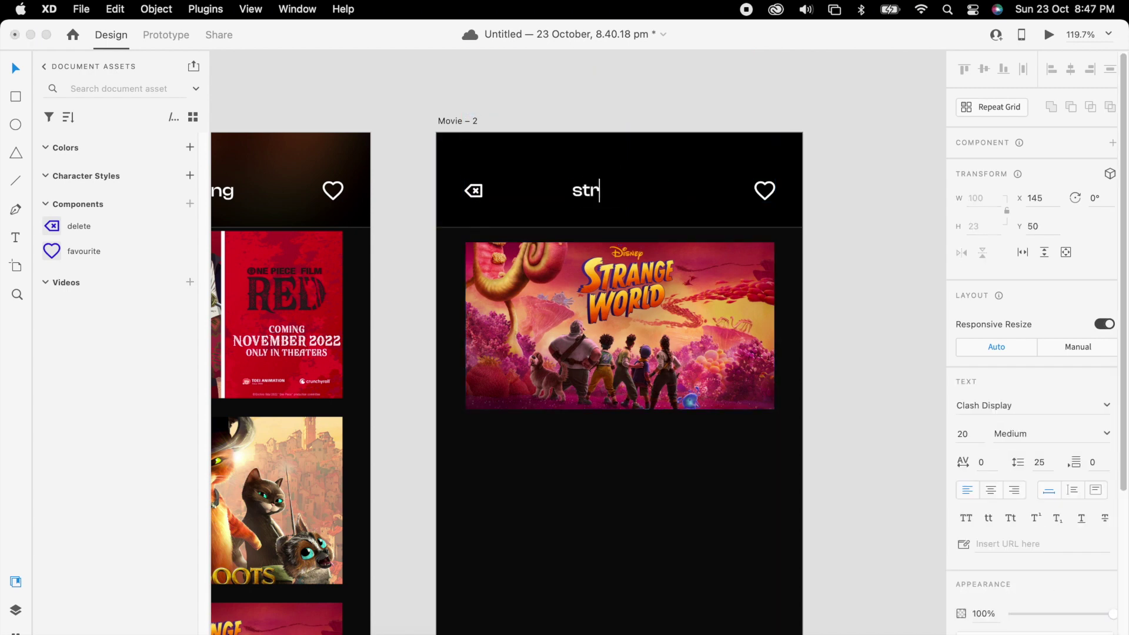
text(an)
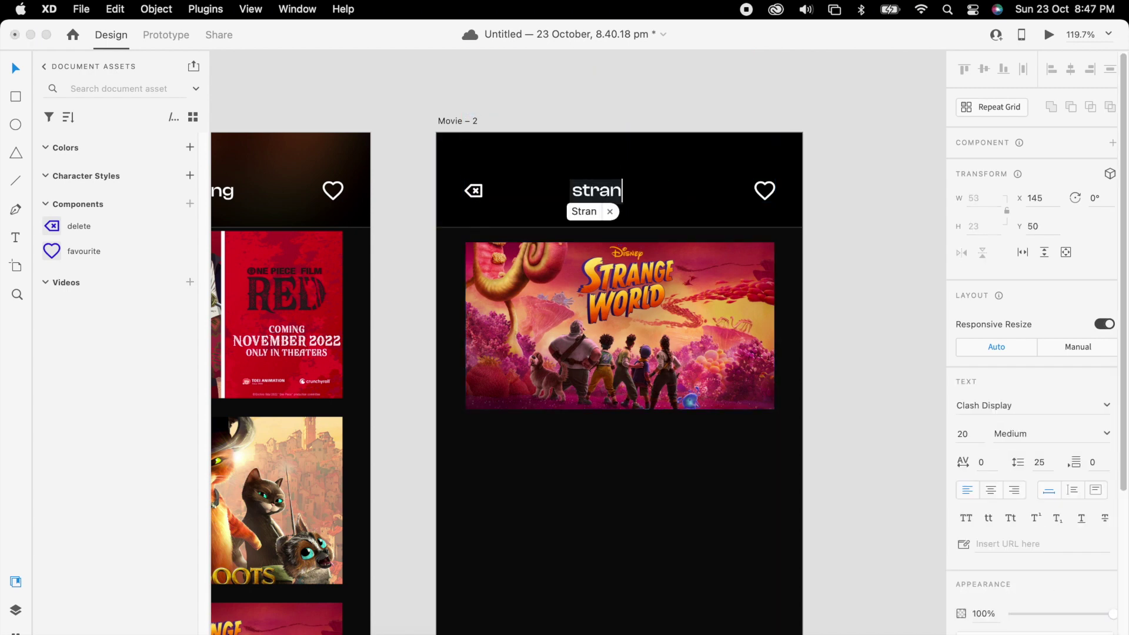
text(ge world)
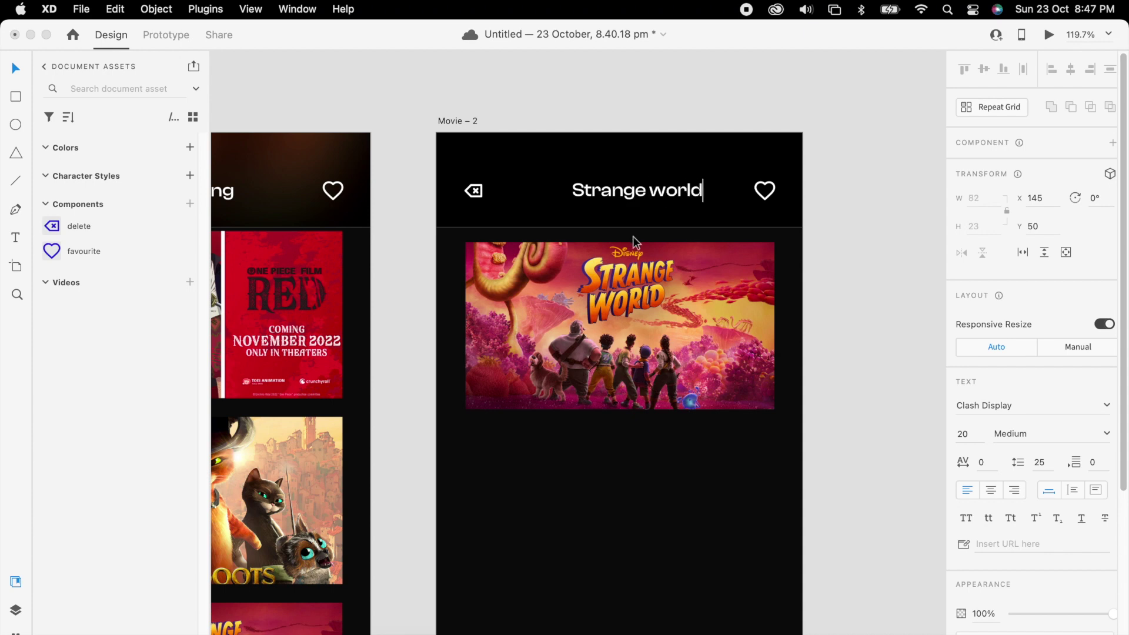
key(Escape)
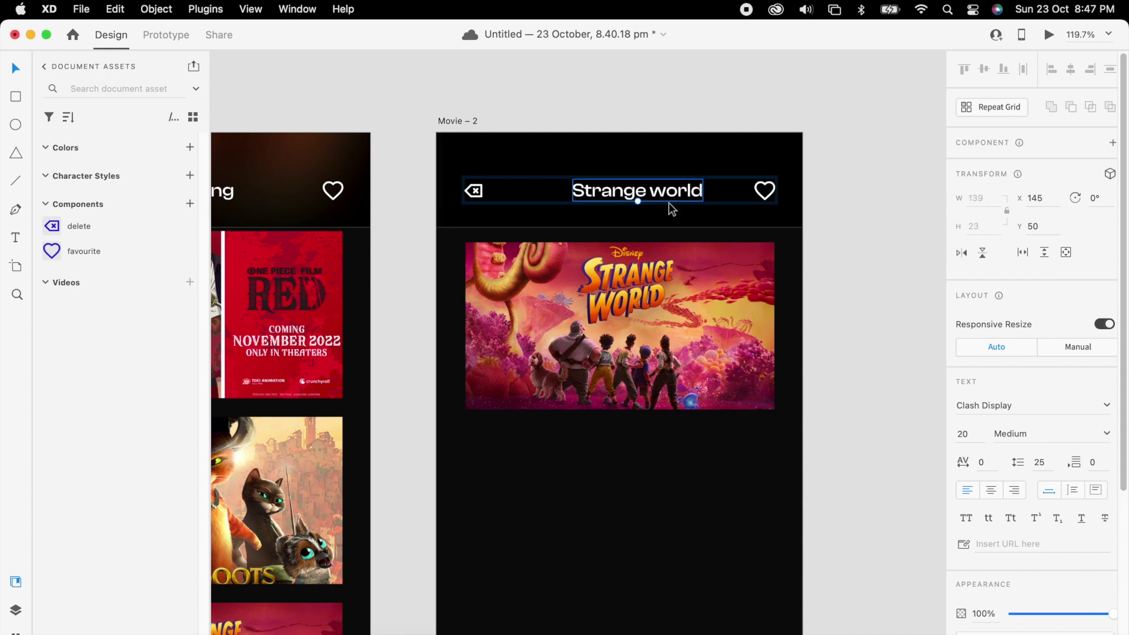
drag(671, 193, 650, 192)
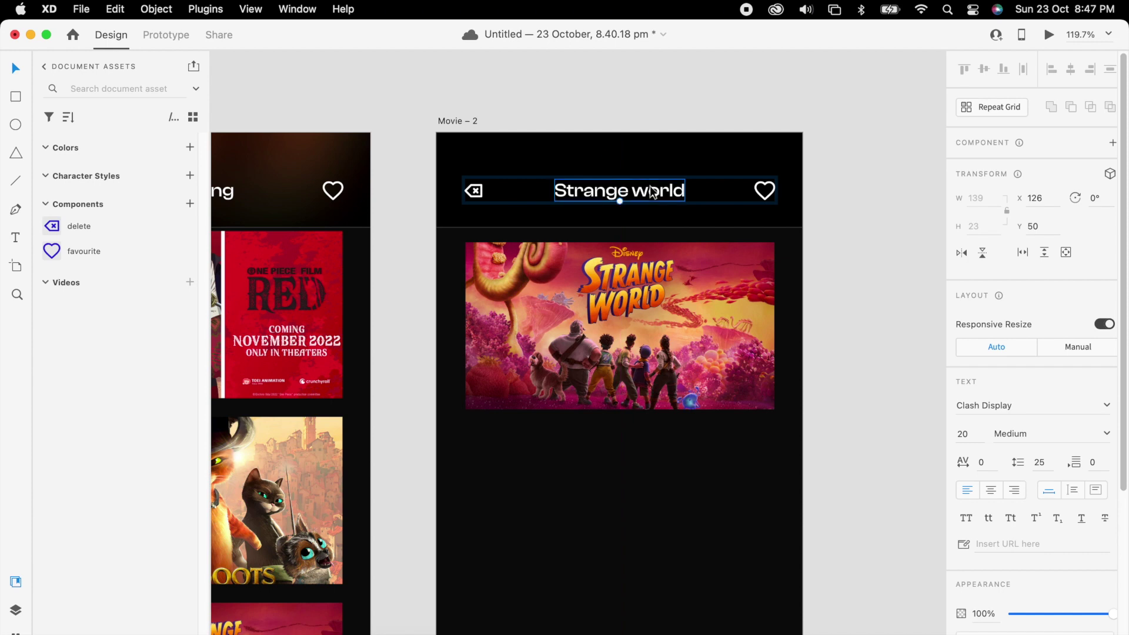
click(836, 262)
- Draw a small rounded seat square with a white outline and transparent fill
scroll(837, 264, down, 5)
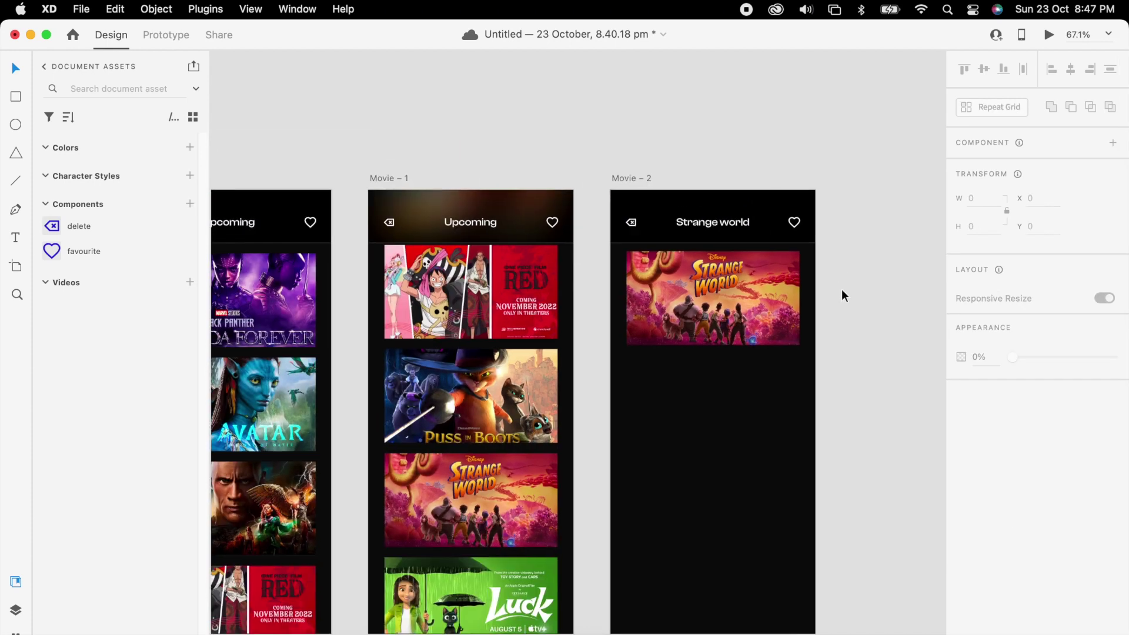
scroll(796, 303, up, 3)
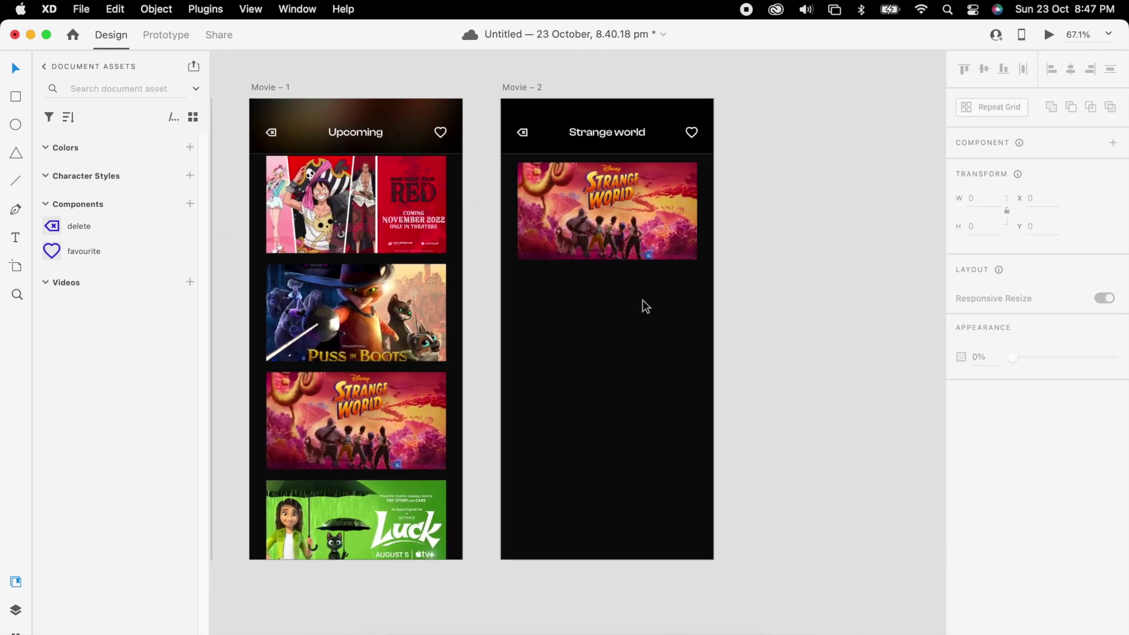
scroll(635, 317, up, 3)
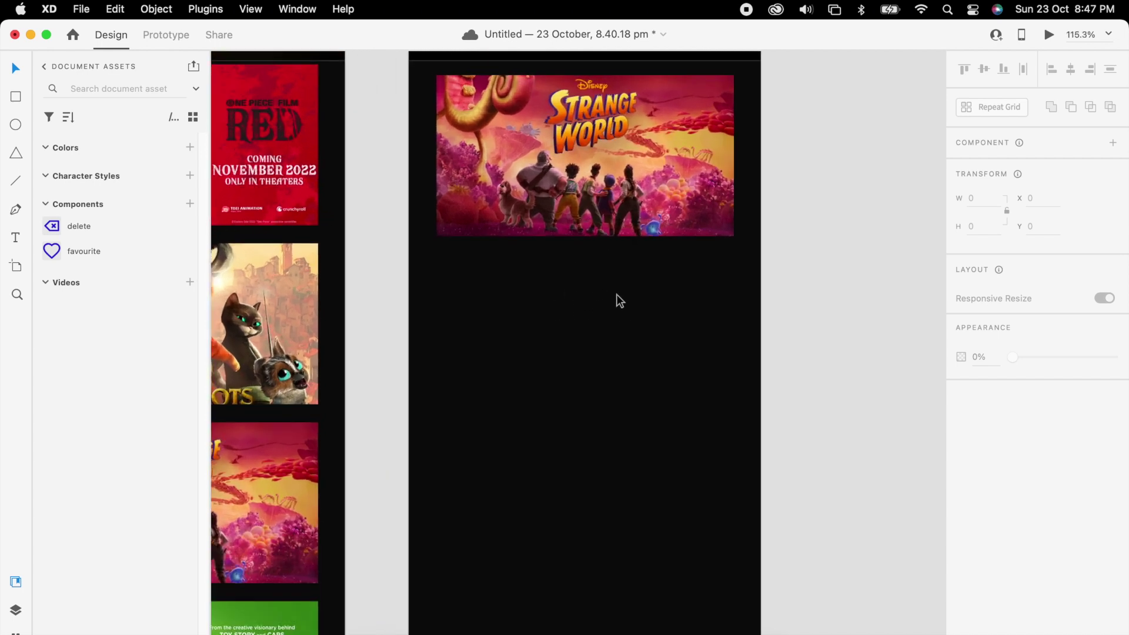
click(17, 100)
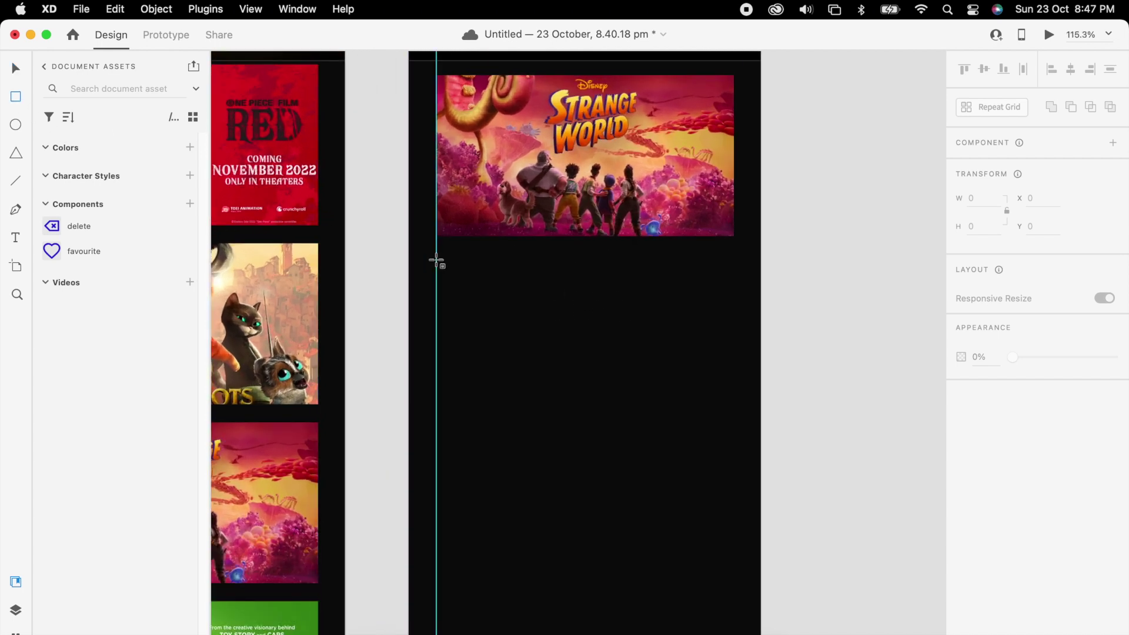
drag(437, 260, 449, 274)
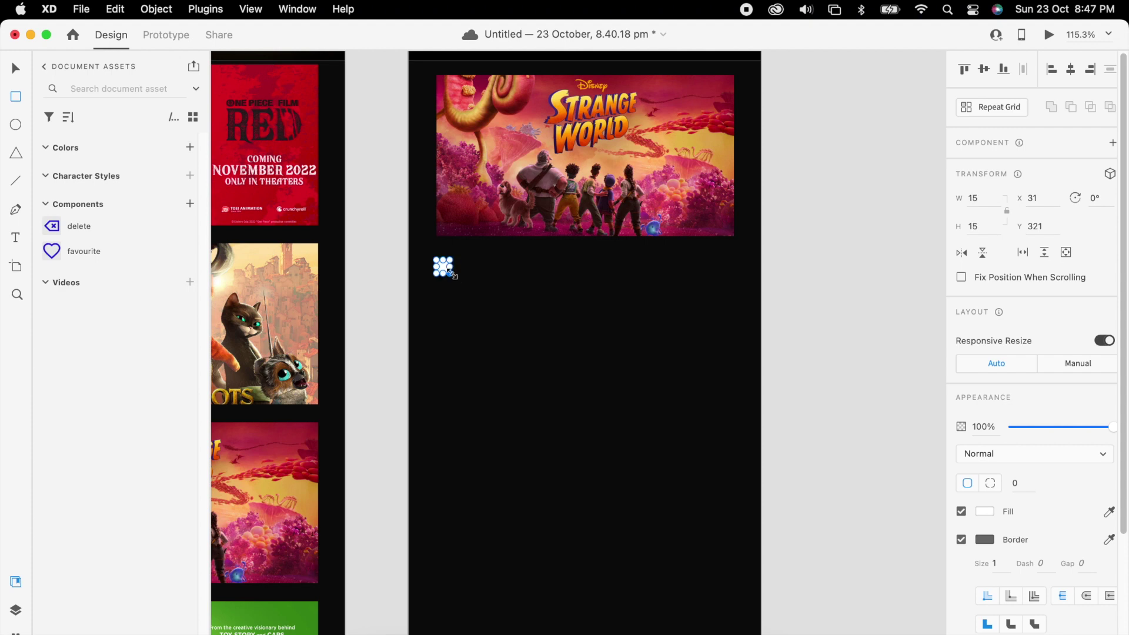
click(986, 539)
click(1067, 537)
click(985, 512)
drag(951, 440, 952, 577)
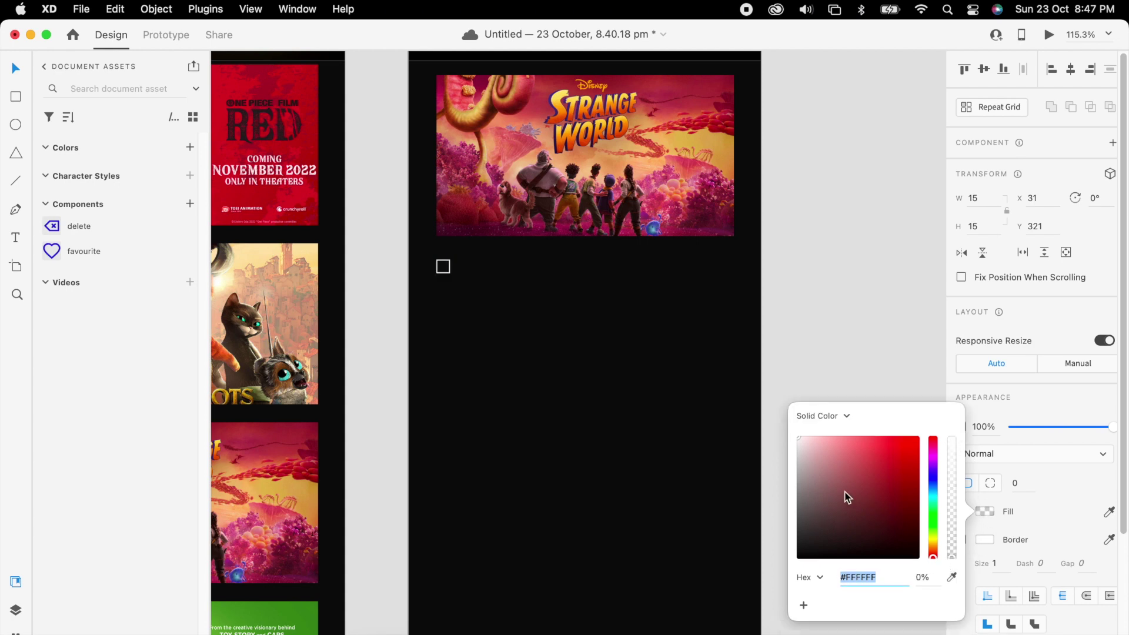
click(1023, 484)
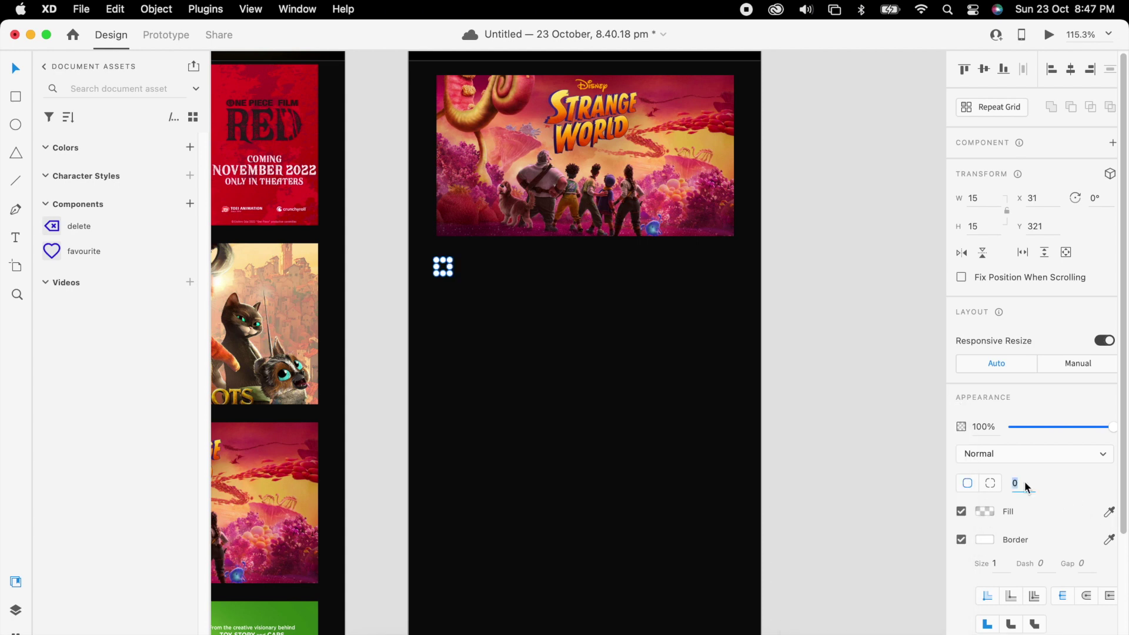
- Repeat the seat into a tight grid of rows, then ungroup it into separate seats
click(988, 108)
drag(453, 267, 535, 280)
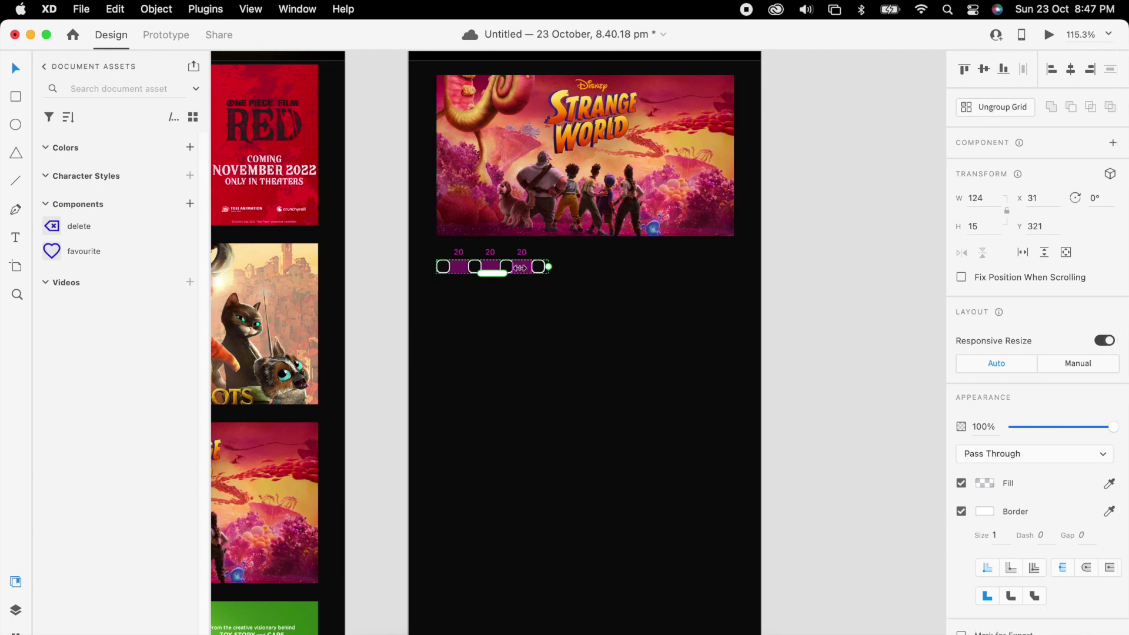
drag(520, 268, 491, 476)
scroll(485, 201, down, 3)
right_click(486, 199)
click(517, 350)
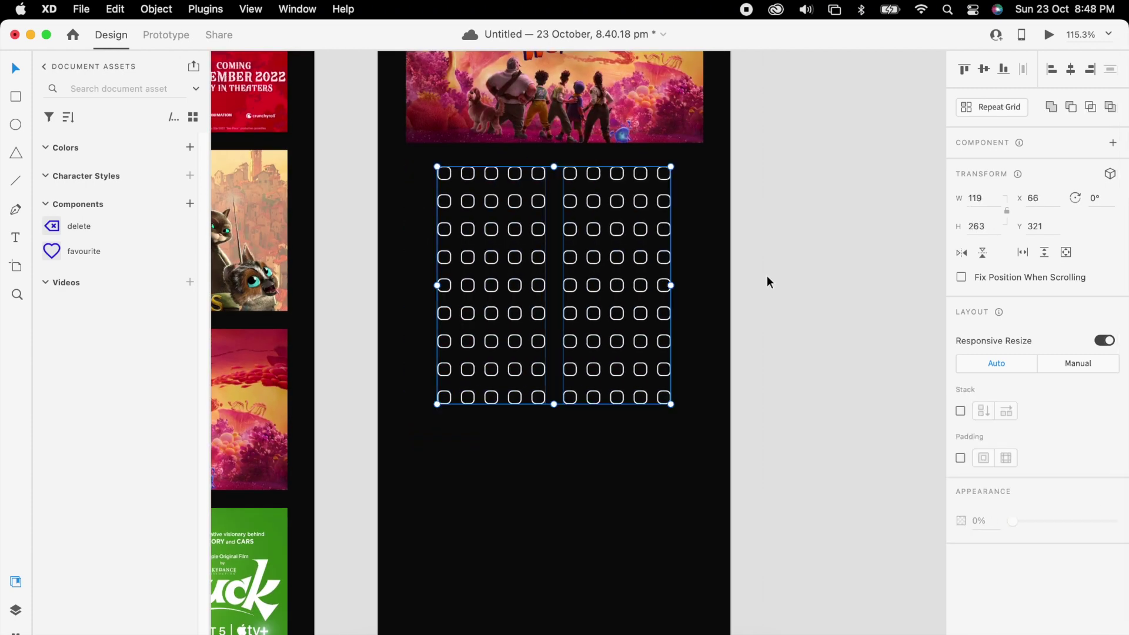
- Add the BOOKED legend label and select the SCREEN label, seats and legend together
click(664, 174)
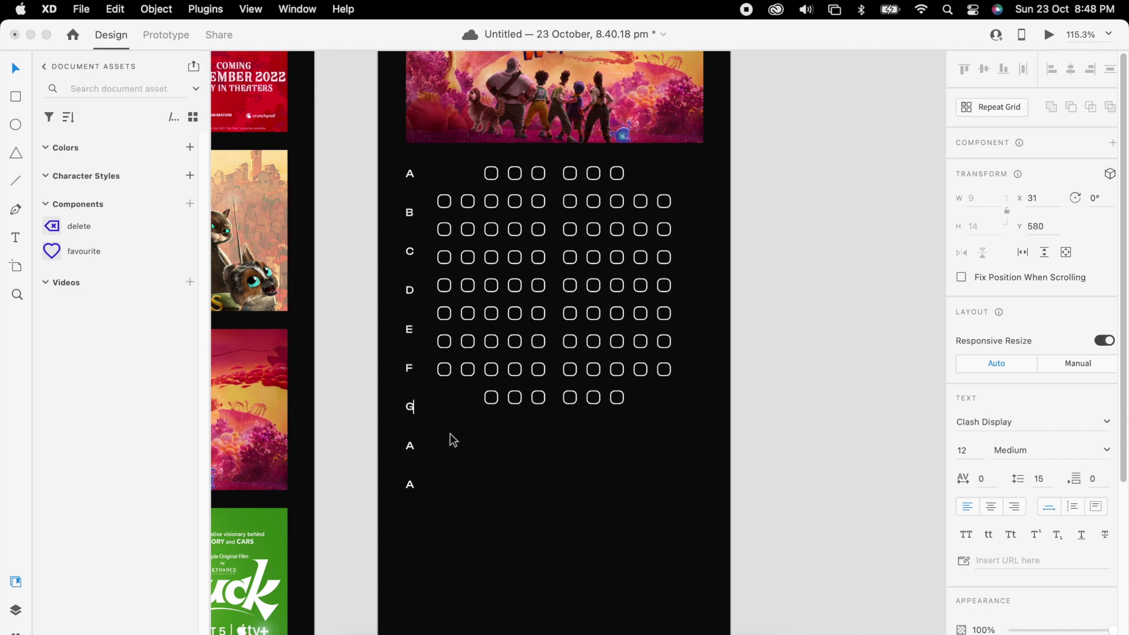
drag(409, 365, 413, 326)
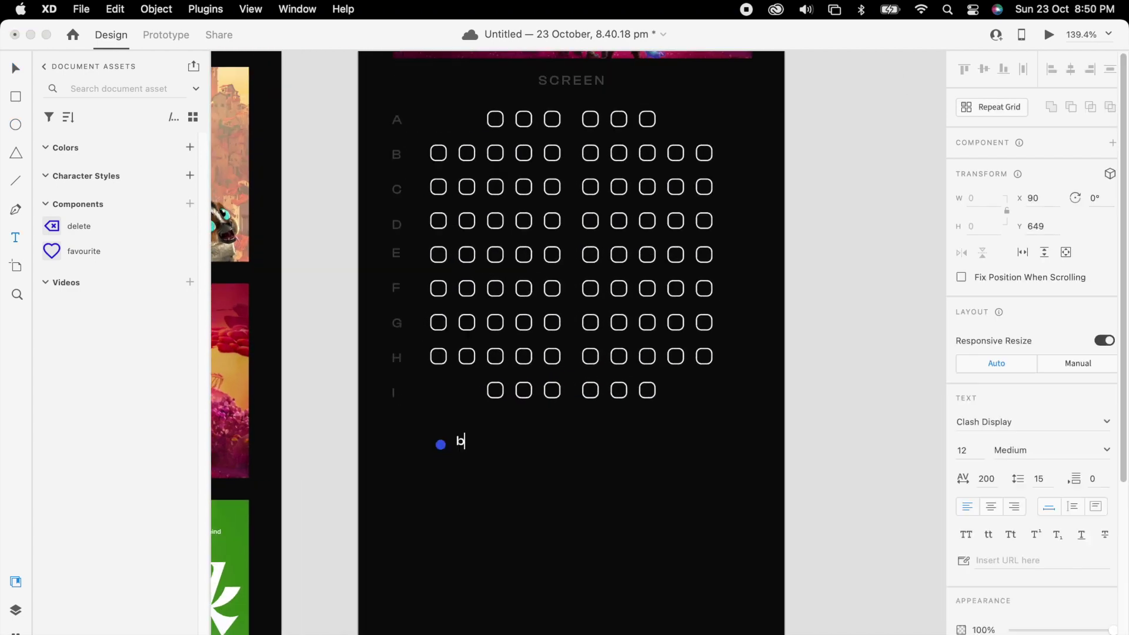
text(ooked)
key(Escape)
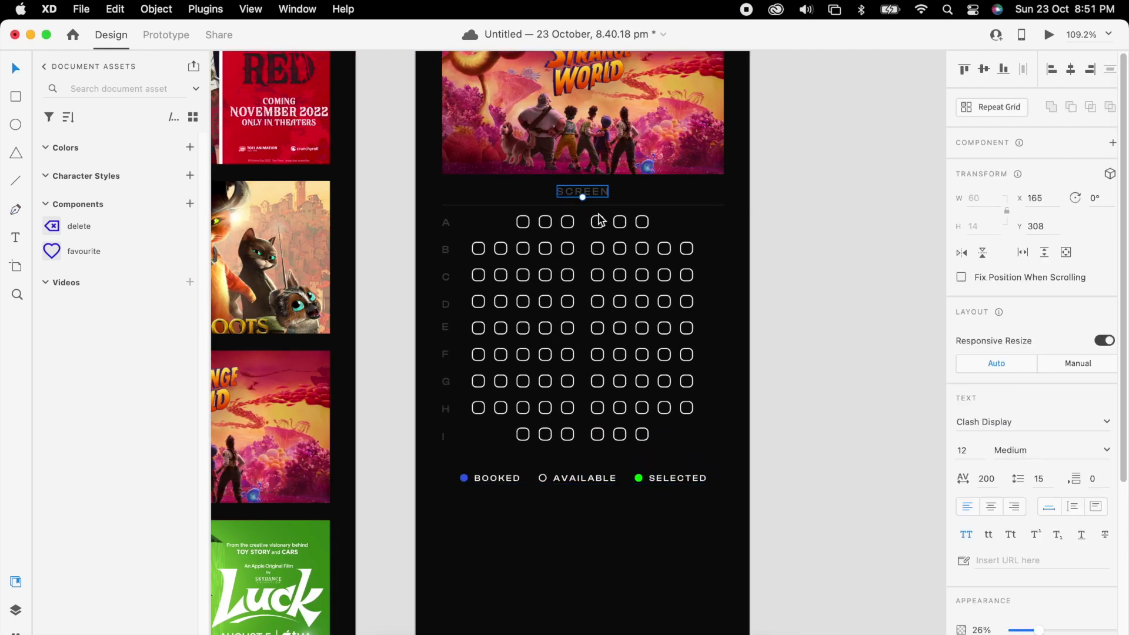
shift+click(670, 250)
right_click(670, 248)
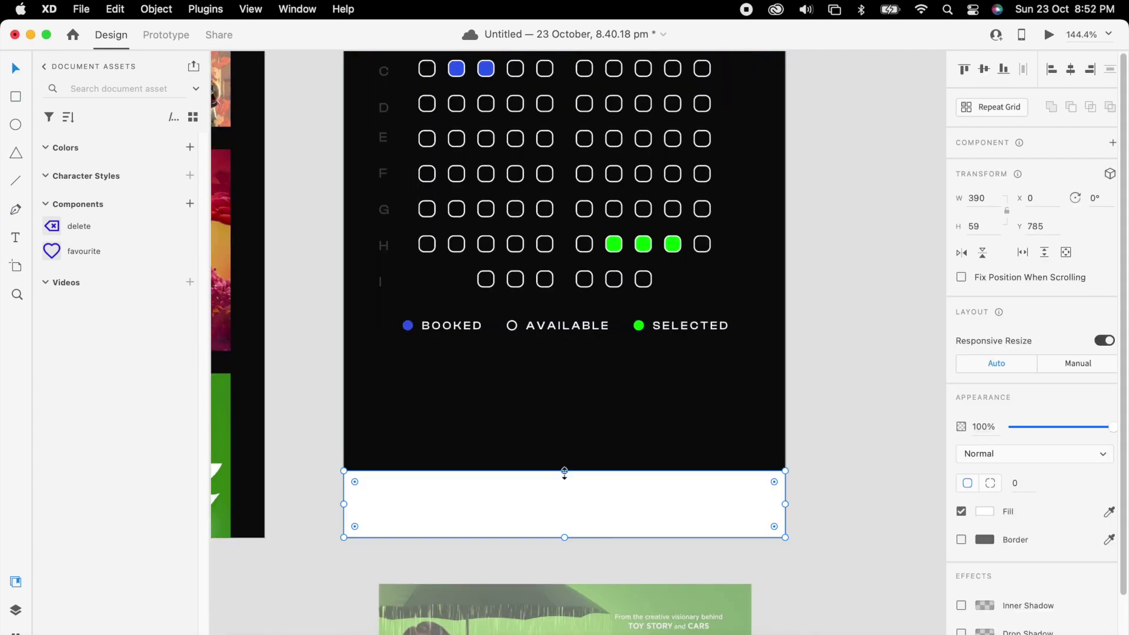
key(t)
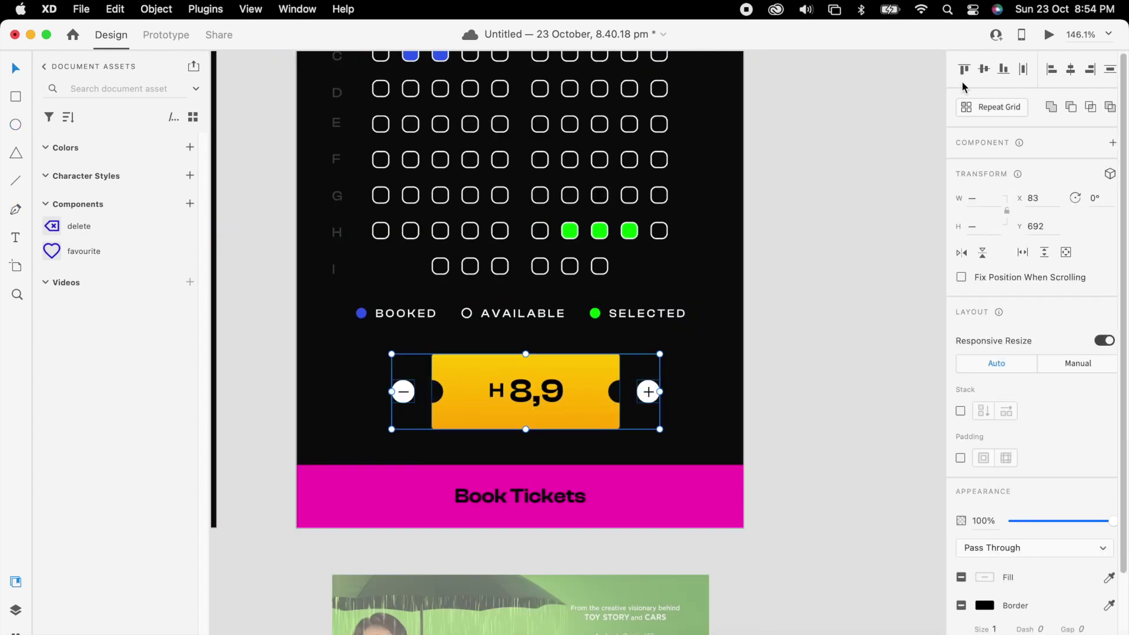
scroll(706, 479, down, 5)
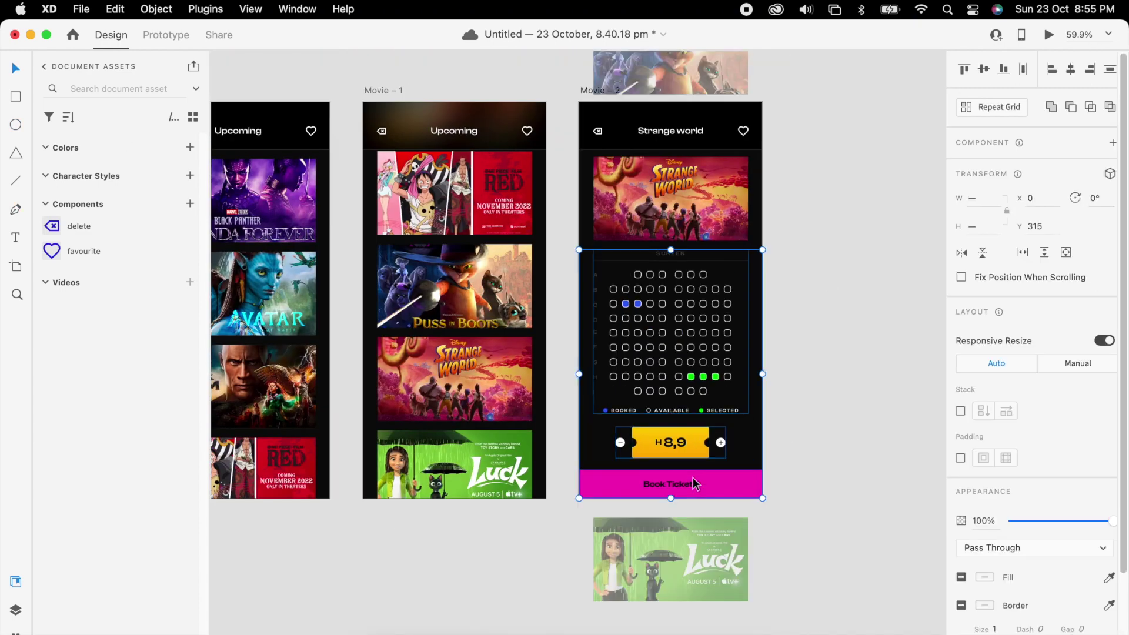
- Group the seat map with the H 8,9 ticket and Book Tickets bar
right_click(694, 482)
click(726, 406)
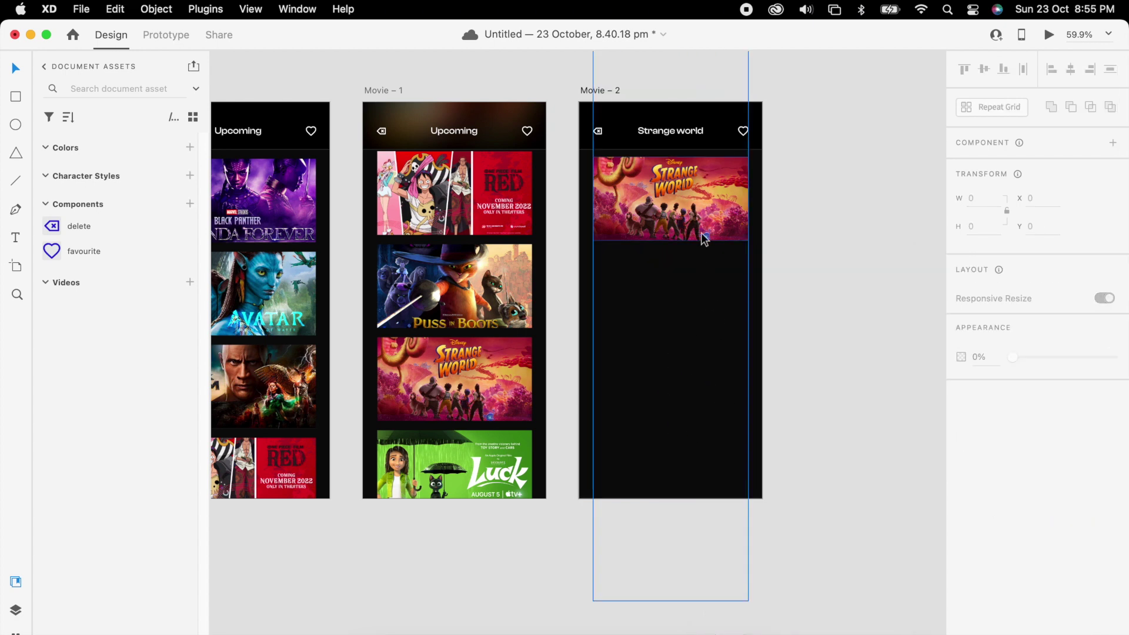
click(800, 326)
scroll(803, 333, down, 3)
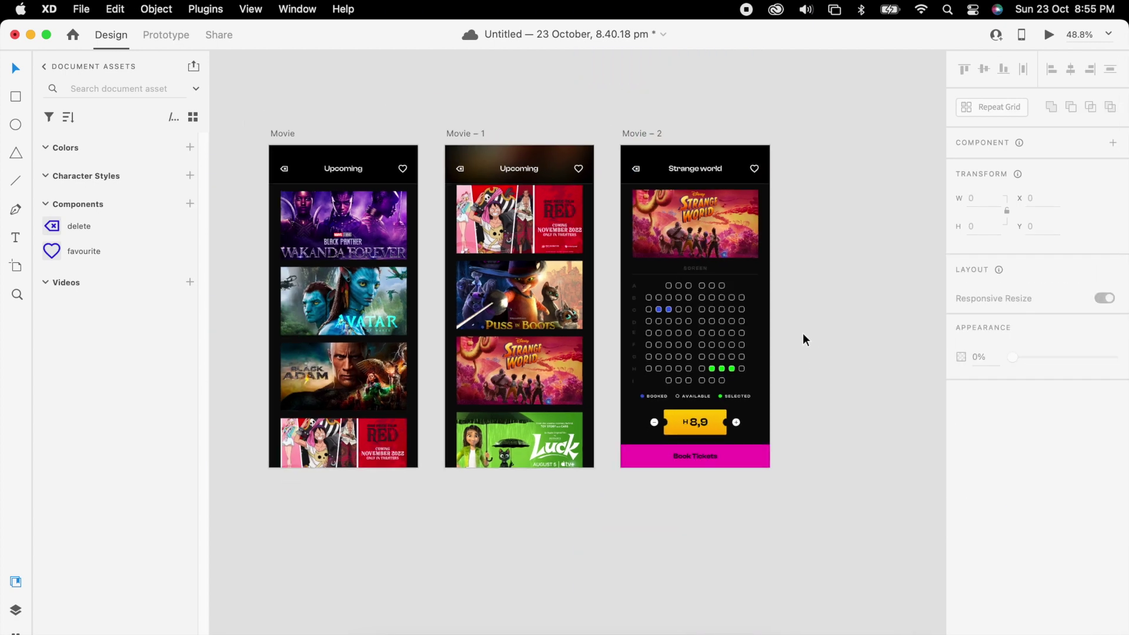
scroll(722, 327, right, 3)
- Duplicate the Movie – 2 screen with Cmd+D to create Movie – 3
click(550, 164)
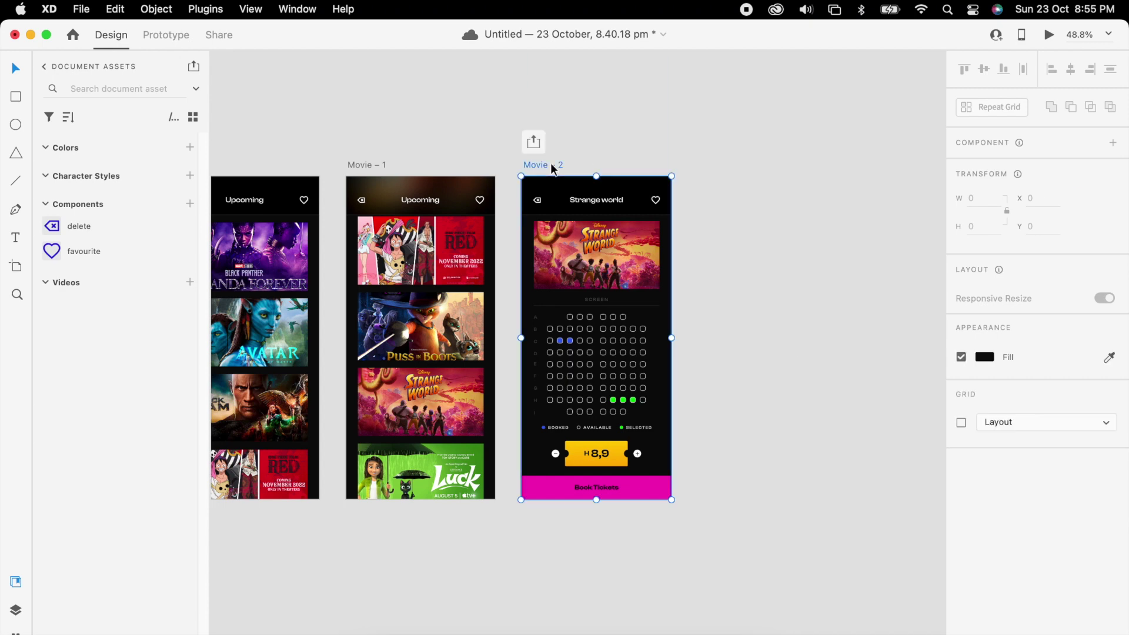
key(super+d)
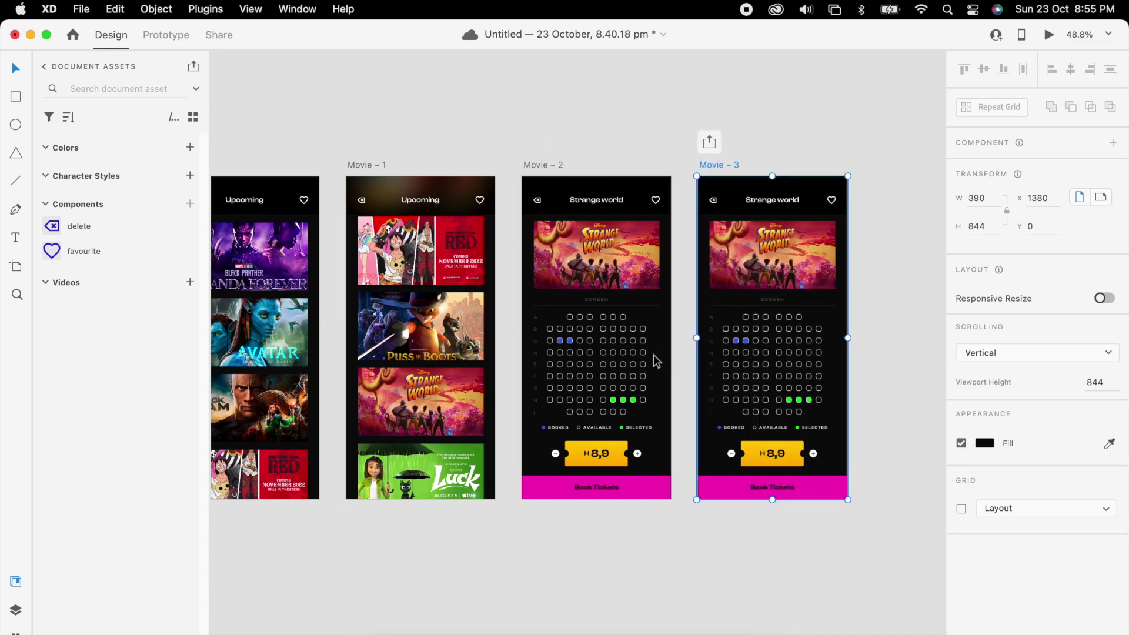
scroll(652, 360, up, 5)
scroll(607, 425, up, 6)
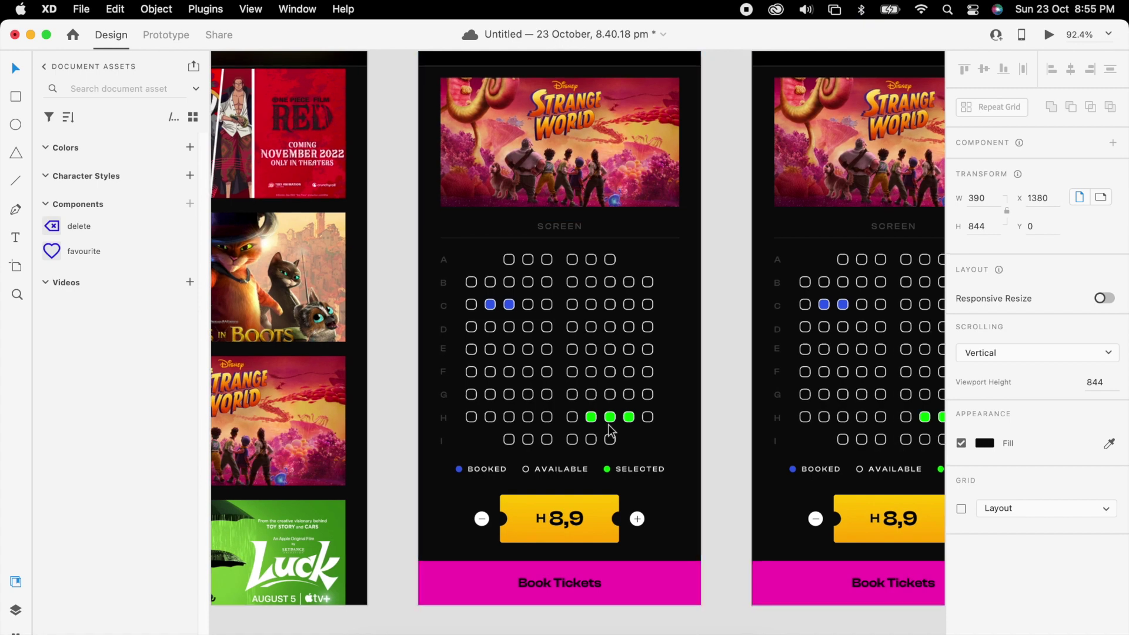
scroll(609, 418, down, 5)
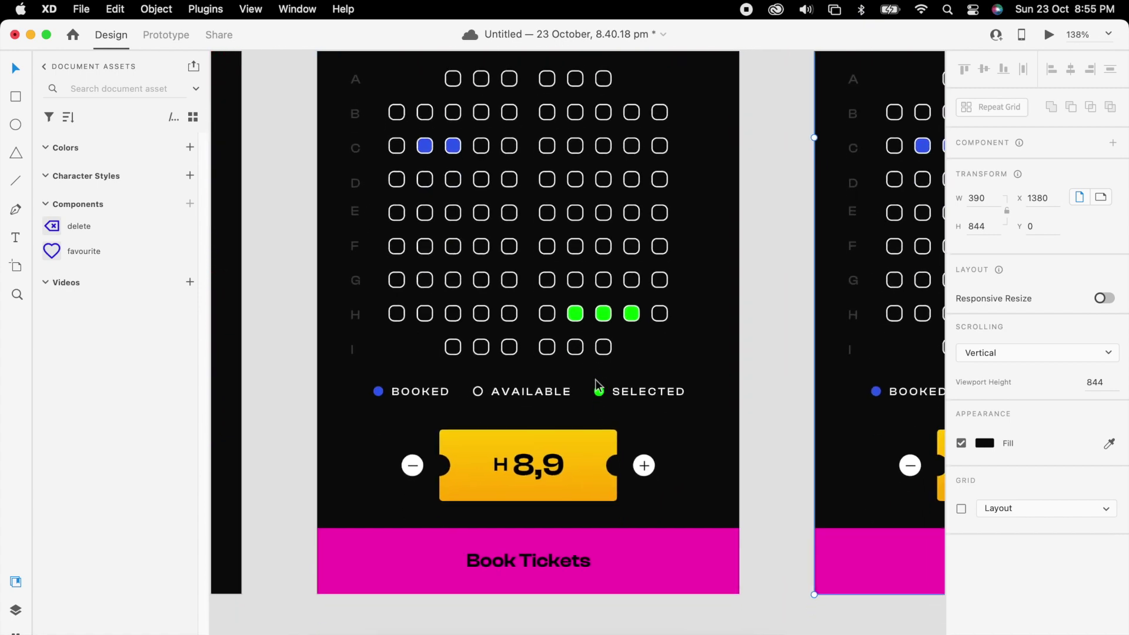
scroll(595, 422, down, 2)
click(597, 423)
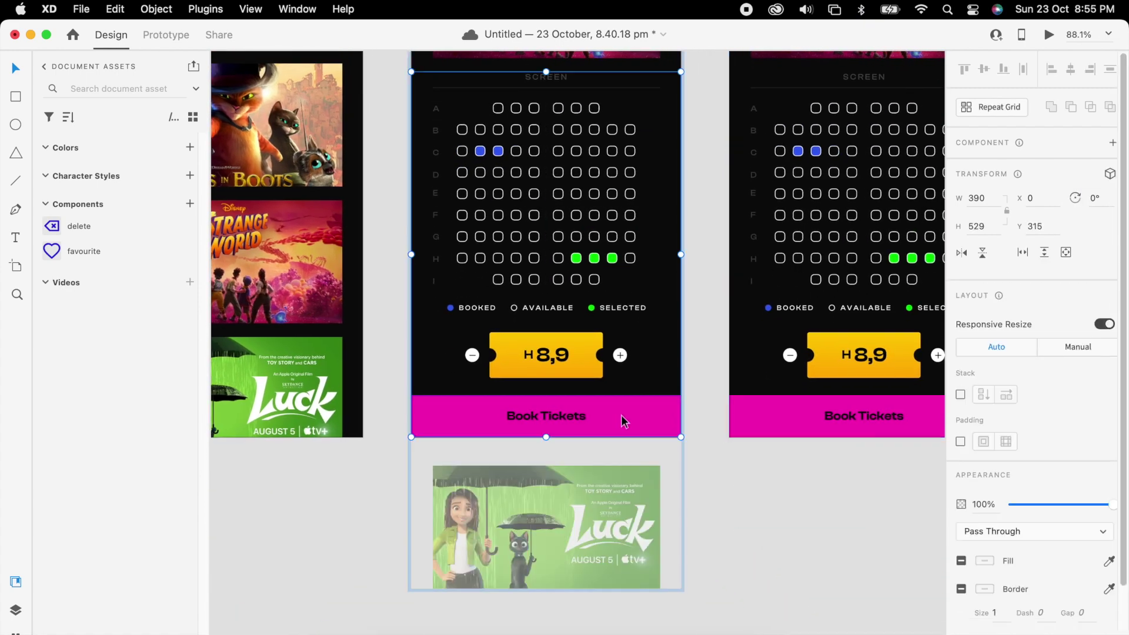
- Move the Book Tickets bar below the screen, then tilt the H8,9 ticket 80° in 3D and fade it to 34%
double_click(624, 421)
drag(624, 420, 628, 469)
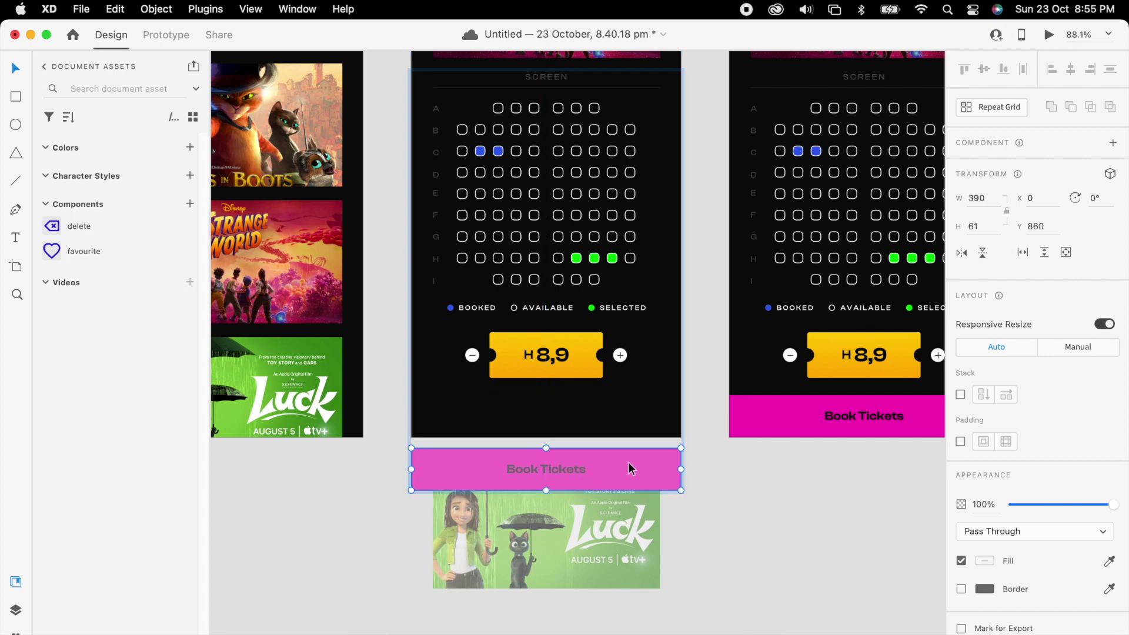
click(556, 368)
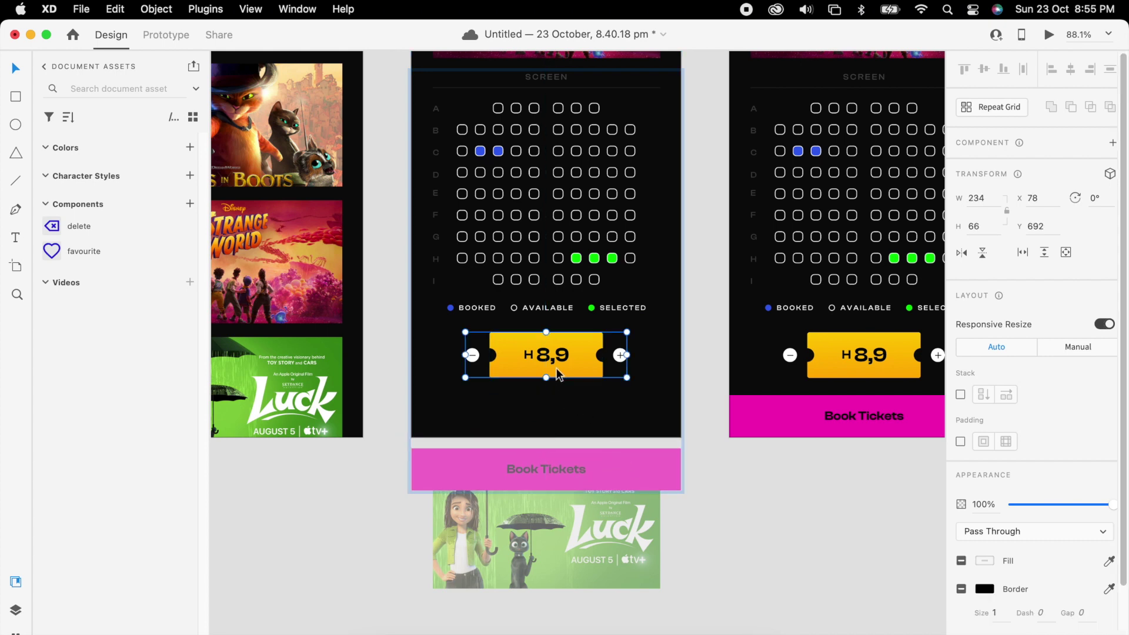
click(1109, 175)
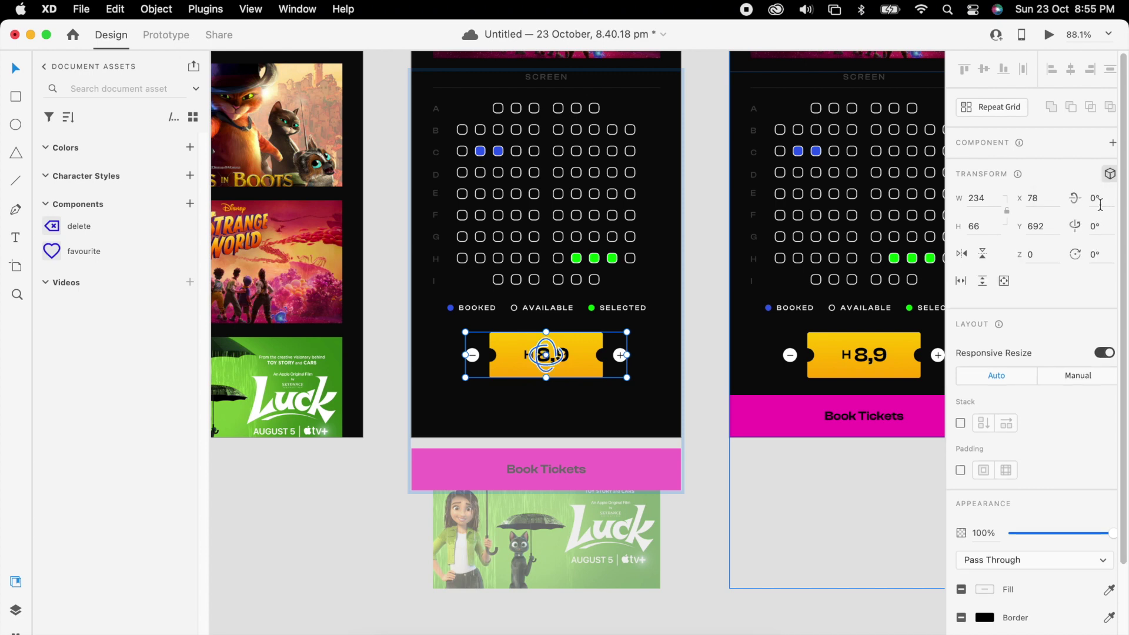
text(80)
key(Return)
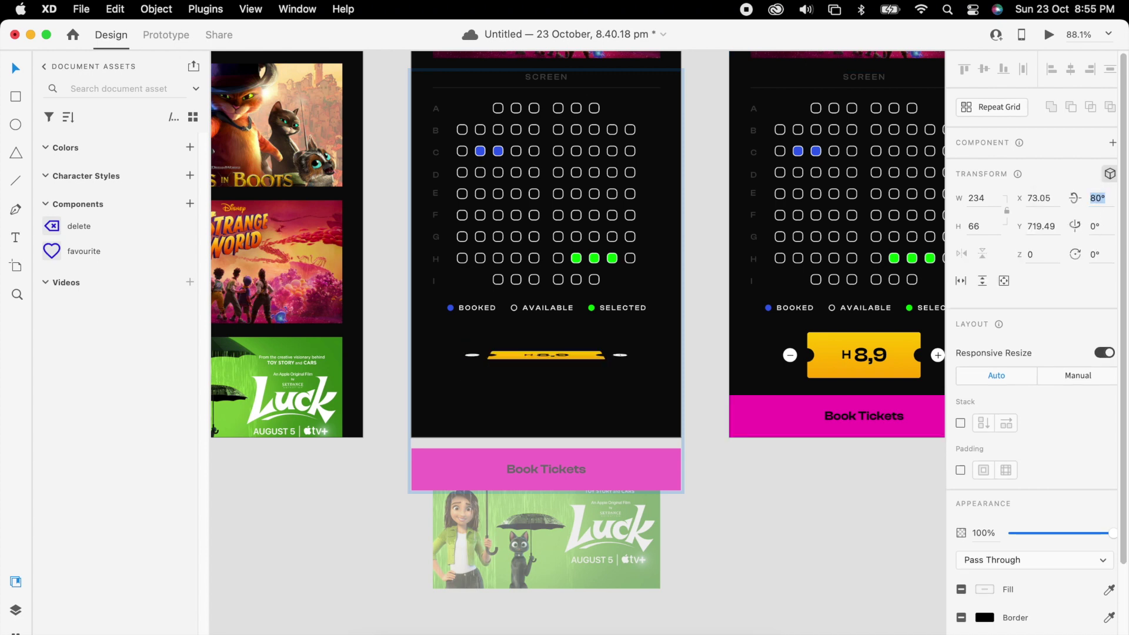
drag(1110, 533, 897, 536)
click(777, 515)
- Turn off 3D rotation on Movie – 2's tall content group
scroll(791, 515, up, 2)
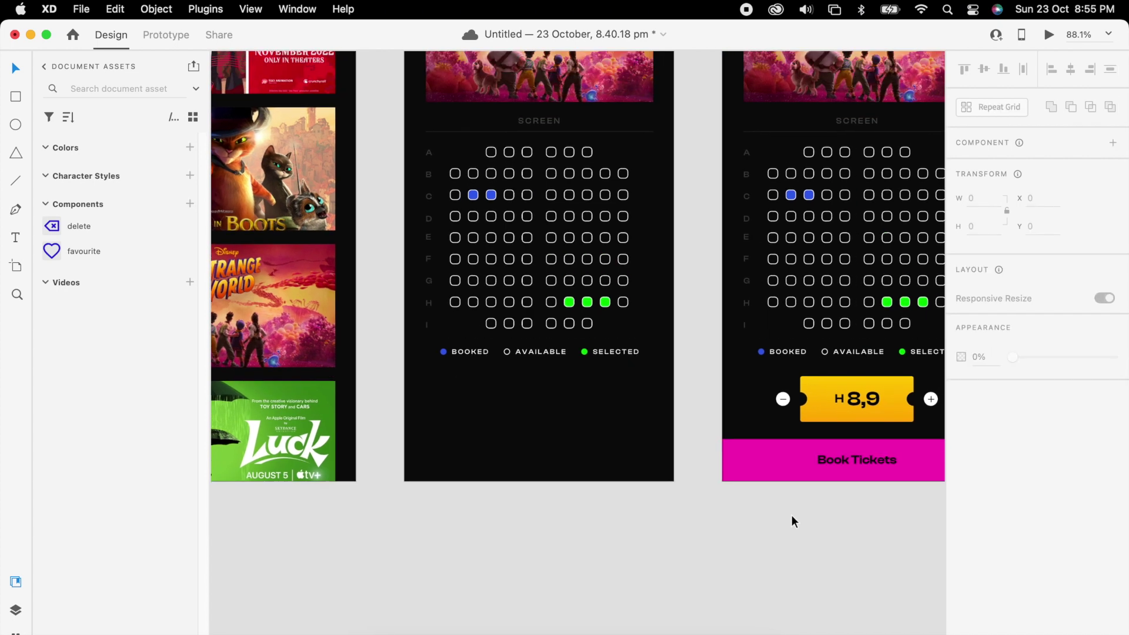
click(582, 320)
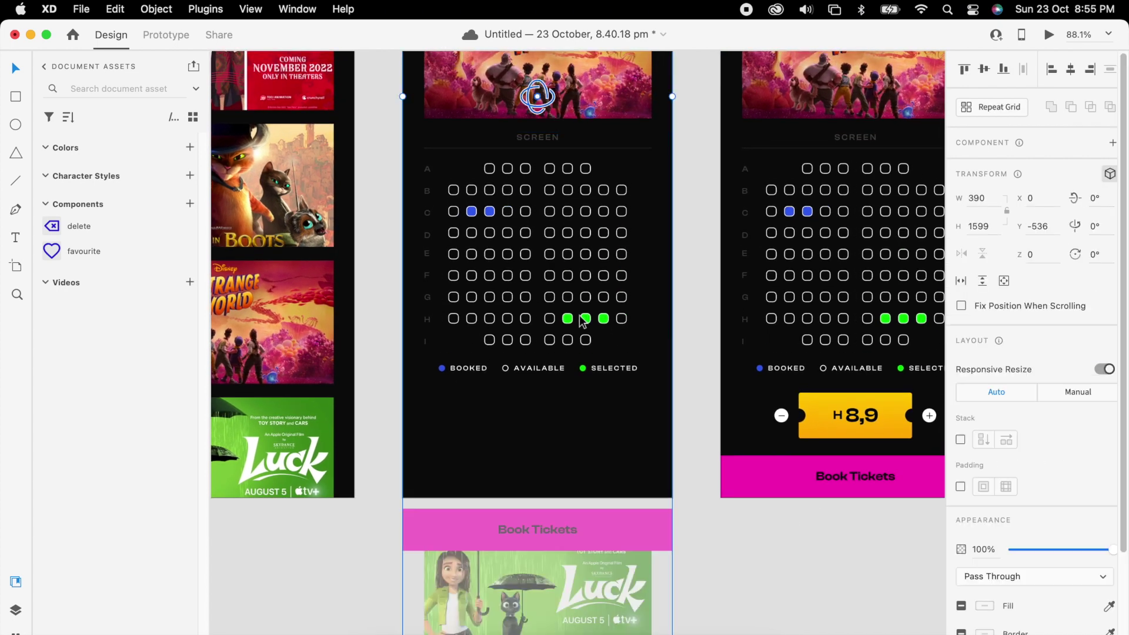
click(1116, 173)
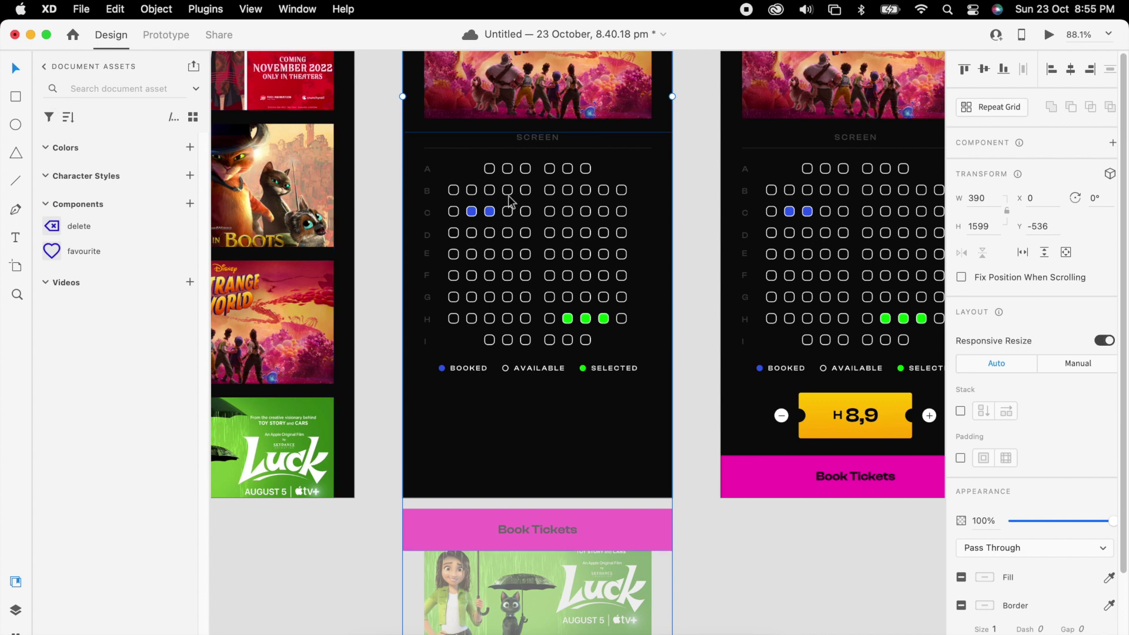
scroll(471, 227, up, 3)
- Shrink booked seat C3, seat C4, F1 and the other left-block seats to tiny dots
double_click(493, 213)
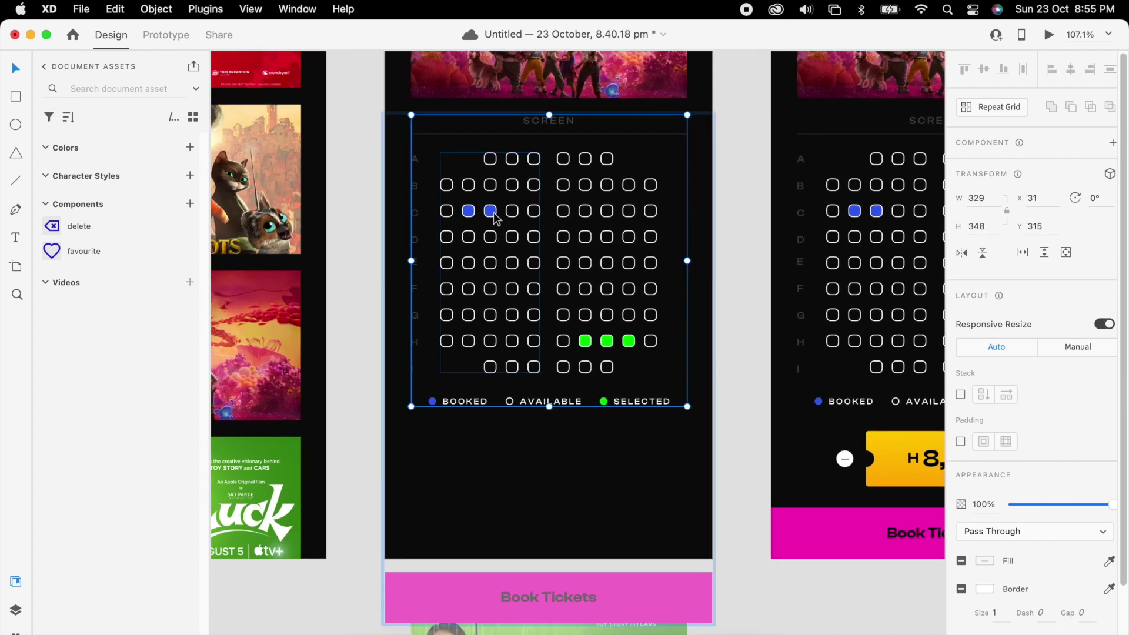
double_click(492, 213)
scroll(492, 213, up, 3)
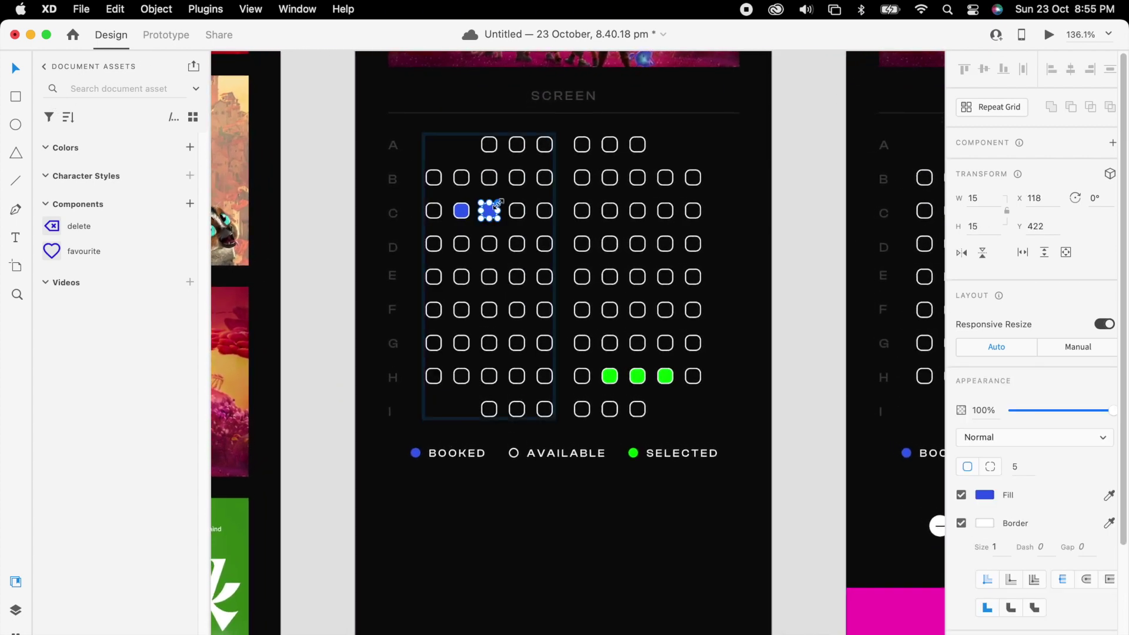
drag(497, 204, 436, 240)
click(517, 211)
click(523, 247)
click(461, 210)
click(434, 244)
click(489, 310)
drag(497, 302, 436, 306)
click(433, 310)
click(517, 377)
click(516, 342)
- Shrink the remaining seats, including D7, A8 and the right block, to tiny dots
click(637, 343)
click(637, 310)
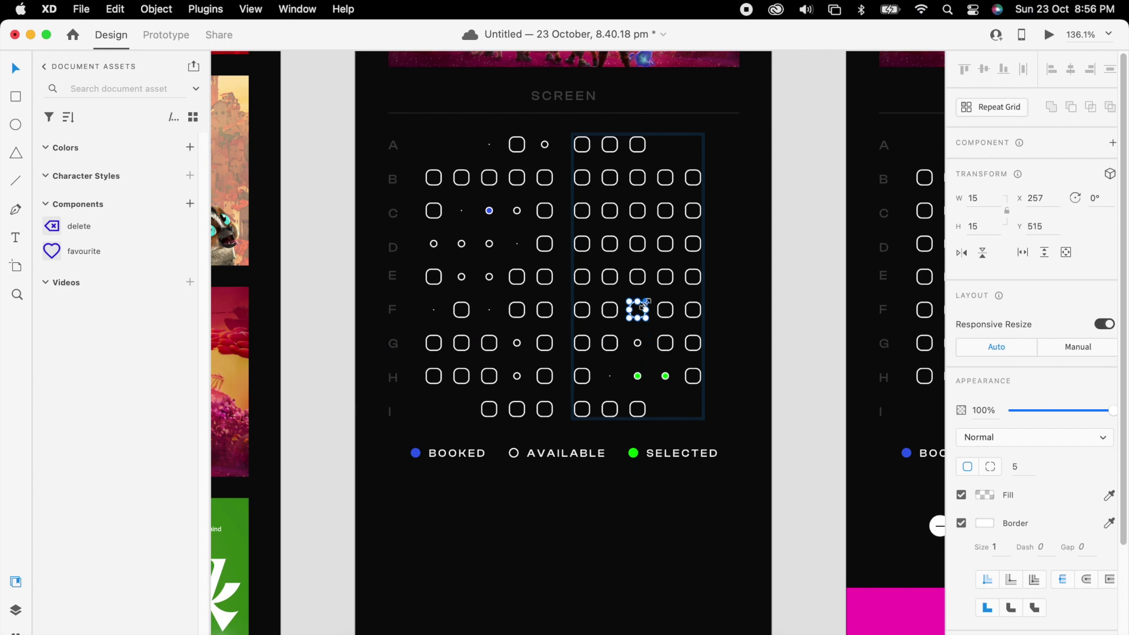
click(637, 276)
click(637, 243)
click(609, 244)
click(582, 276)
click(581, 310)
click(610, 310)
click(582, 342)
click(582, 210)
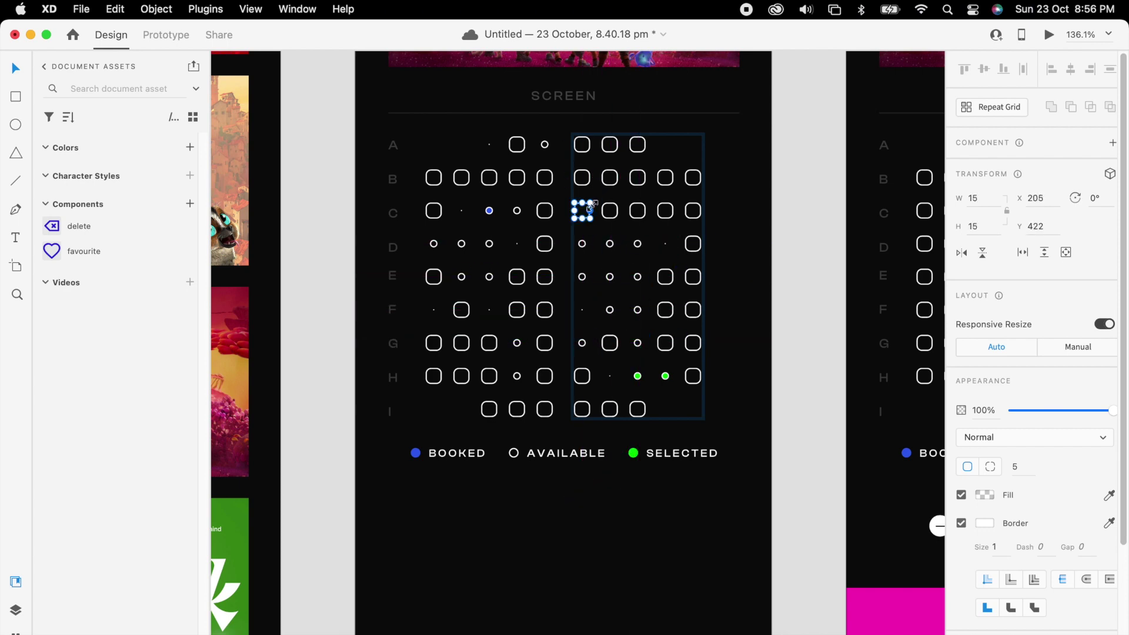
click(610, 178)
click(637, 144)
click(638, 177)
click(545, 276)
click(516, 178)
click(545, 177)
click(517, 145)
click(778, 325)
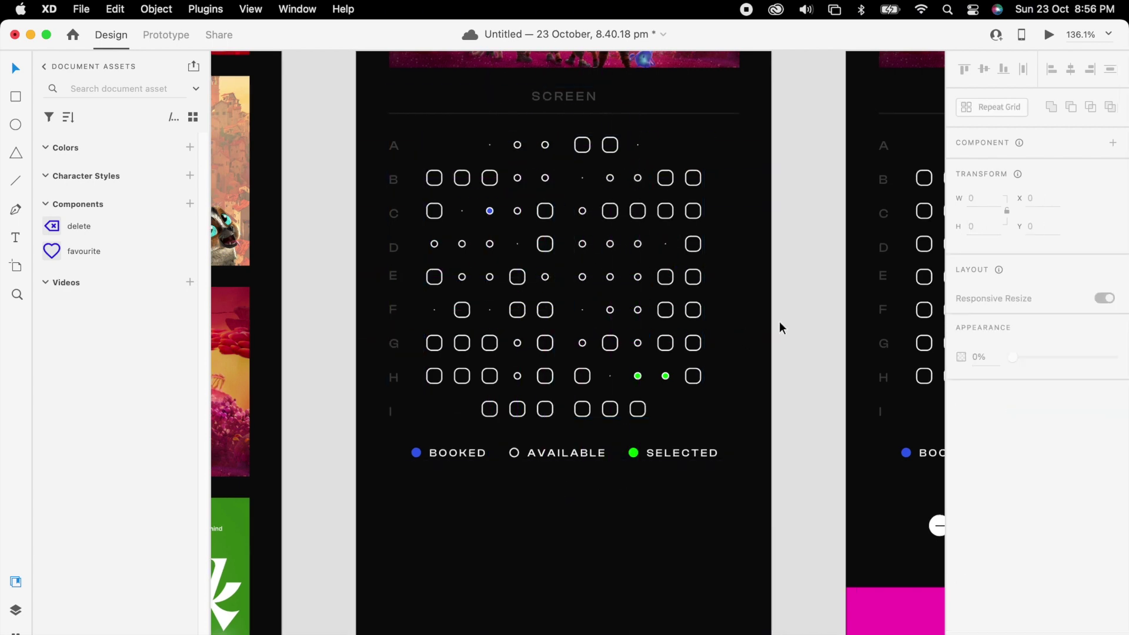
key(super+minus)
click(617, 277)
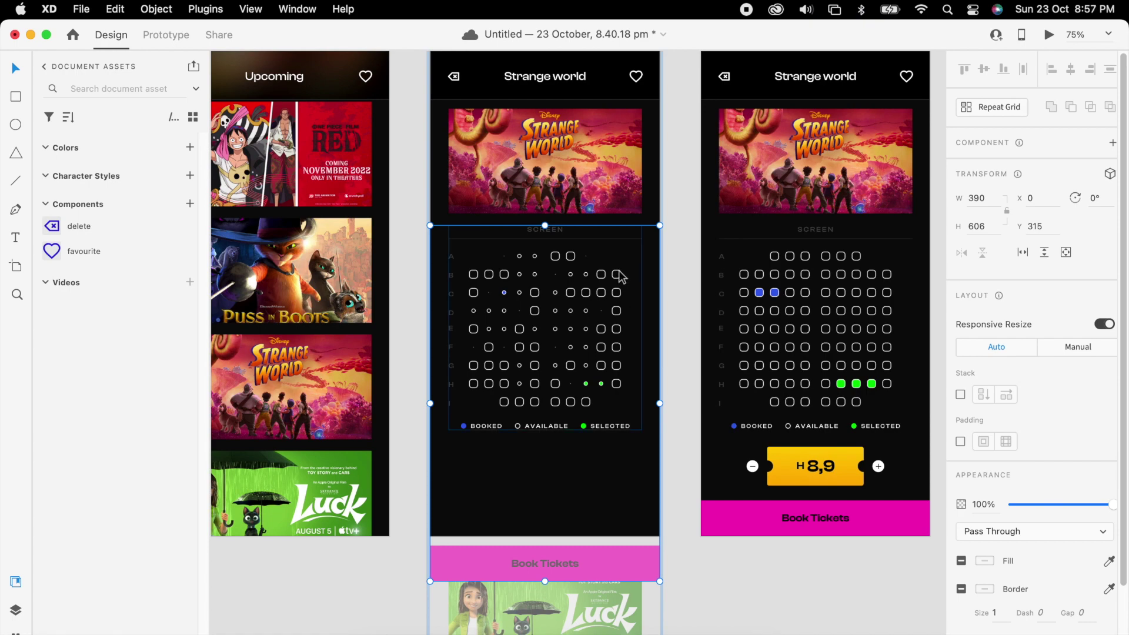
- Drop the inner seat grid's opacity to 0%
double_click(620, 289)
click(1019, 504)
drag(1016, 509, 1007, 509)
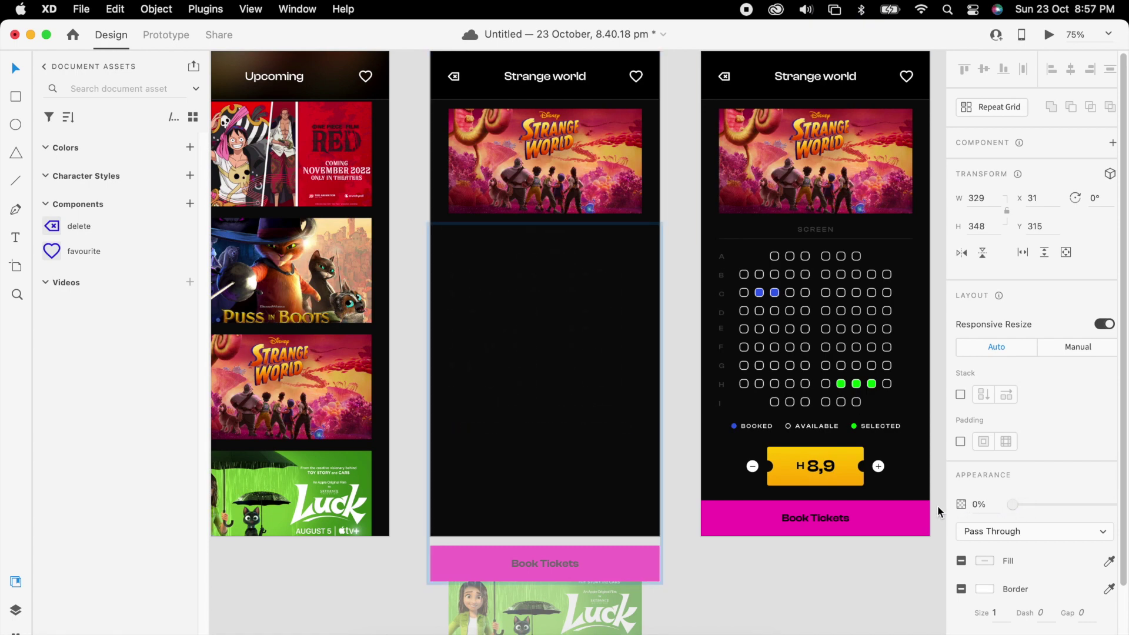
click(672, 449)
- Select the Strange World poster on Movie – 1
scroll(673, 449, down, 2)
scroll(676, 458, down, 2)
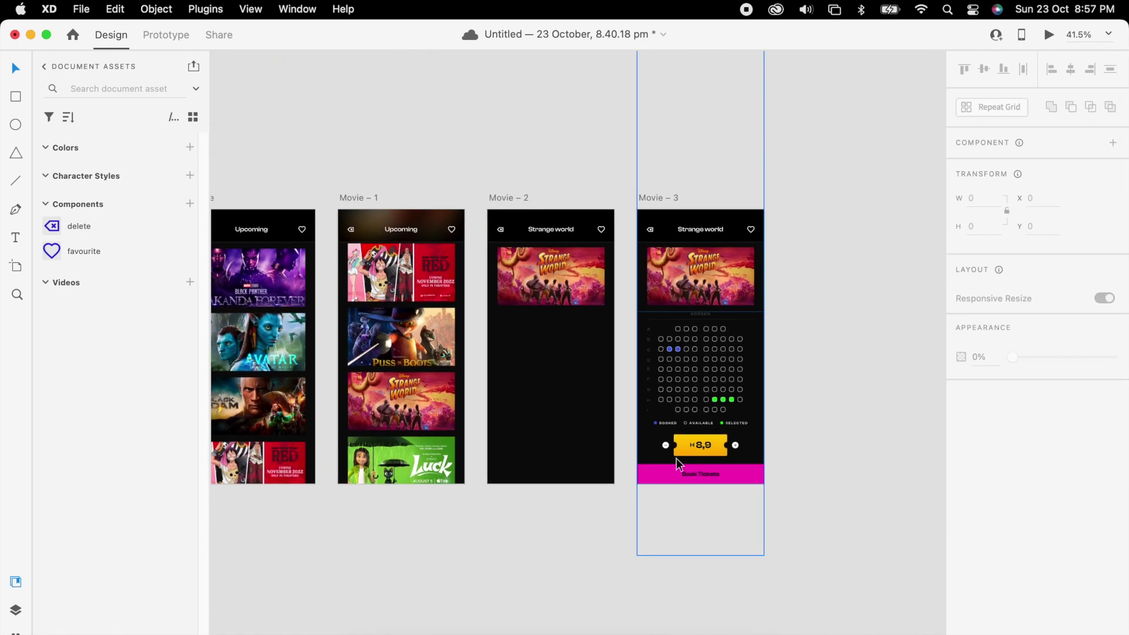
scroll(605, 388, up, 5)
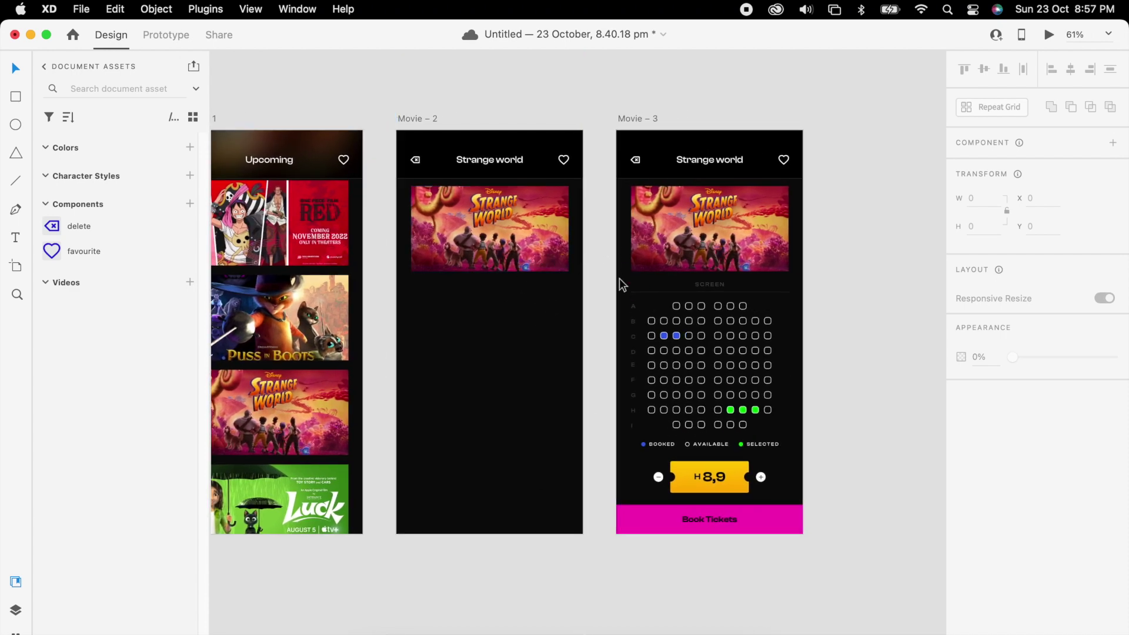
scroll(368, 410, left, 3)
double_click(365, 423)
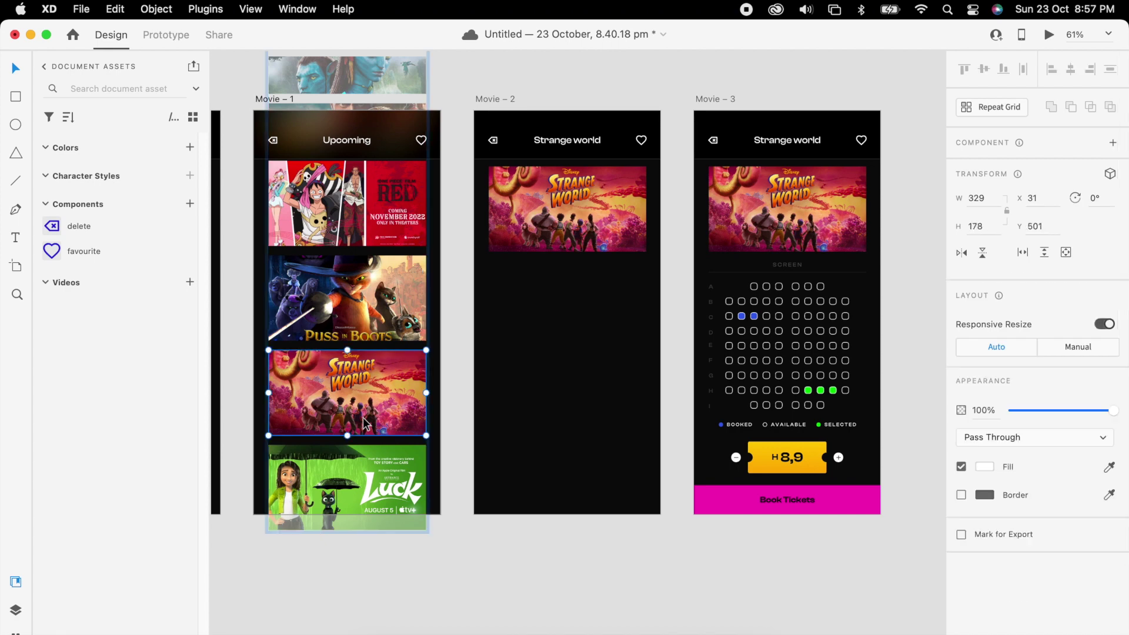
click(166, 35)
- Link a tap on the Strange World poster to Movie – 2 with Auto-Animate, Ease In-Out and duration 1
drag(425, 392, 464, 364)
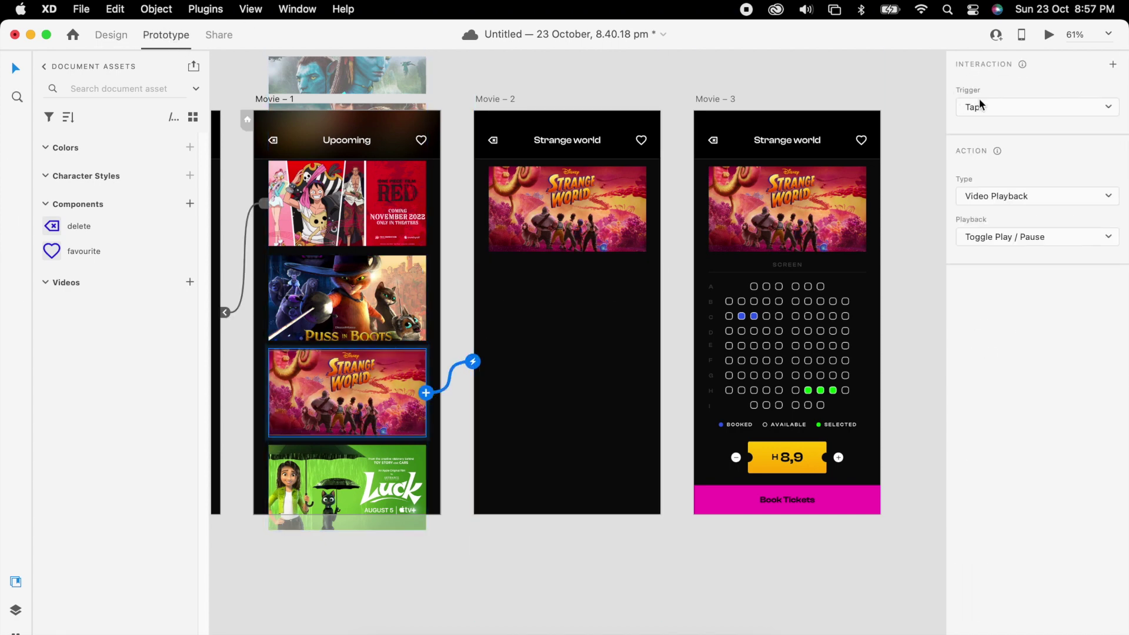
click(1025, 196)
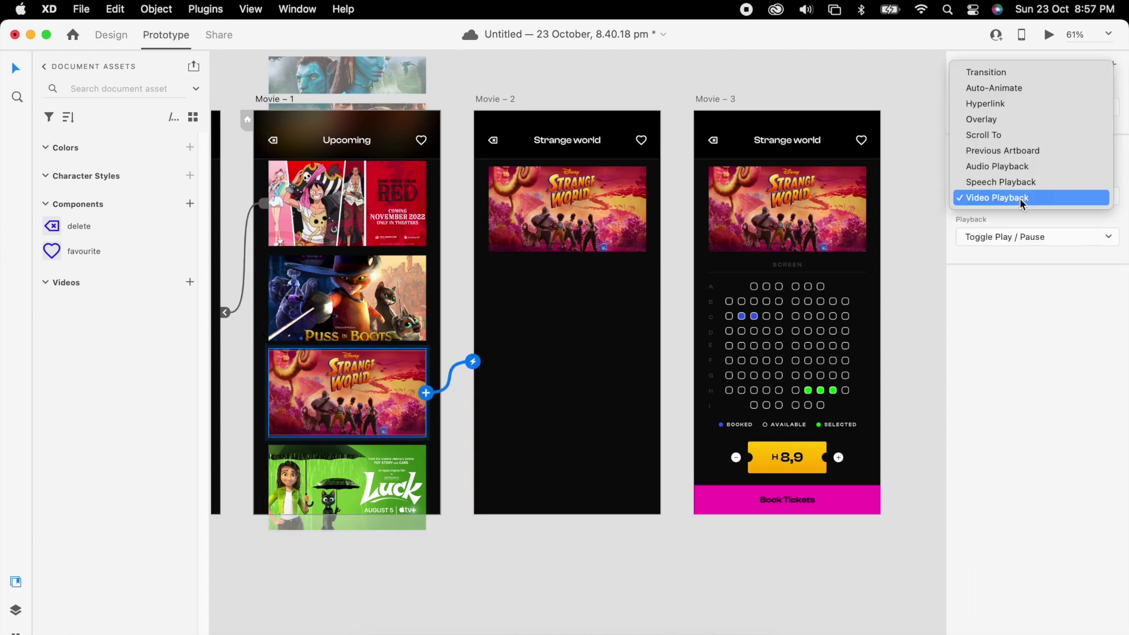
click(1023, 88)
drag(473, 362, 524, 265)
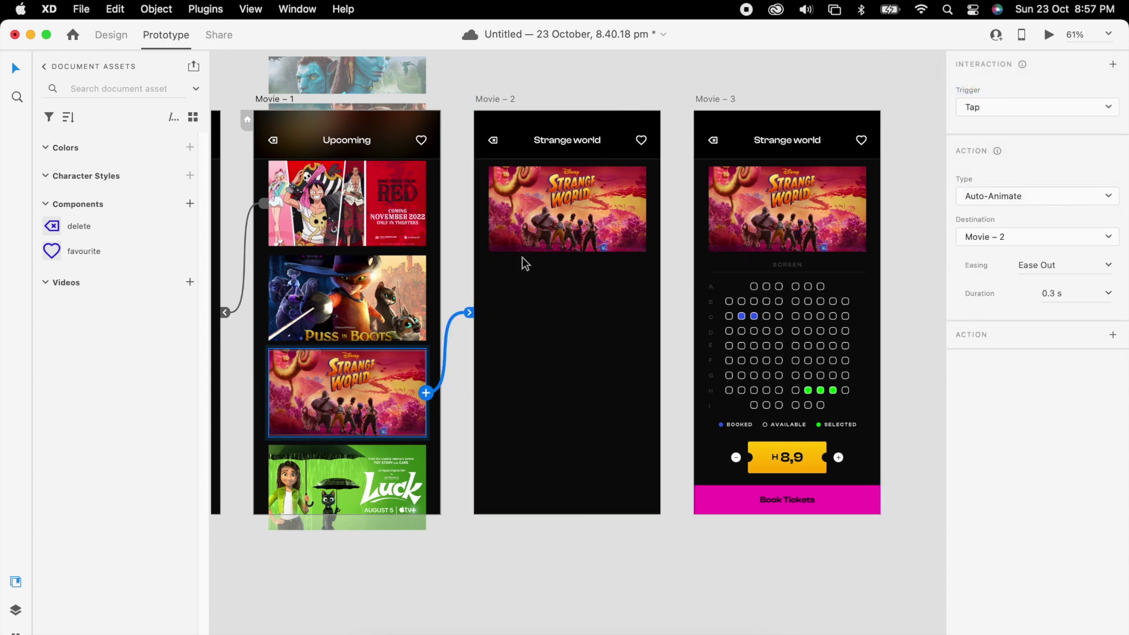
click(1109, 266)
click(1050, 321)
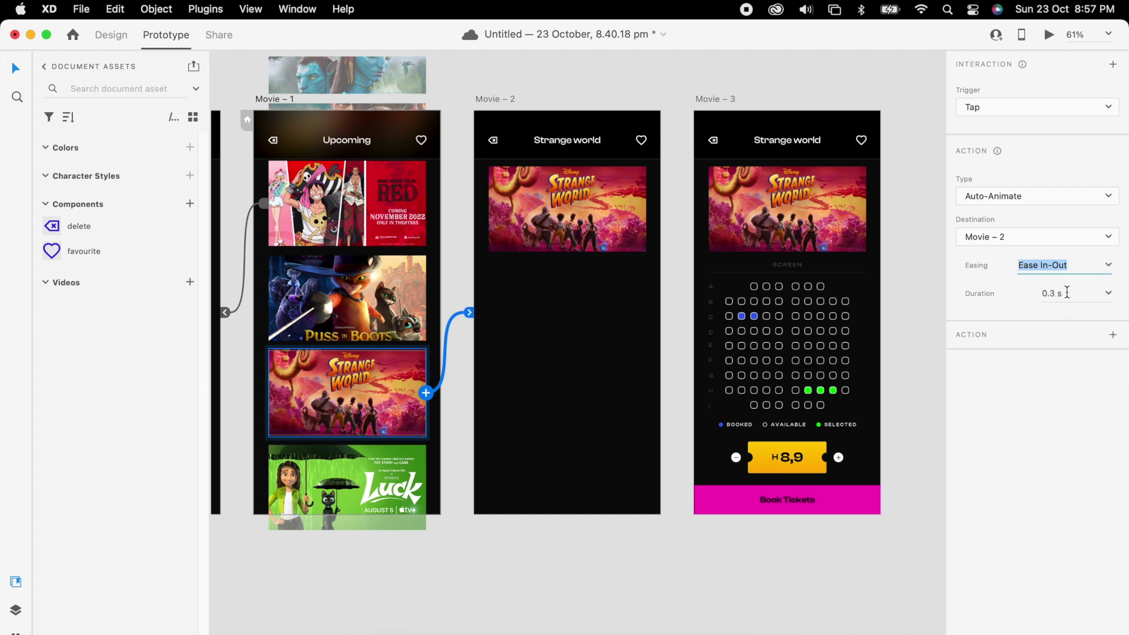
text(1.)
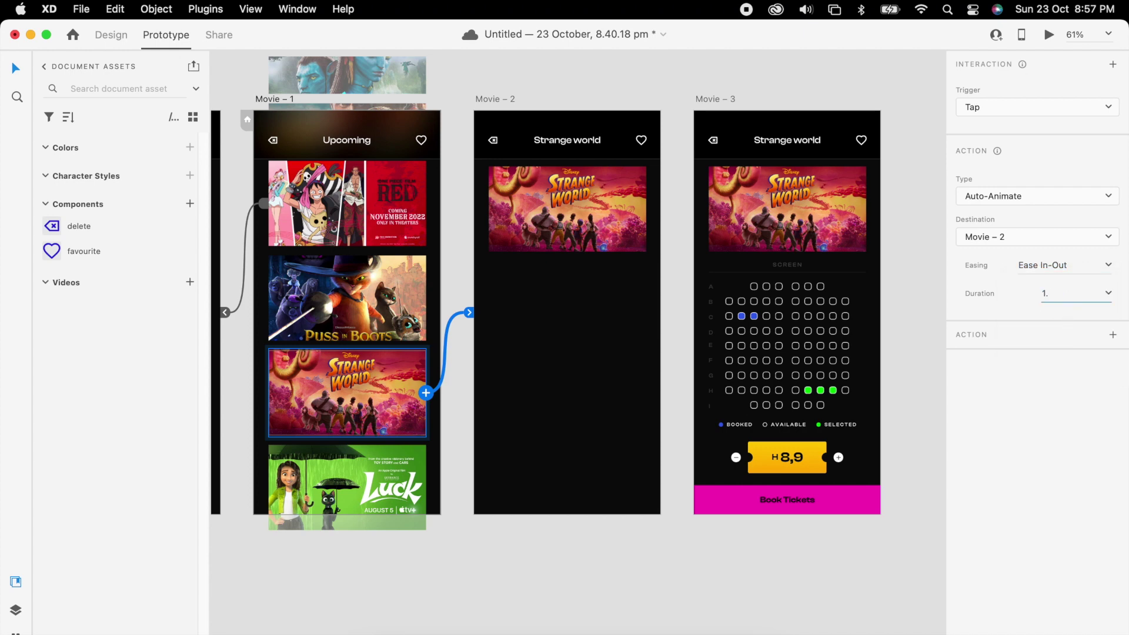
- Preview the prototype starting from Movie – 2, then return to Design mode
click(538, 344)
click(1048, 34)
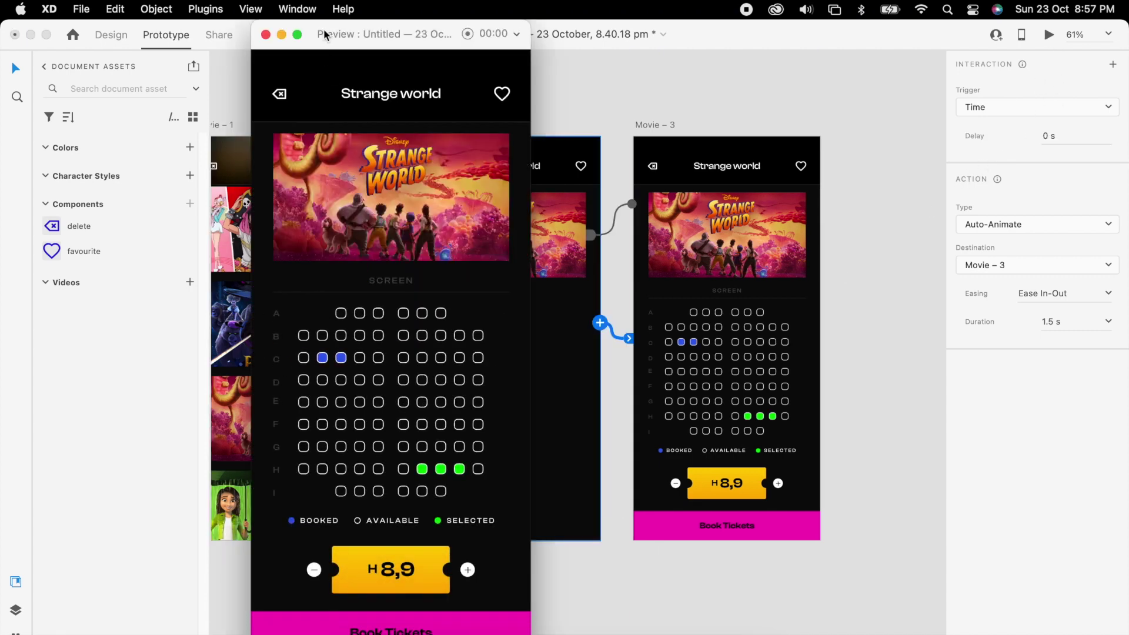
click(266, 35)
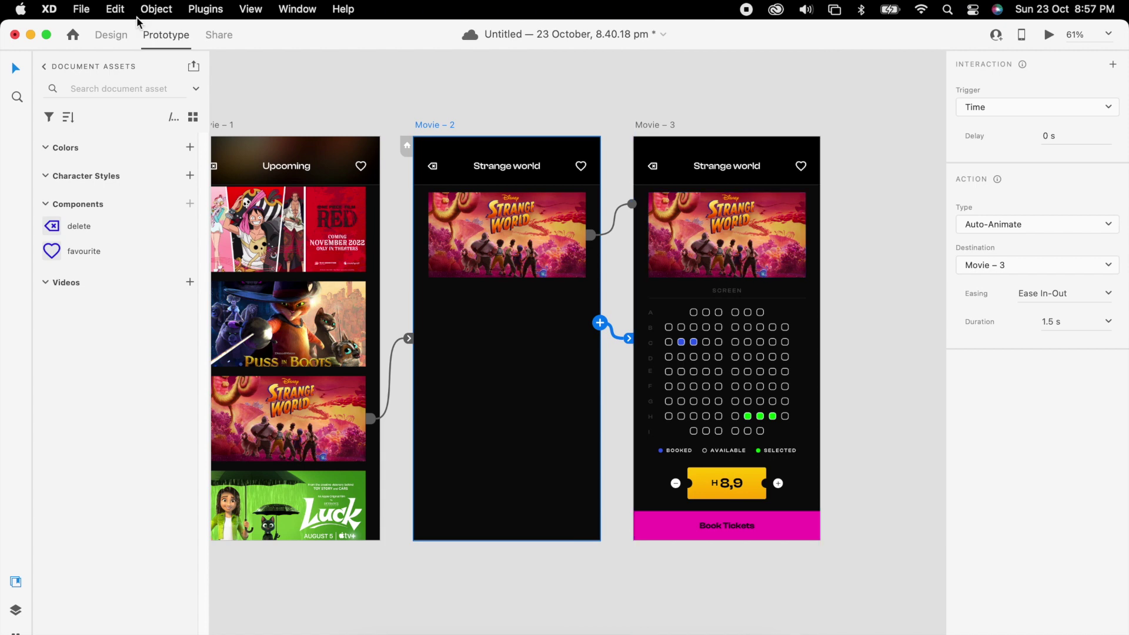
key(super+1)
- Curve the video mask's top edge downward and its bottom edge upward
scroll(764, 272, up, 5)
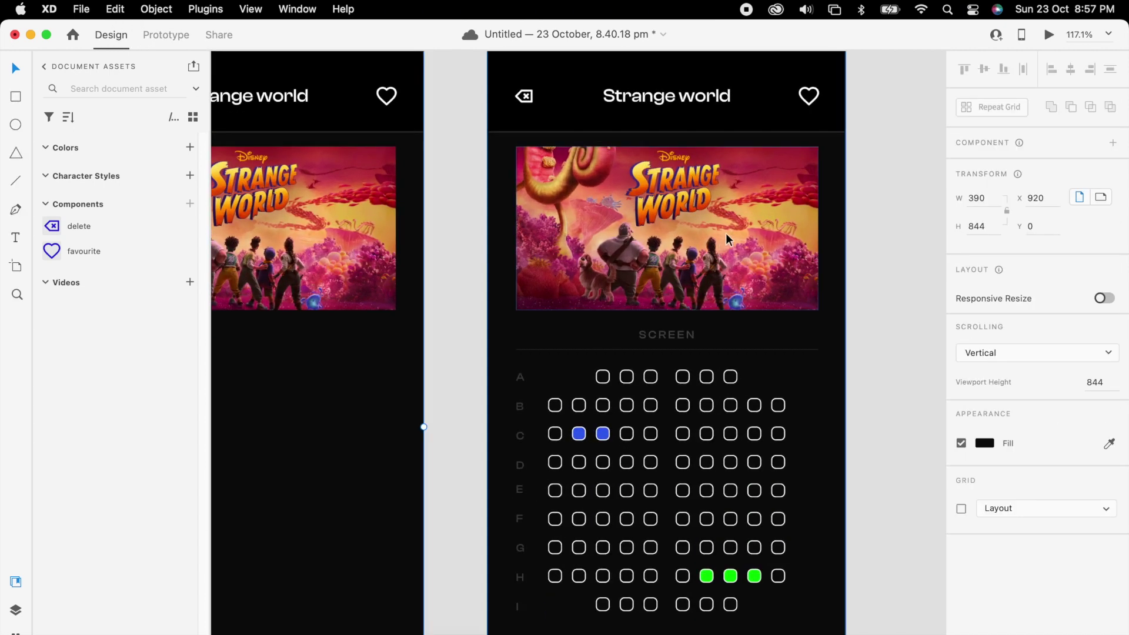
click(726, 234)
scroll(725, 234, right, 2)
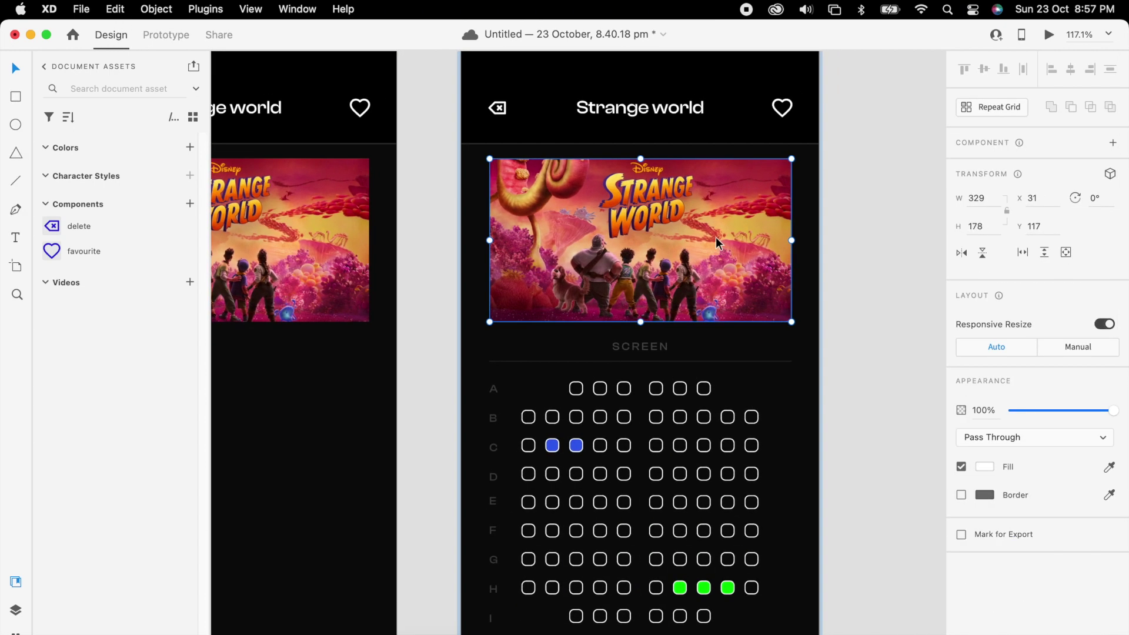
click(13, 611)
click(65, 184)
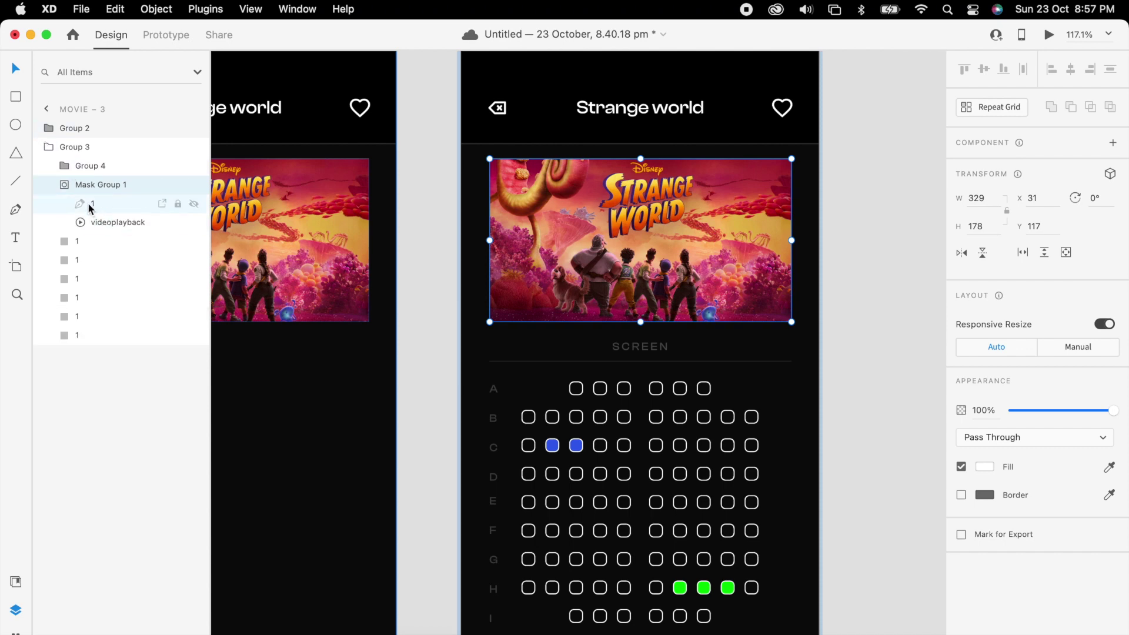
click(91, 203)
click(562, 217)
scroll(638, 165, up, 5)
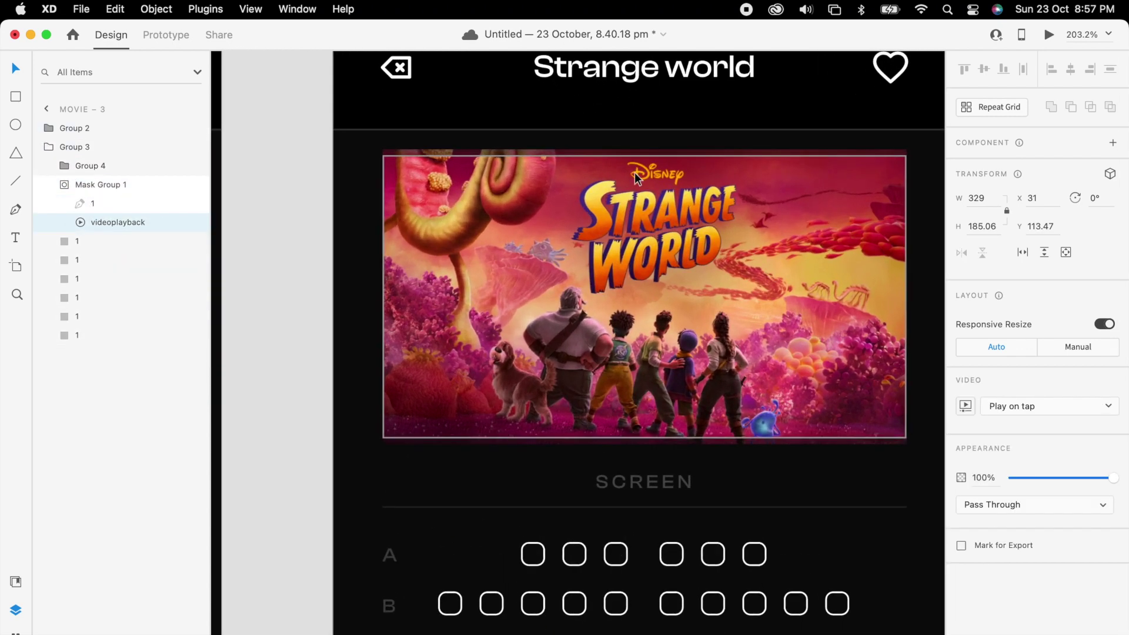
click(648, 162)
double_click(648, 162)
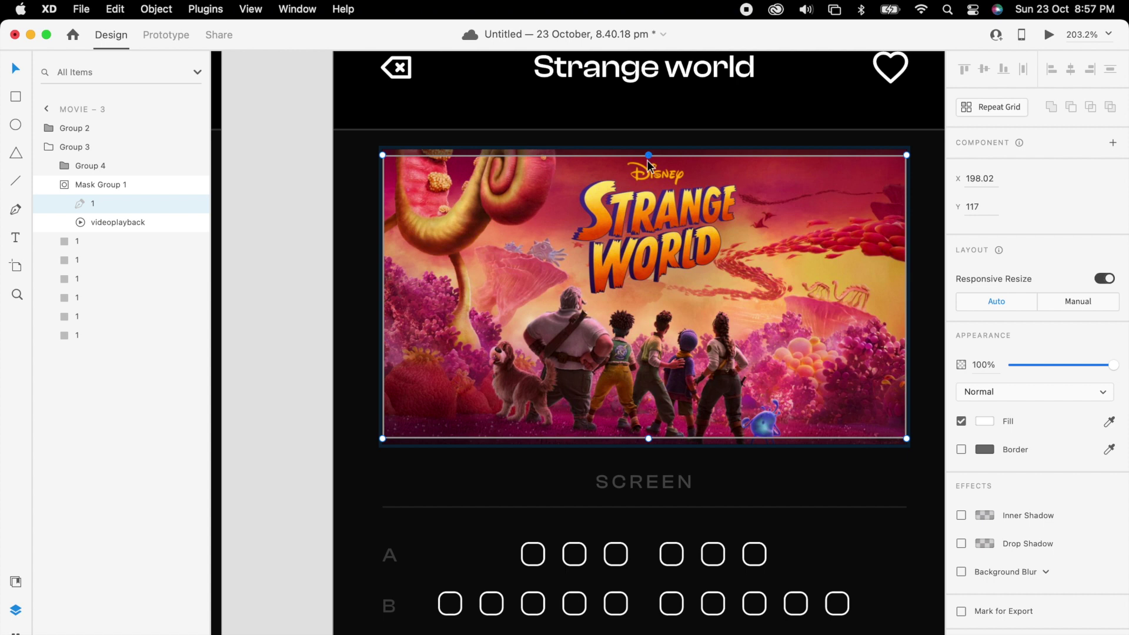
drag(648, 157, 649, 172)
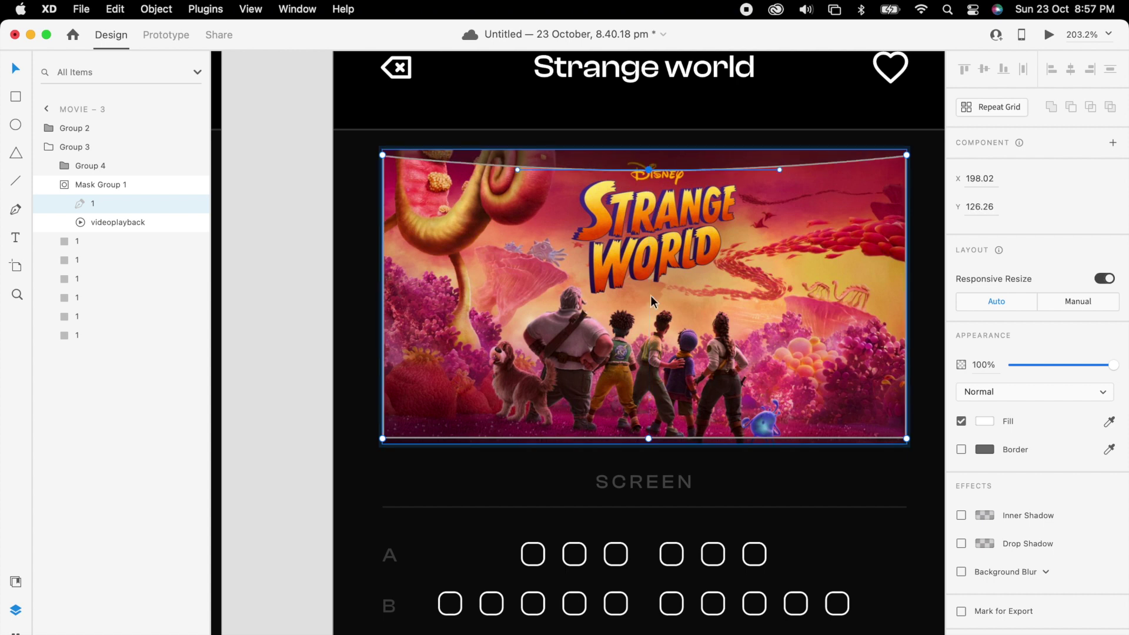
drag(649, 438, 652, 421)
key(Escape)
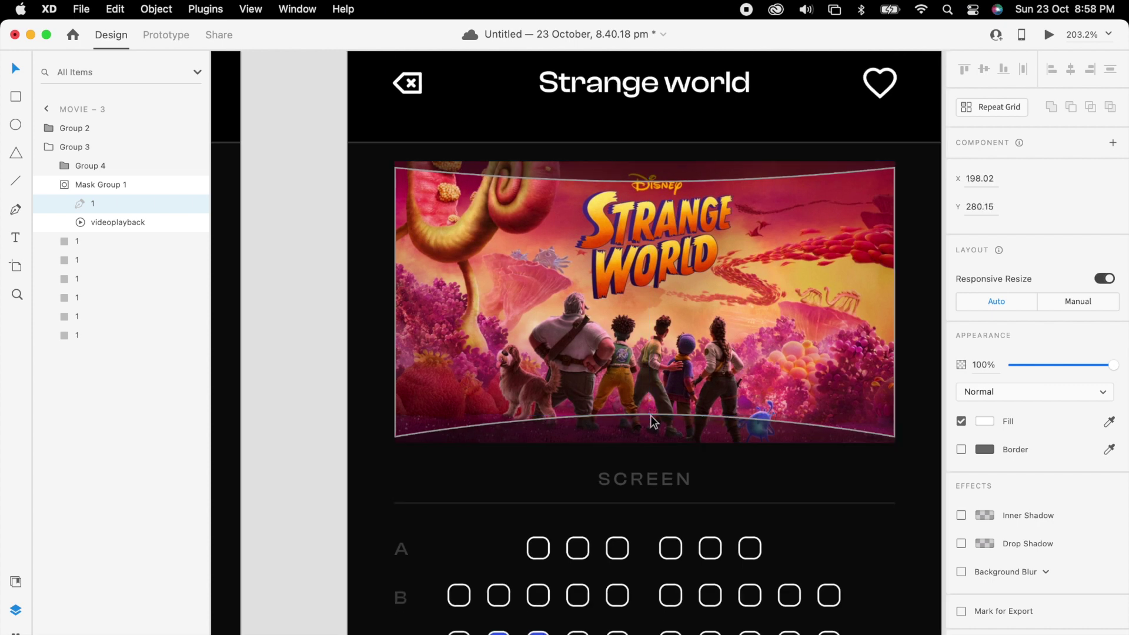
- Select the videoplayback layer in Movie – 3's masked group and open its Video settings
key(super+minus)
click(869, 311)
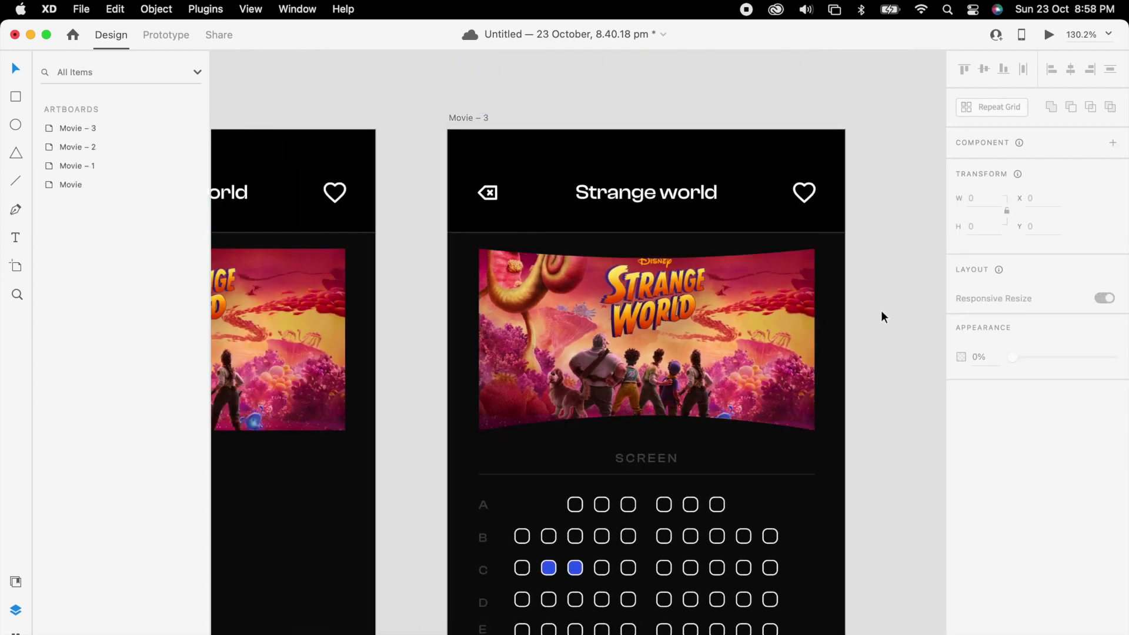
key(super+minus)
scroll(721, 291, right, 2)
click(702, 289)
double_click(701, 288)
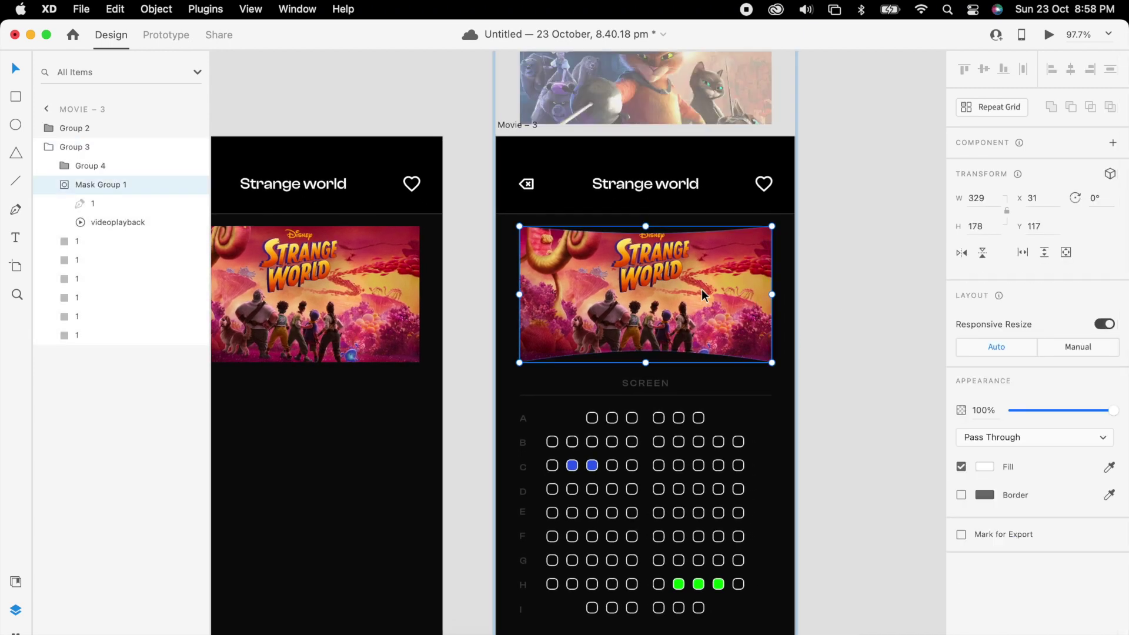
click(701, 288)
click(701, 288)
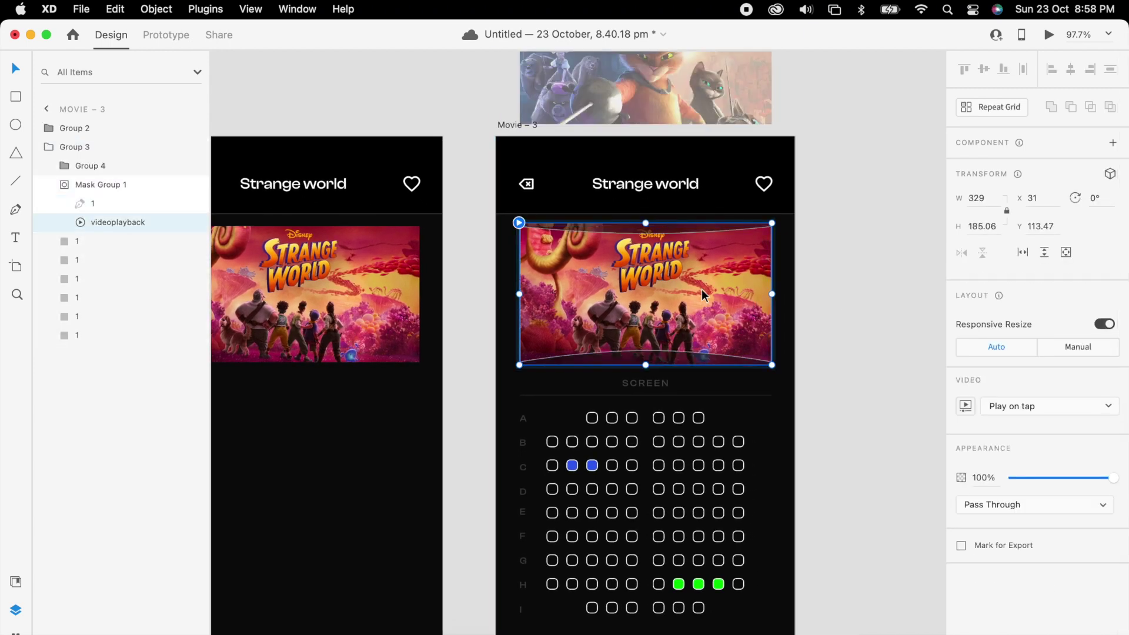
click(966, 404)
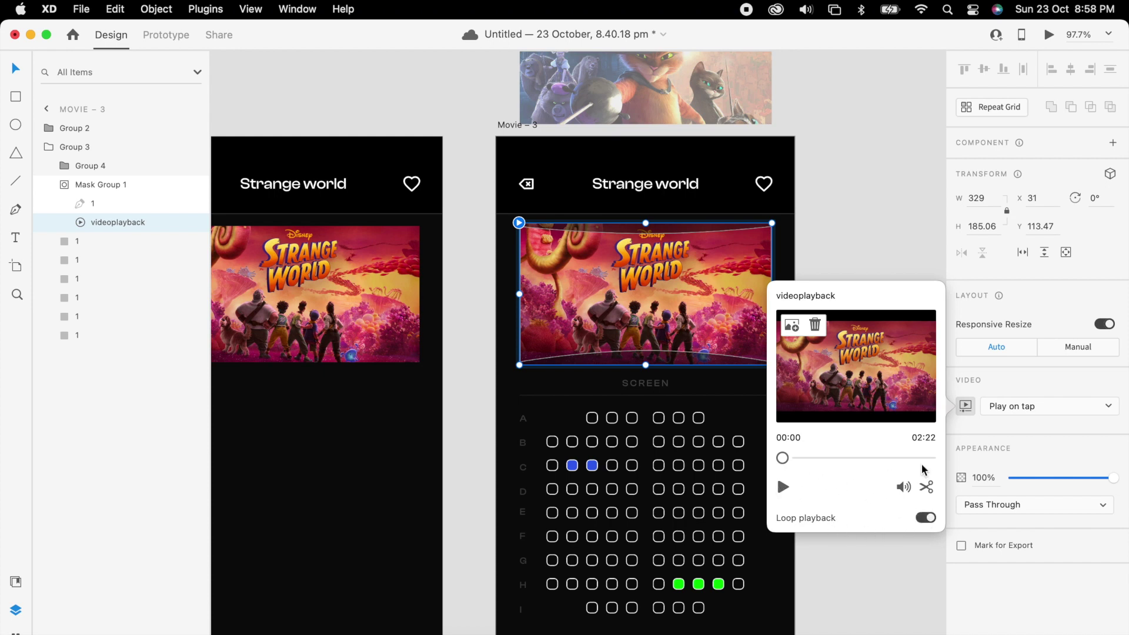
- Set the Strange World video to play automatically
click(1024, 407)
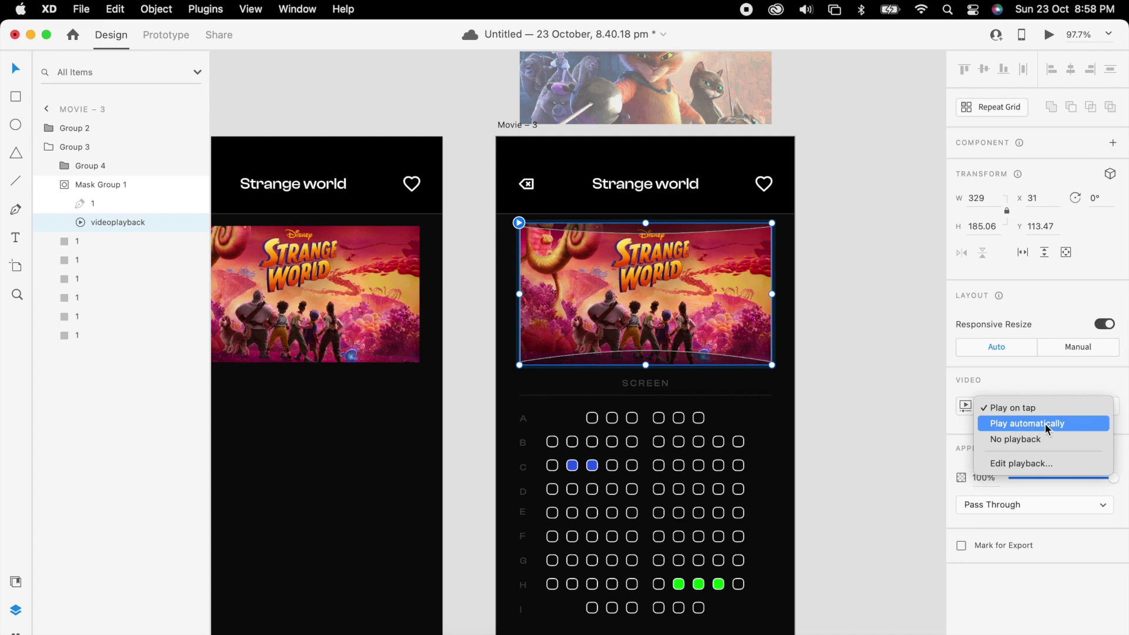
click(1028, 423)
click(854, 391)
scroll(855, 390, down, 5)
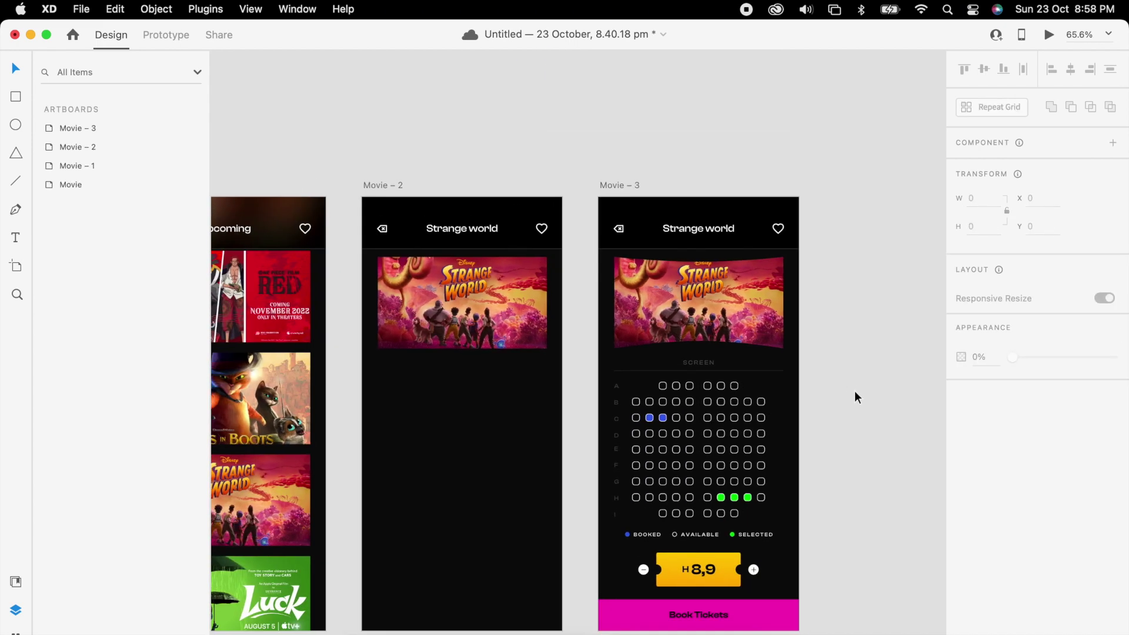
scroll(734, 291, up, 3)
- Tilt the Strange World video image back -70° on the X axis using 3D transforms
double_click(734, 292)
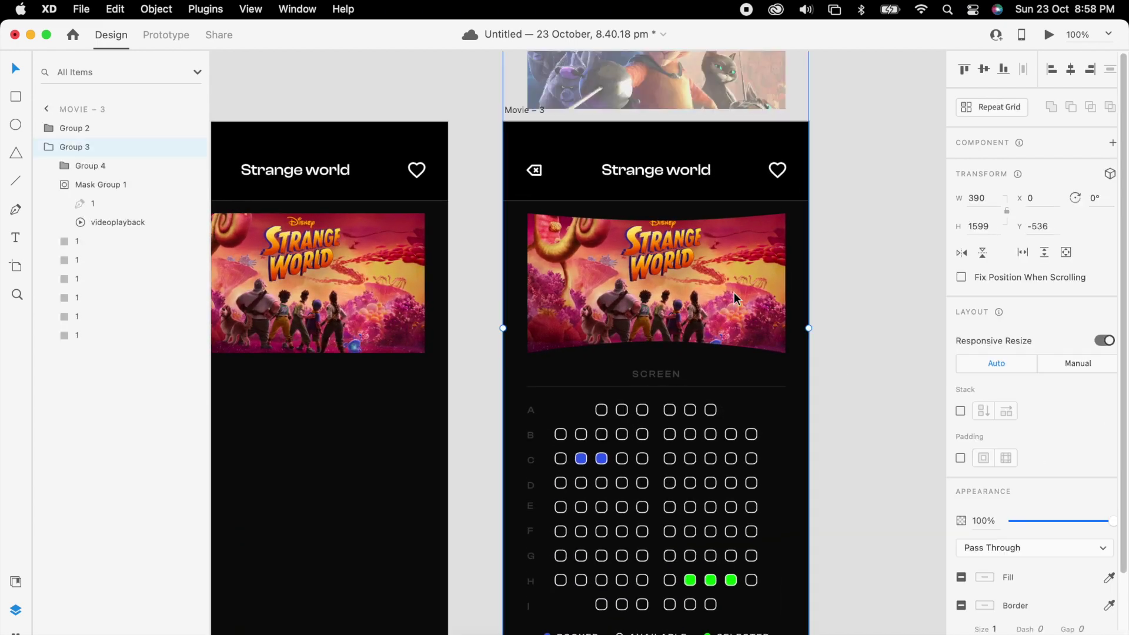
click(1109, 174)
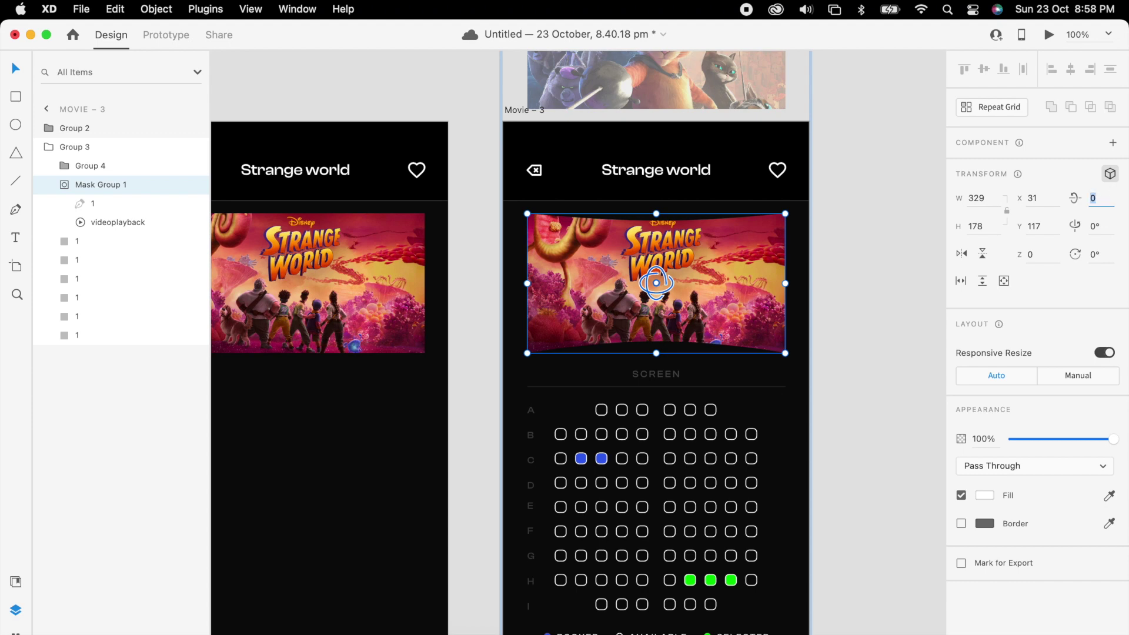
key(Return)
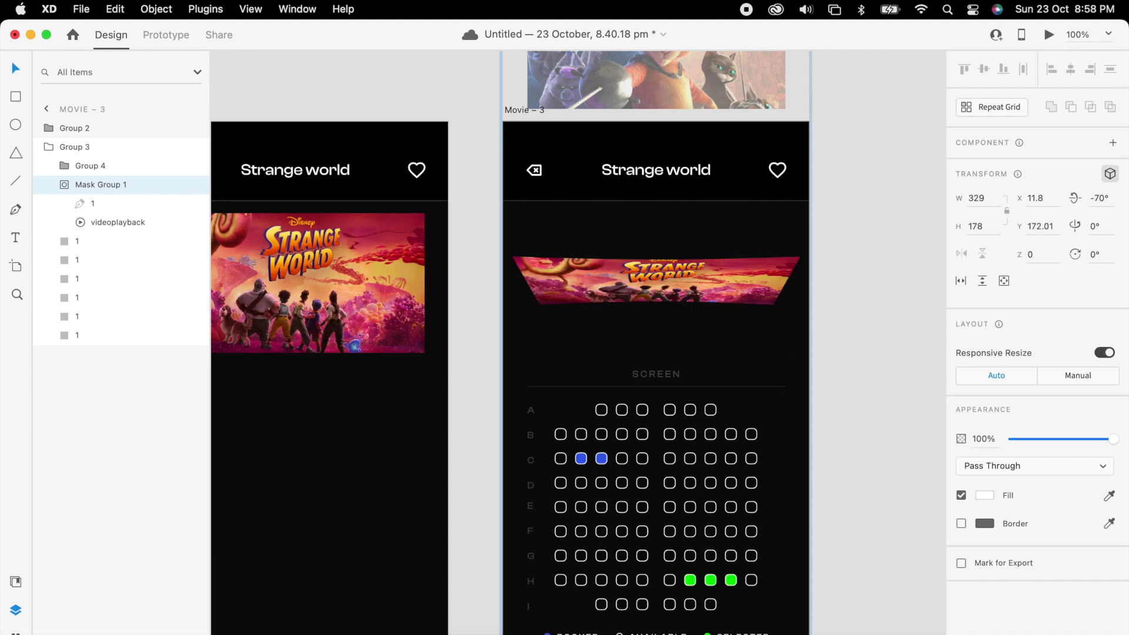
click(850, 283)
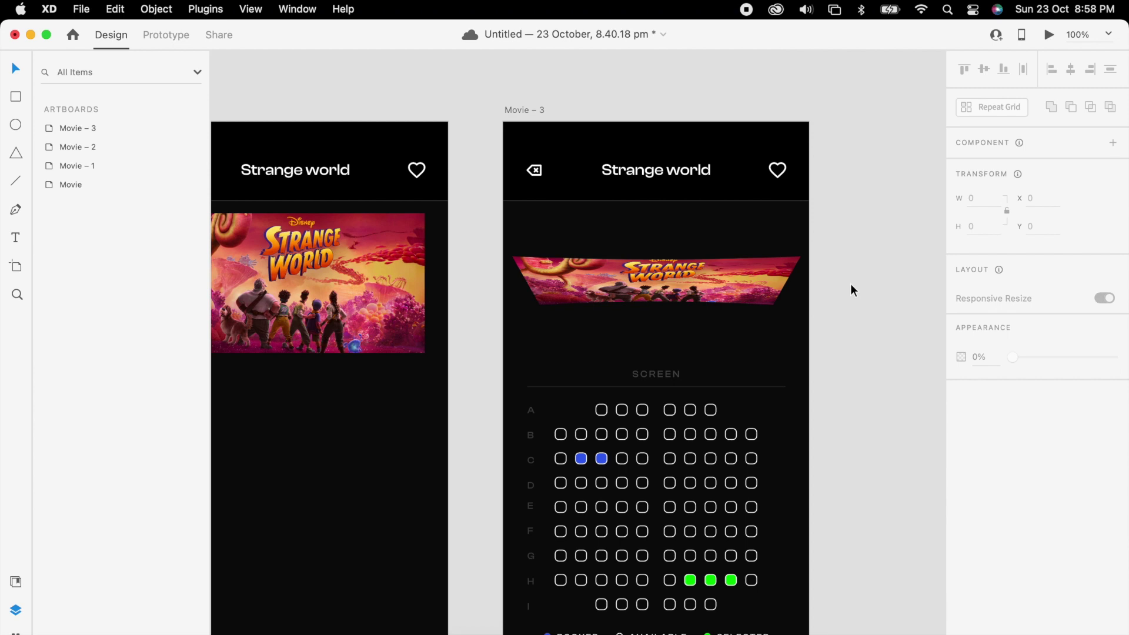
scroll(850, 283, up, 3)
click(741, 293)
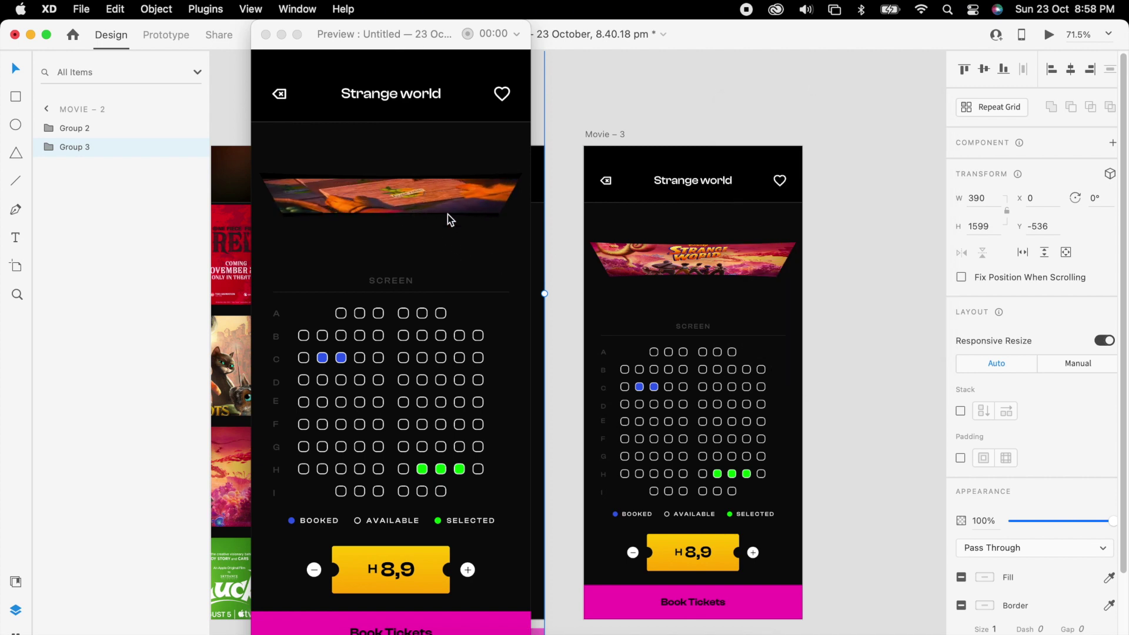
key(super+w)
click(829, 294)
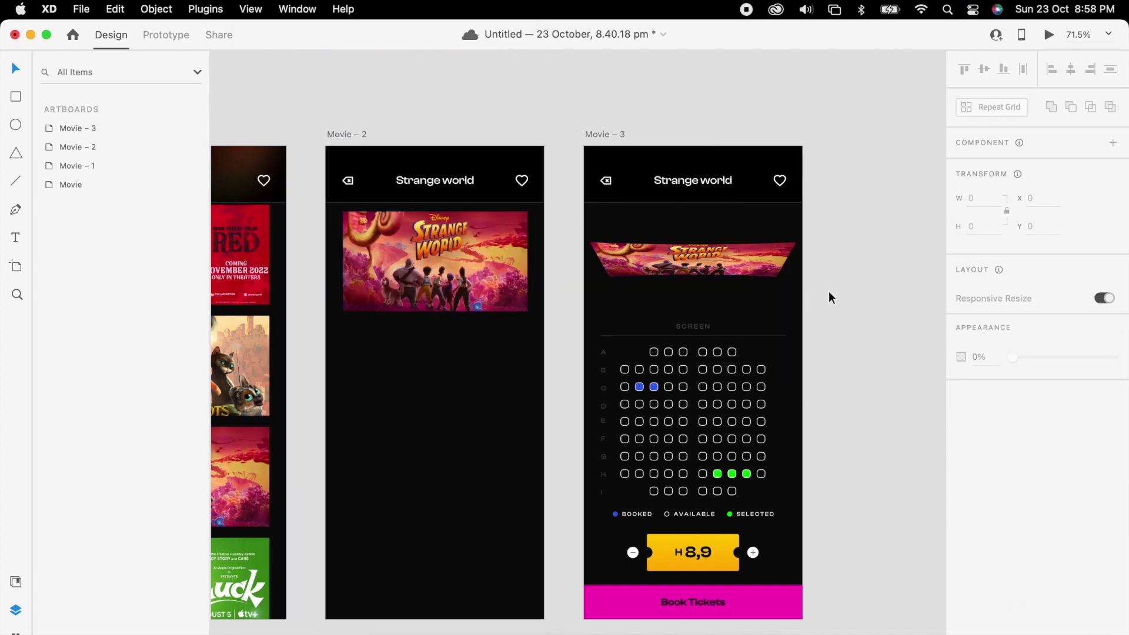
scroll(695, 288, up, 5)
scroll(695, 288, up, 1)
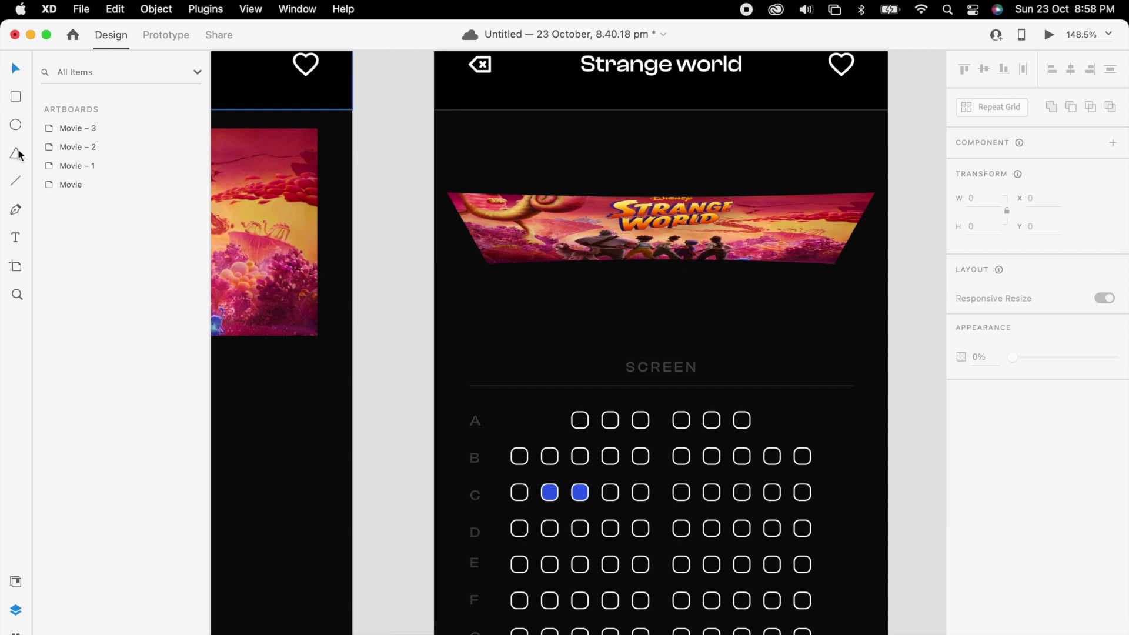
- Draw a curved glow shape with the Pen tool along the screen's lower edge
key(p)
scroll(623, 330, right, 3)
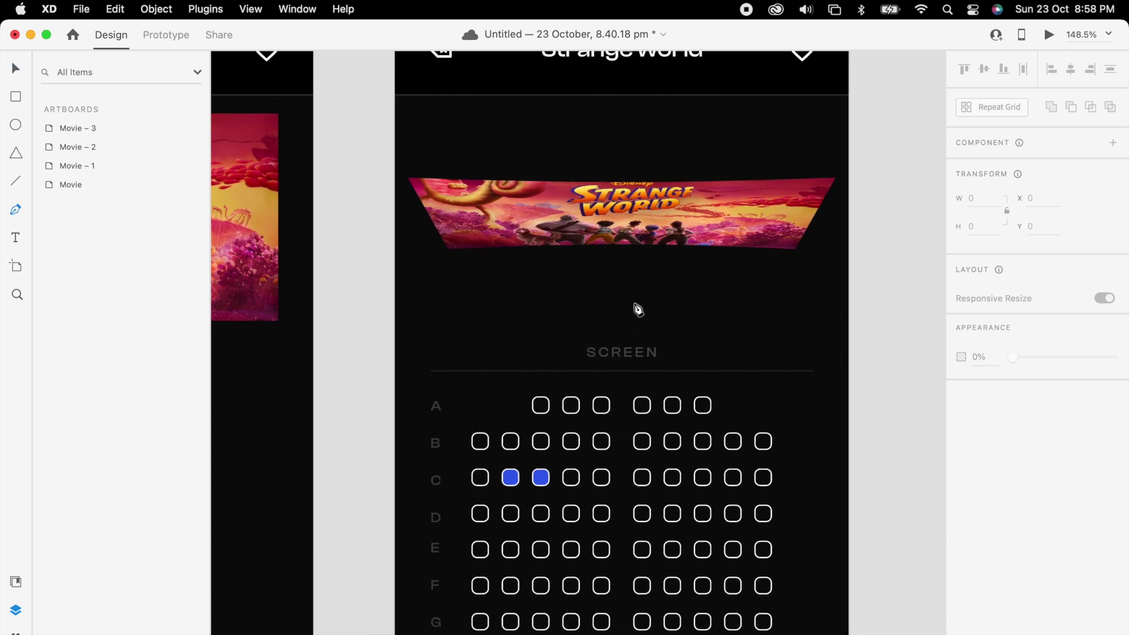
click(448, 251)
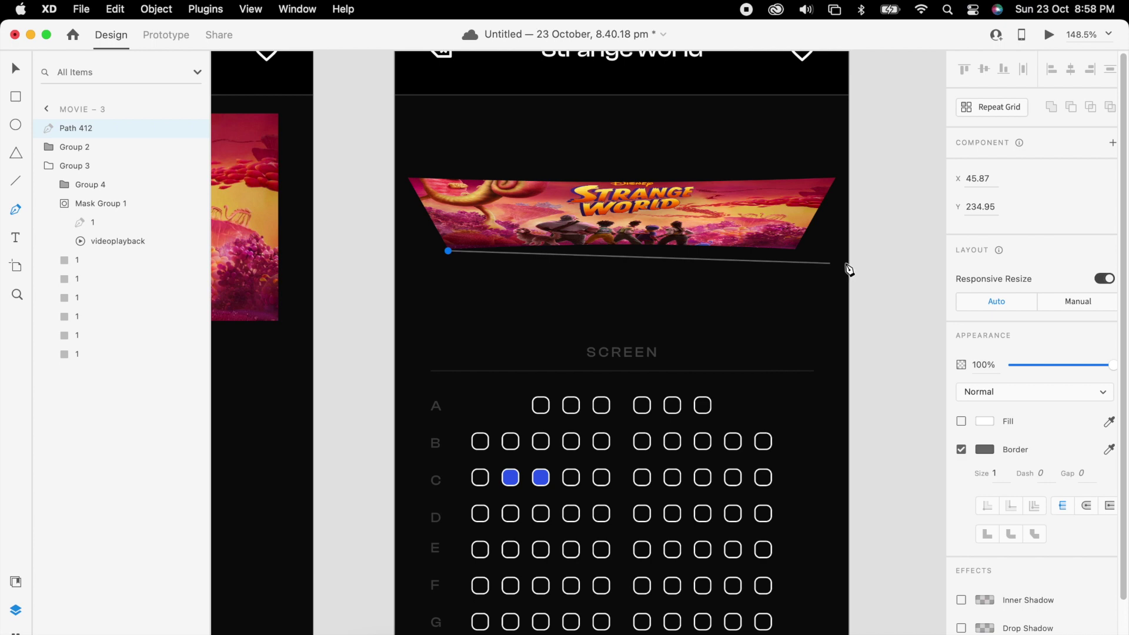
mouse_move(793, 251)
mouse_down()
mouse_move(824, 267)
mouse_move(803, 264)
mouse_up()
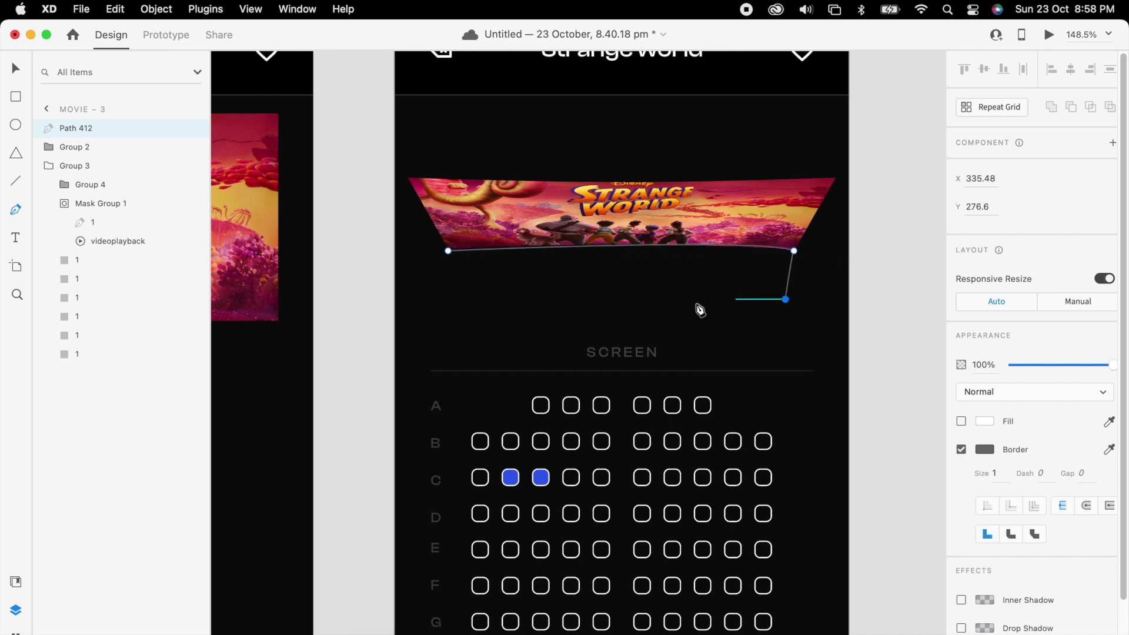
click(448, 251)
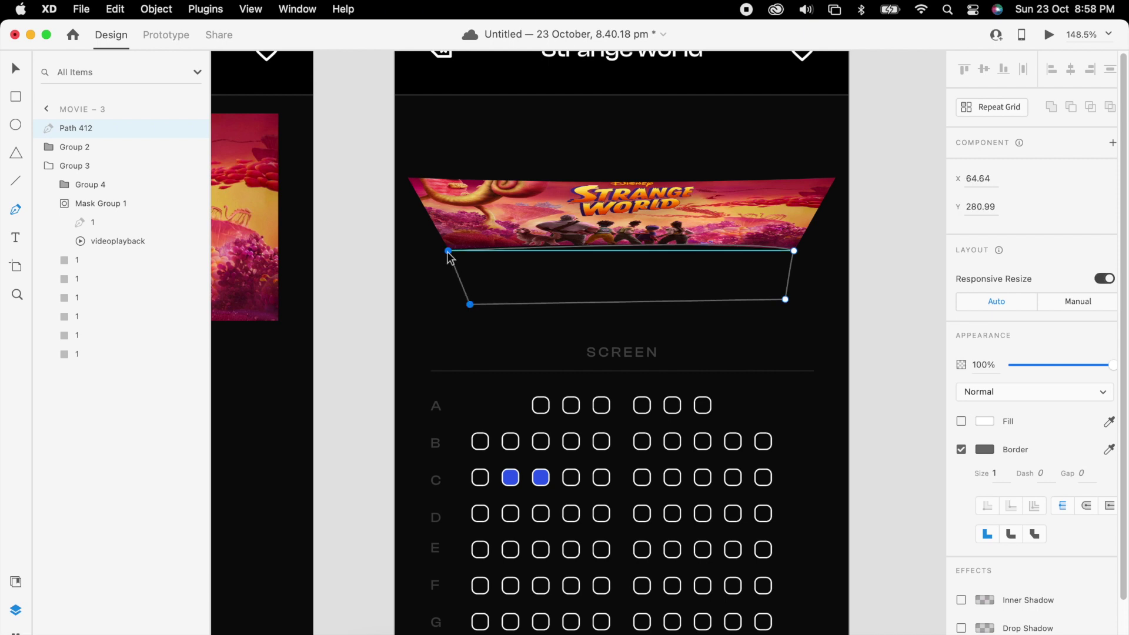
- Remove the glow's border and fill it with a white linear gradient fading from 13% to 0% opacity
click(960, 449)
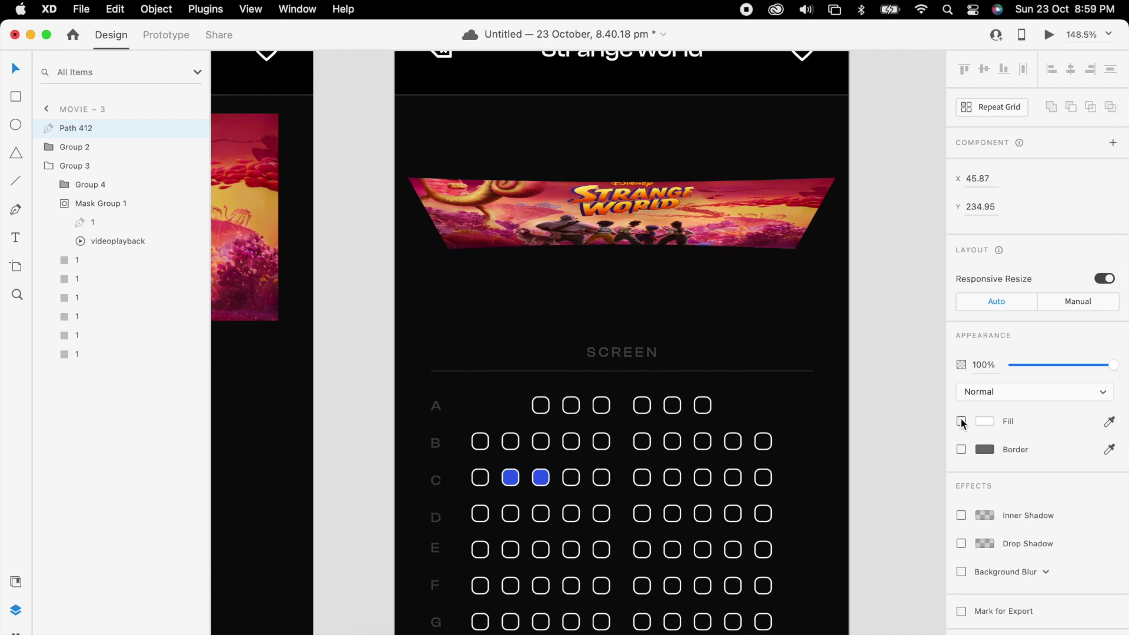
click(961, 421)
click(984, 421)
click(823, 325)
click(834, 343)
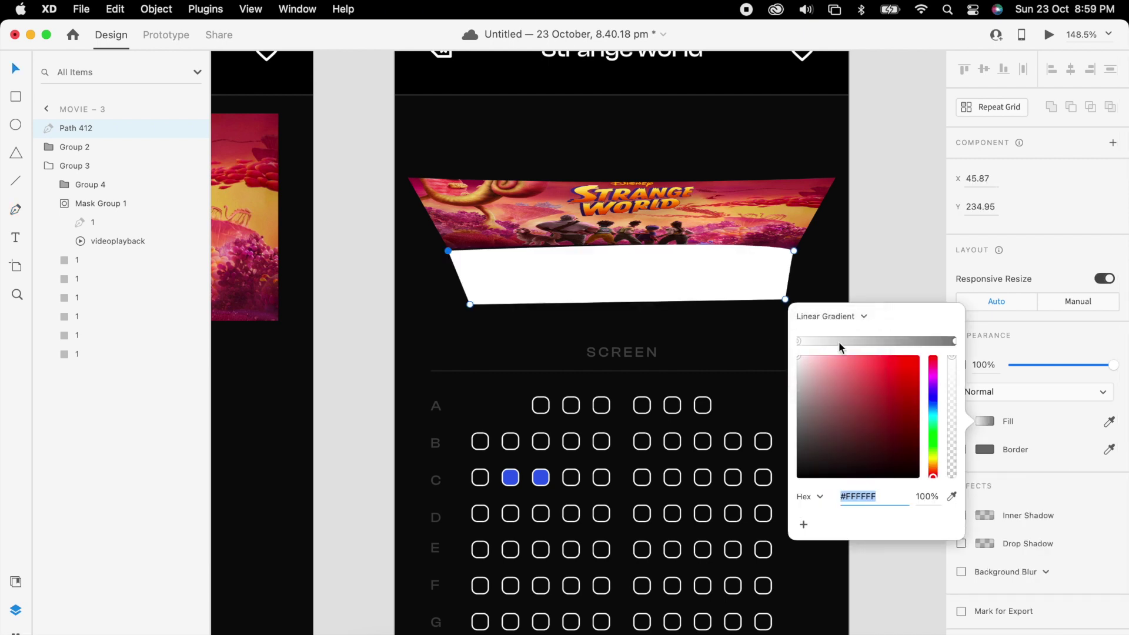
click(621, 304)
drag(827, 431, 733, 376)
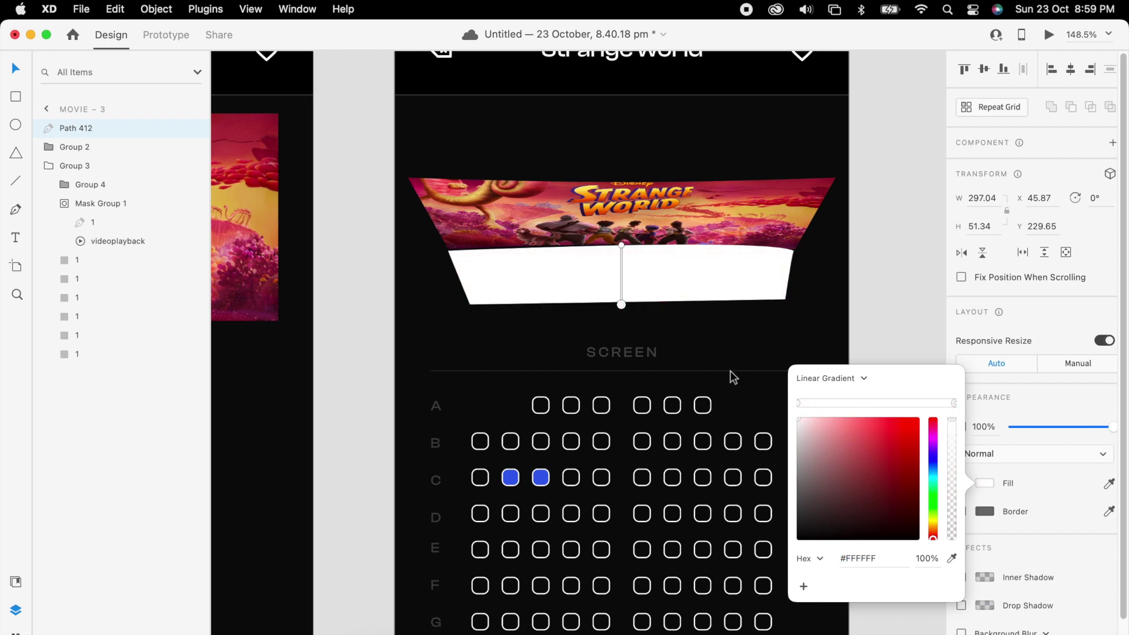
drag(956, 429, 943, 569)
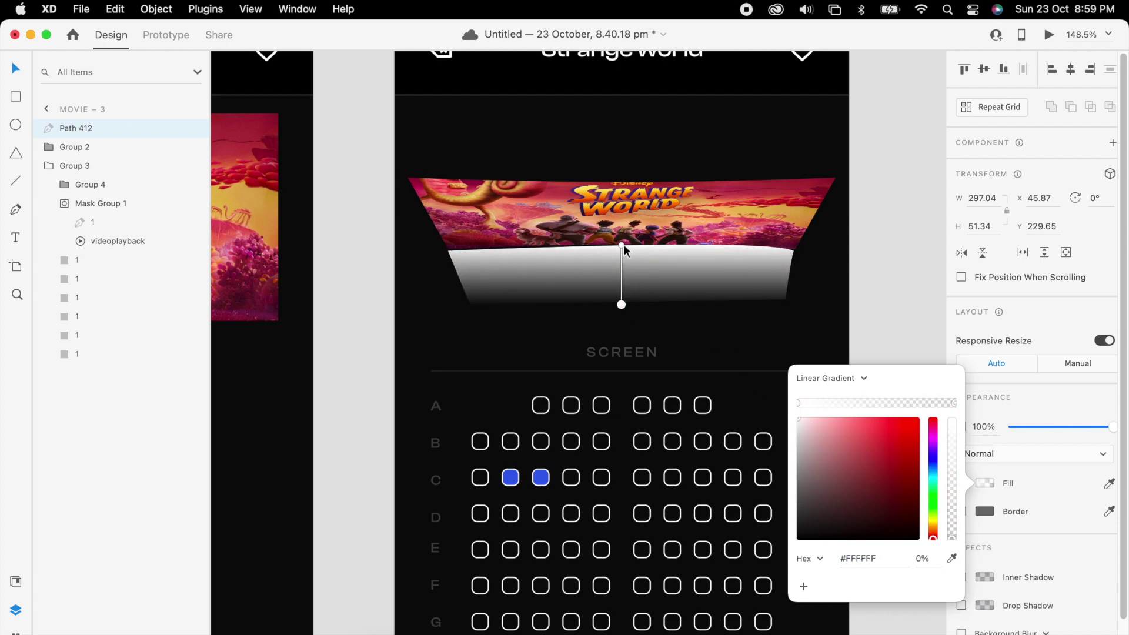
drag(953, 427, 943, 523)
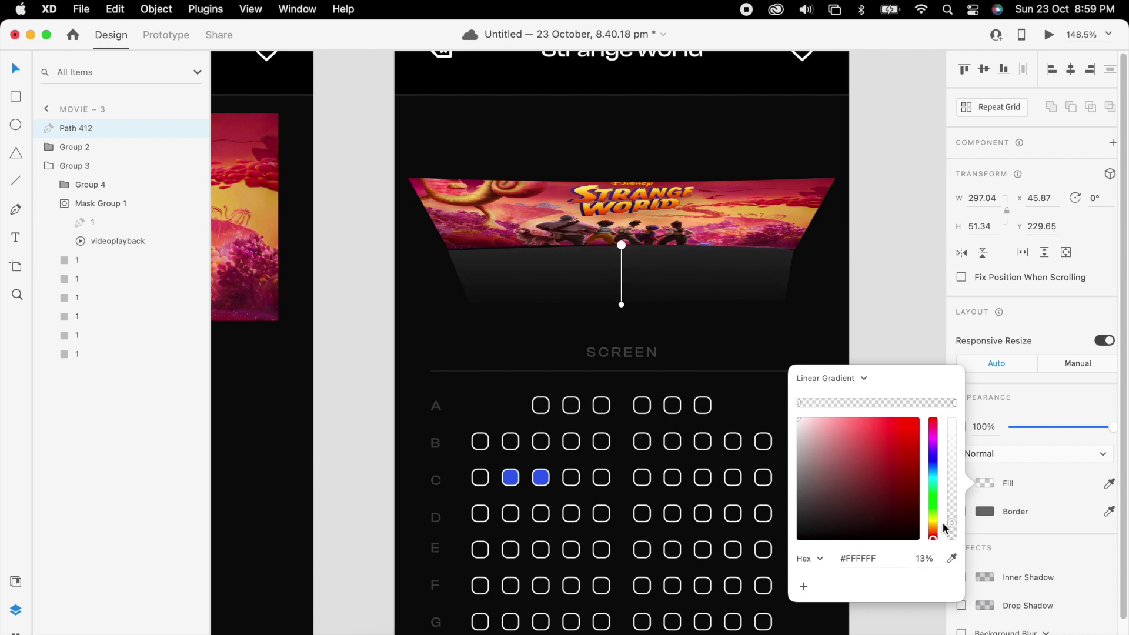
click(882, 259)
- Center the glow under the screen, send it to the back, and shorten it from the bottom
scroll(642, 276, up, 5)
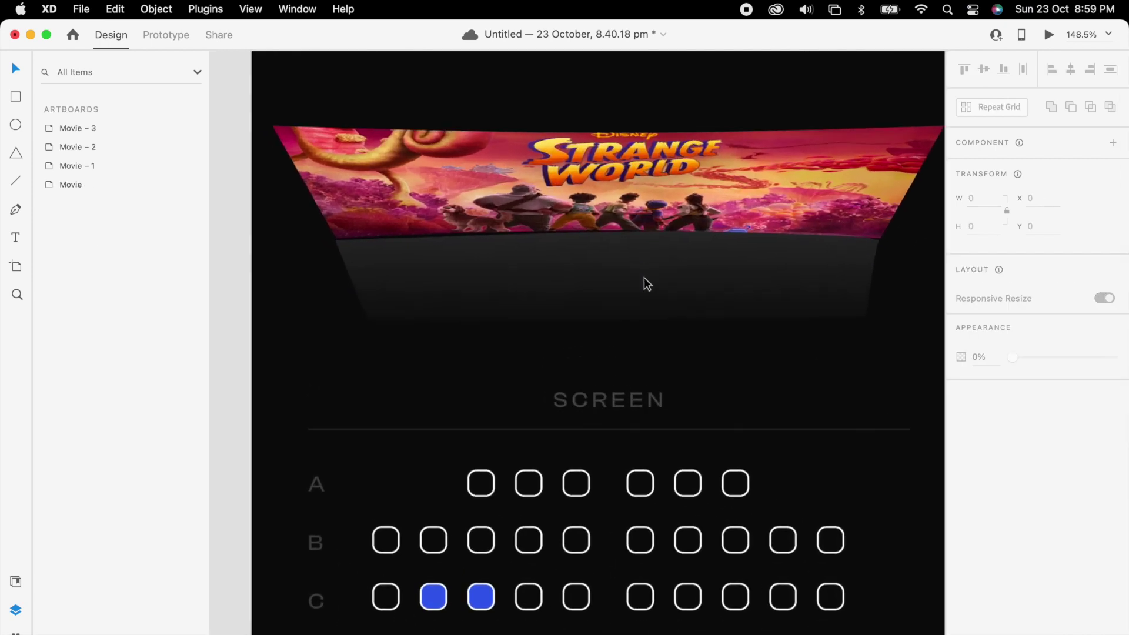
click(617, 285)
drag(617, 285, 613, 280)
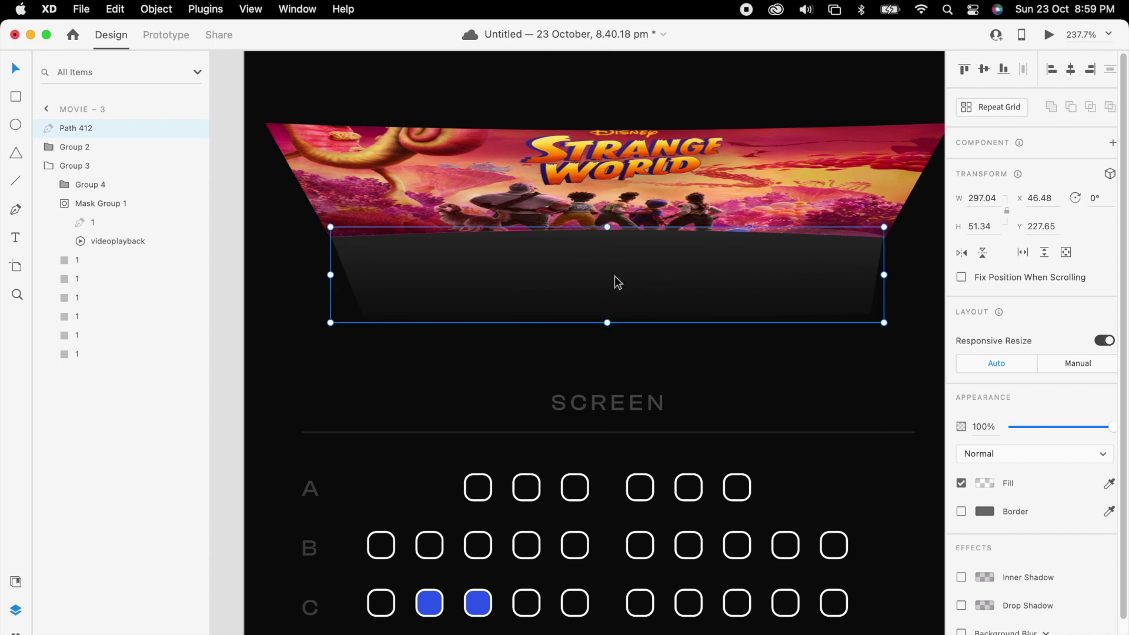
right_click(615, 274)
click(699, 587)
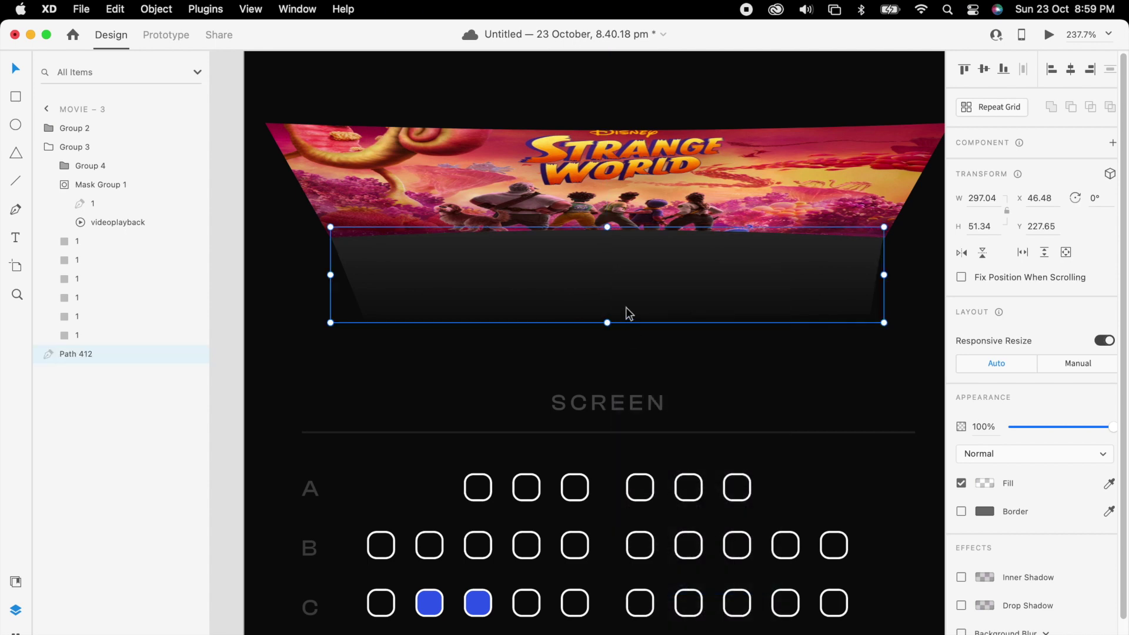
click(689, 353)
click(643, 304)
drag(608, 229, 607, 219)
key(super+z)
drag(605, 322, 604, 320)
- Make the gradient's bottom stop fully transparent and raise the top stop to about 18% opacity
click(984, 484)
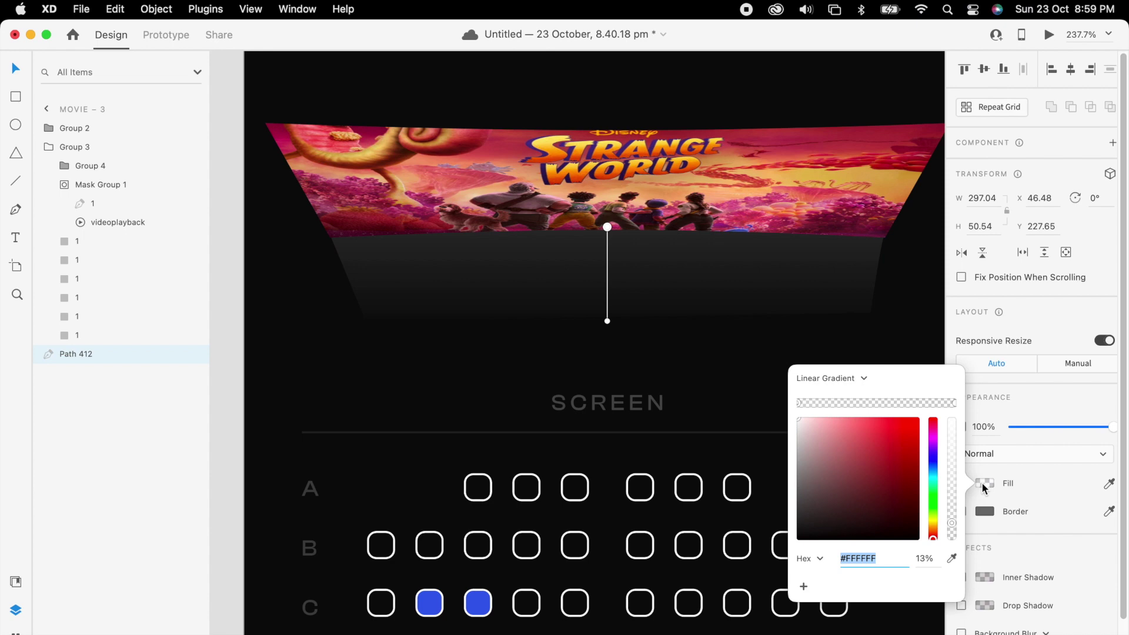
drag(606, 320, 605, 314)
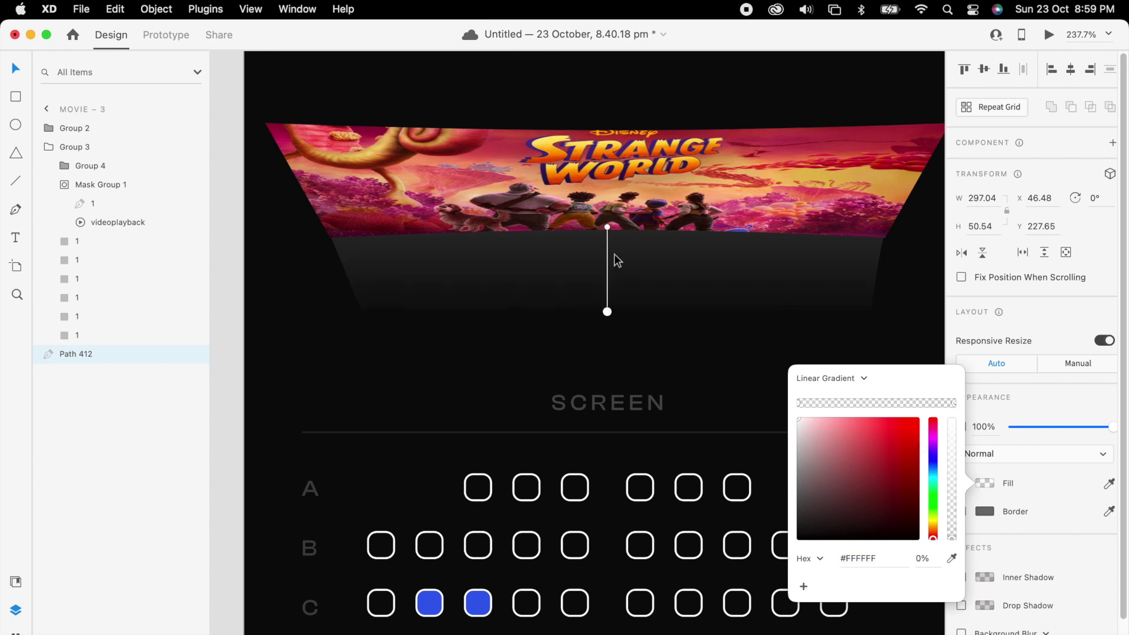
click(607, 227)
drag(953, 522, 953, 520)
click(723, 345)
scroll(733, 350, down, 5)
click(871, 355)
scroll(676, 334, right, 2)
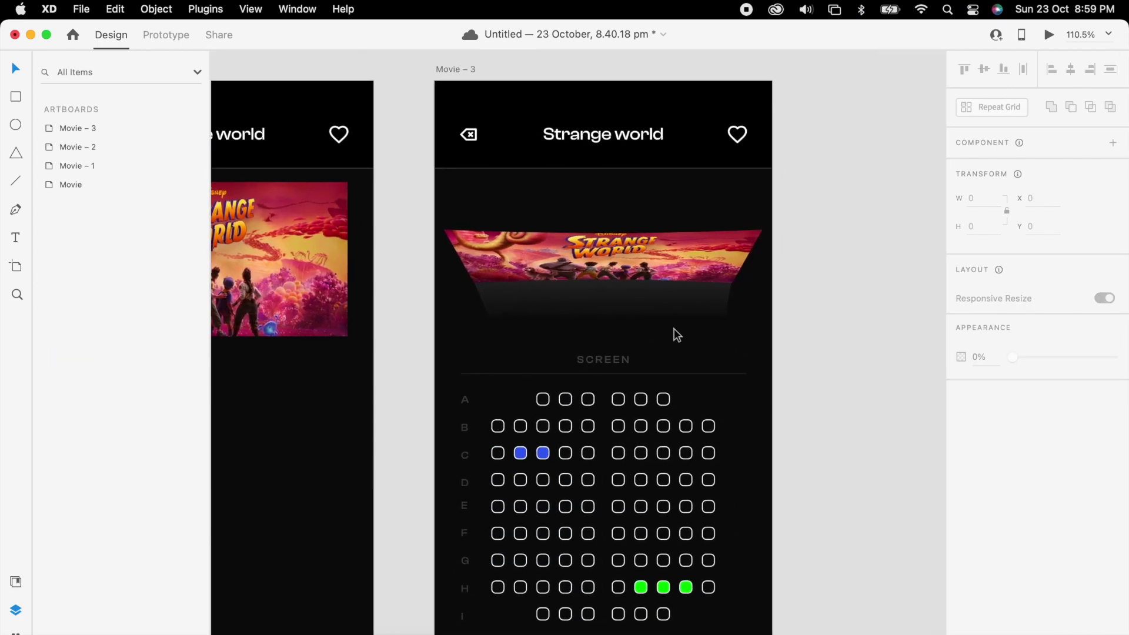
scroll(676, 334, up, 2)
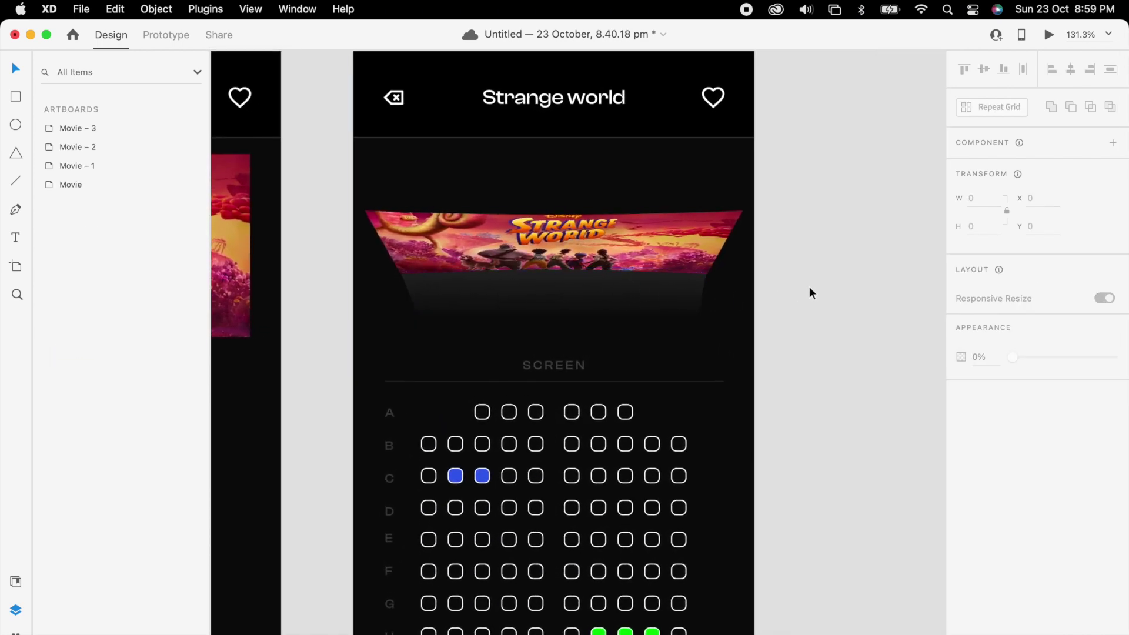
scroll(809, 292, down, 5)
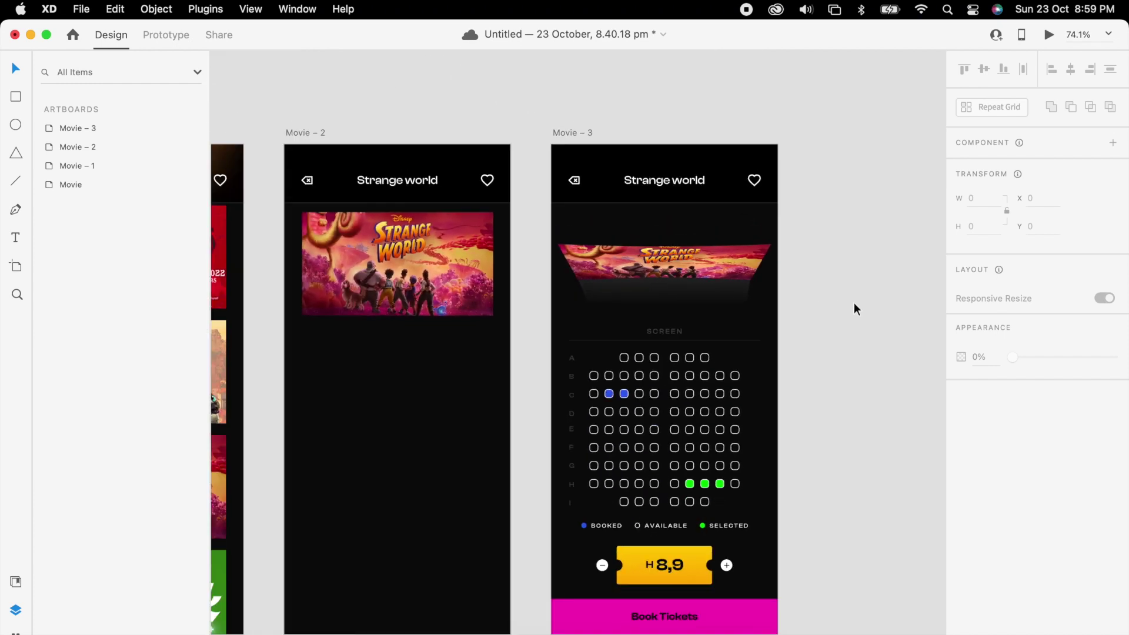
scroll(855, 308, left, 1)
click(465, 297)
click(1049, 34)
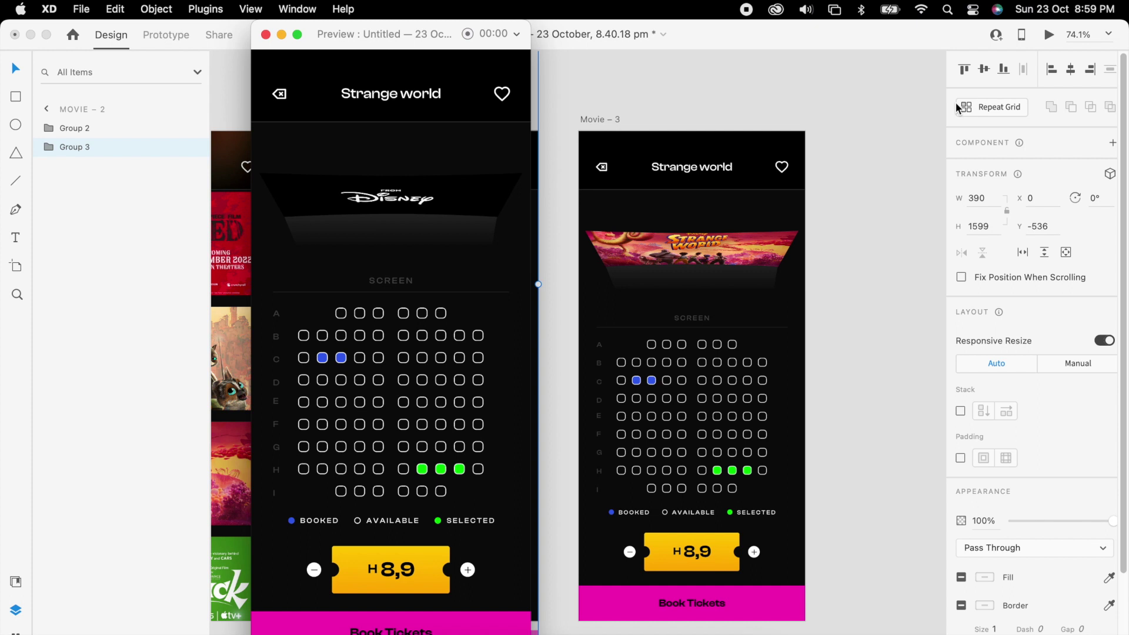
click(958, 107)
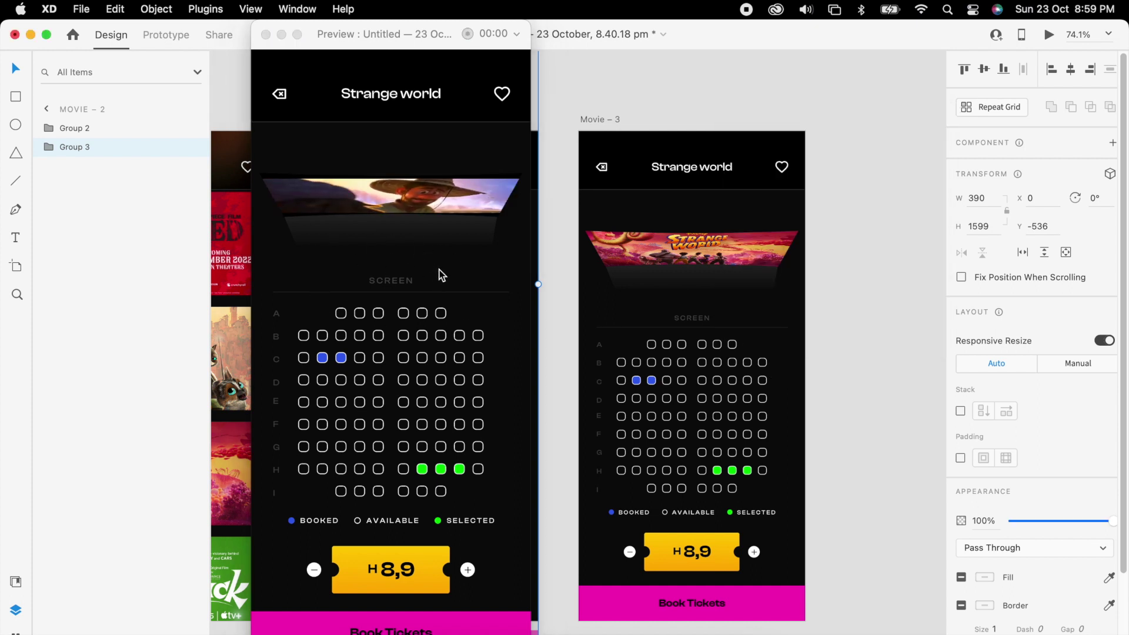
click(266, 35)
click(857, 372)
scroll(857, 371, down, 3)
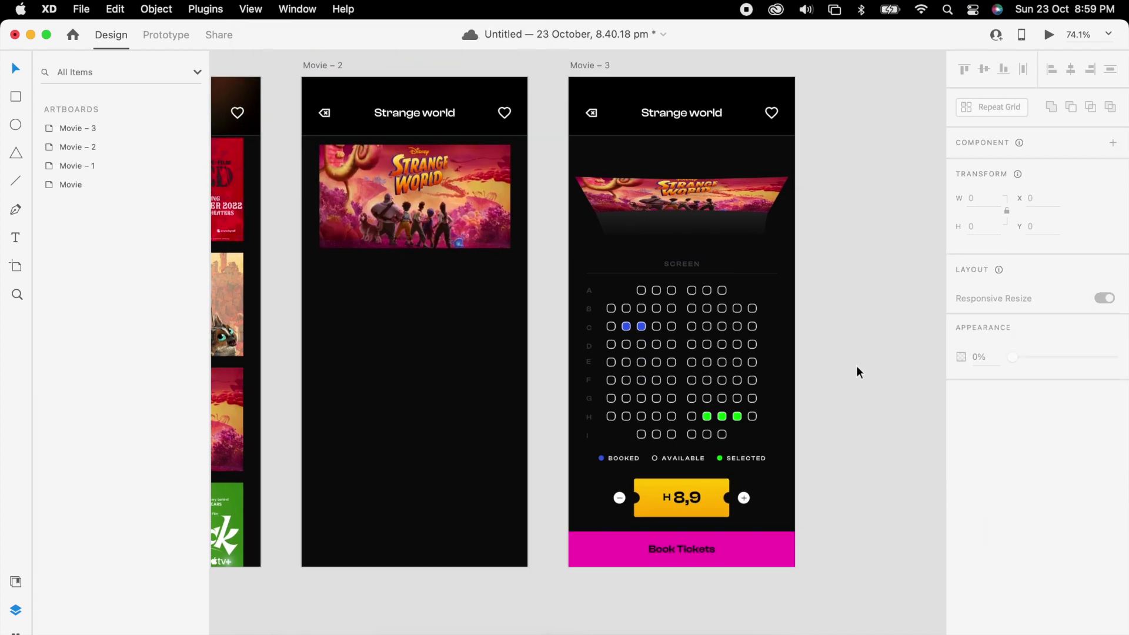
- Duplicate the Movie – 3 artboard to create Movie – 4
scroll(857, 373, down, 2)
scroll(771, 242, right, 3)
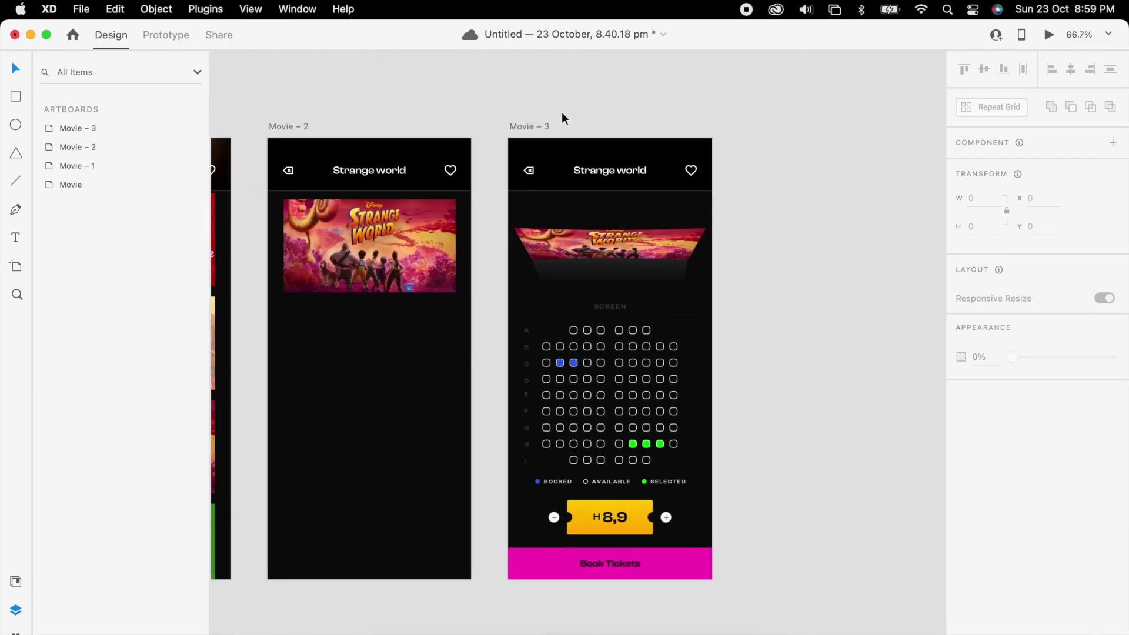
click(529, 126)
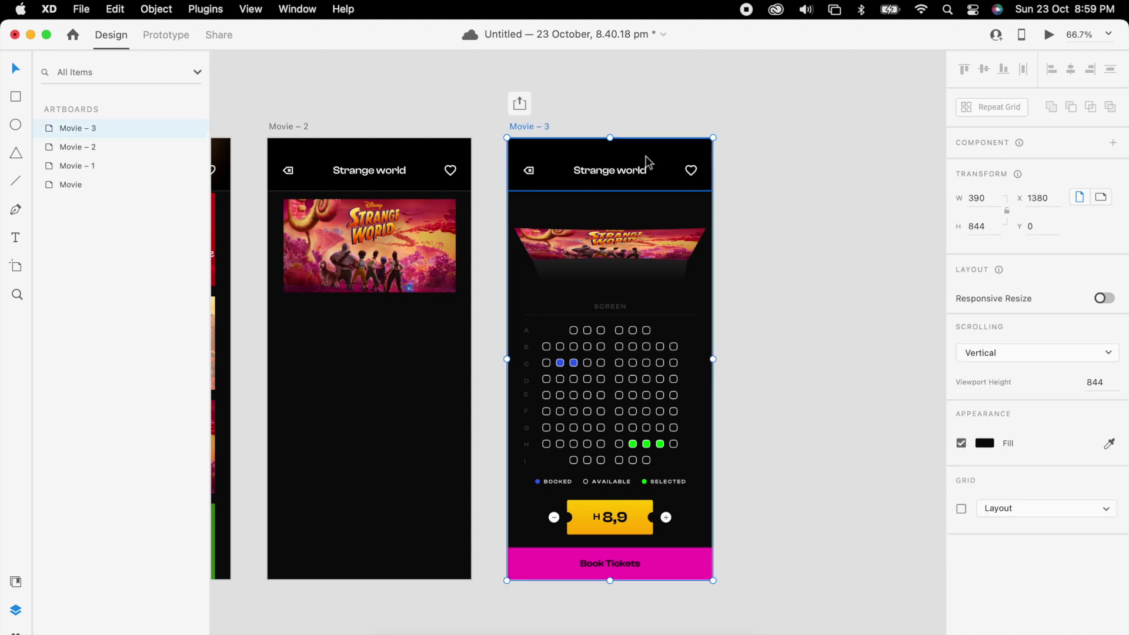
key(super+d)
scroll(687, 202, right, 3)
scroll(529, 411, left, 2)
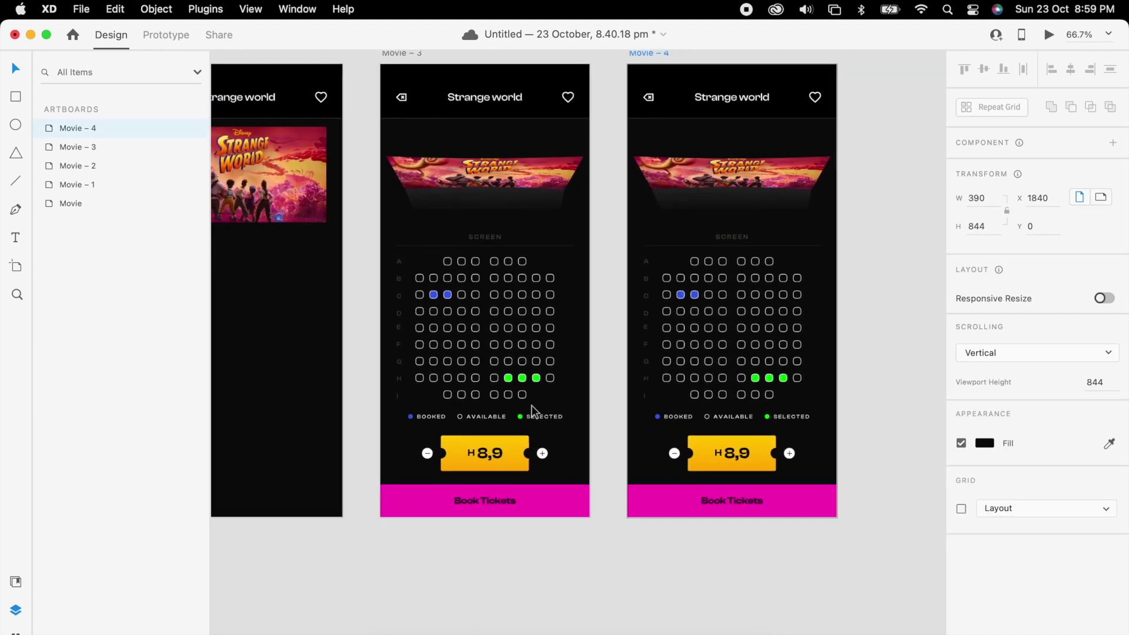
scroll(504, 368, up, 5)
- Refill Movie – 3's three green row H seats with the dark #0B0B0B, then enable 3D rotation on the ticket group
super+click(497, 361)
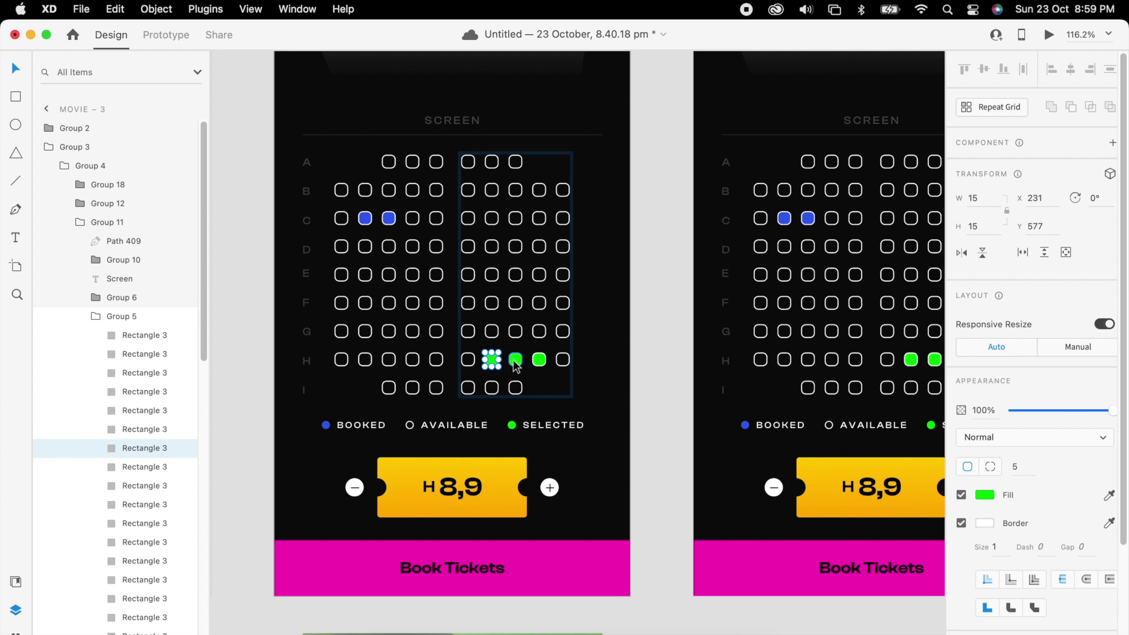
shift+super+click(515, 360)
shift+super+click(562, 359)
shift+super+click(563, 359)
shift+super+click(538, 360)
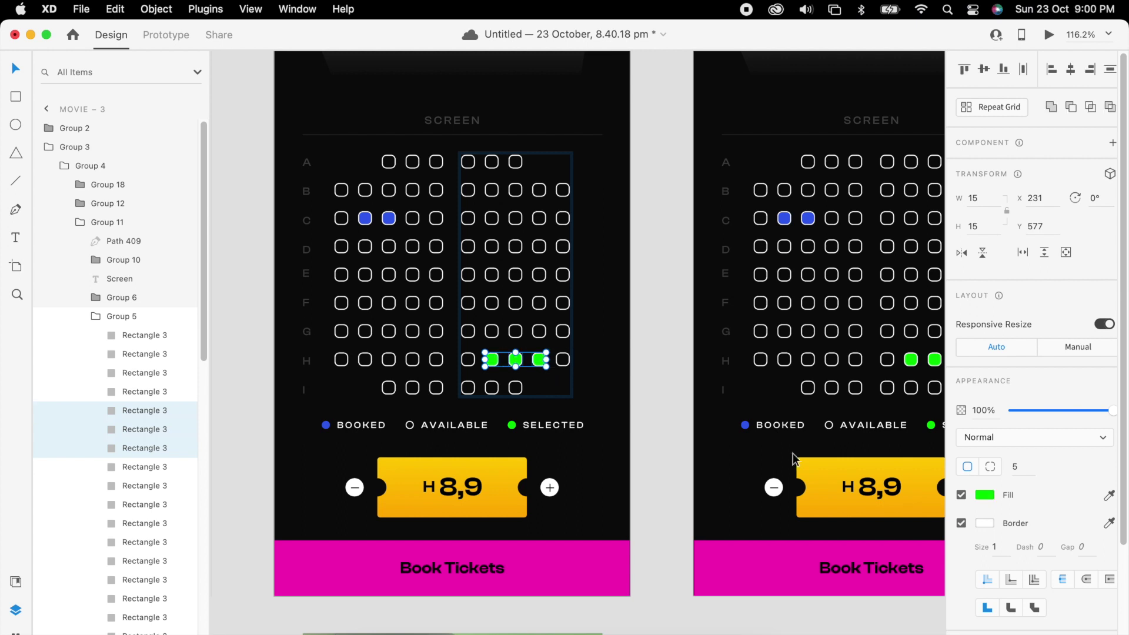
click(985, 495)
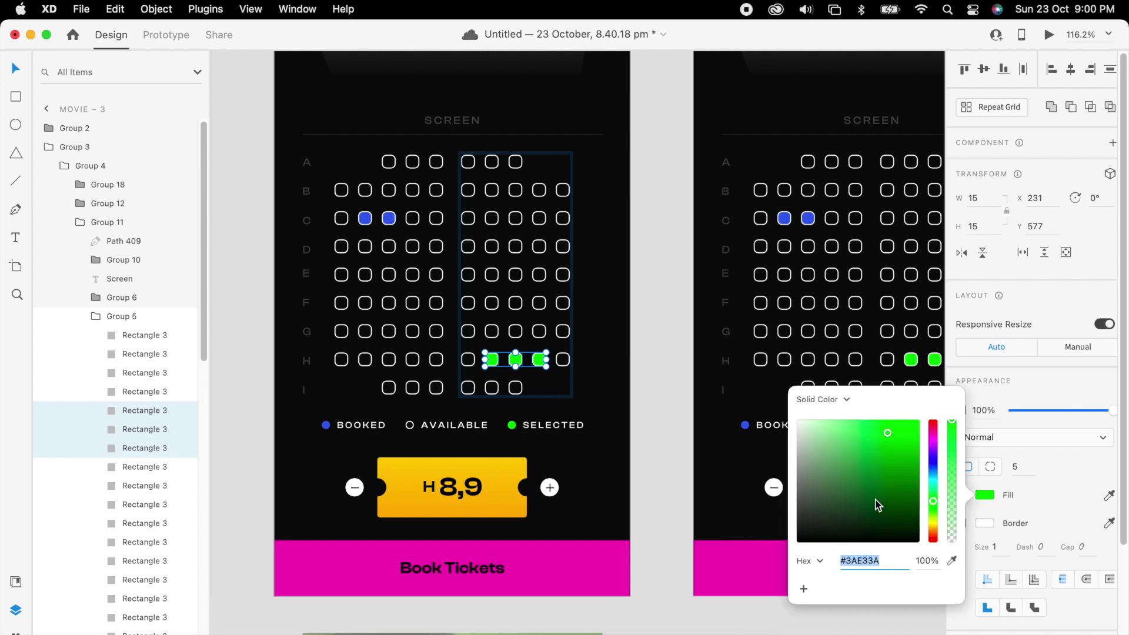
click(951, 561)
click(612, 410)
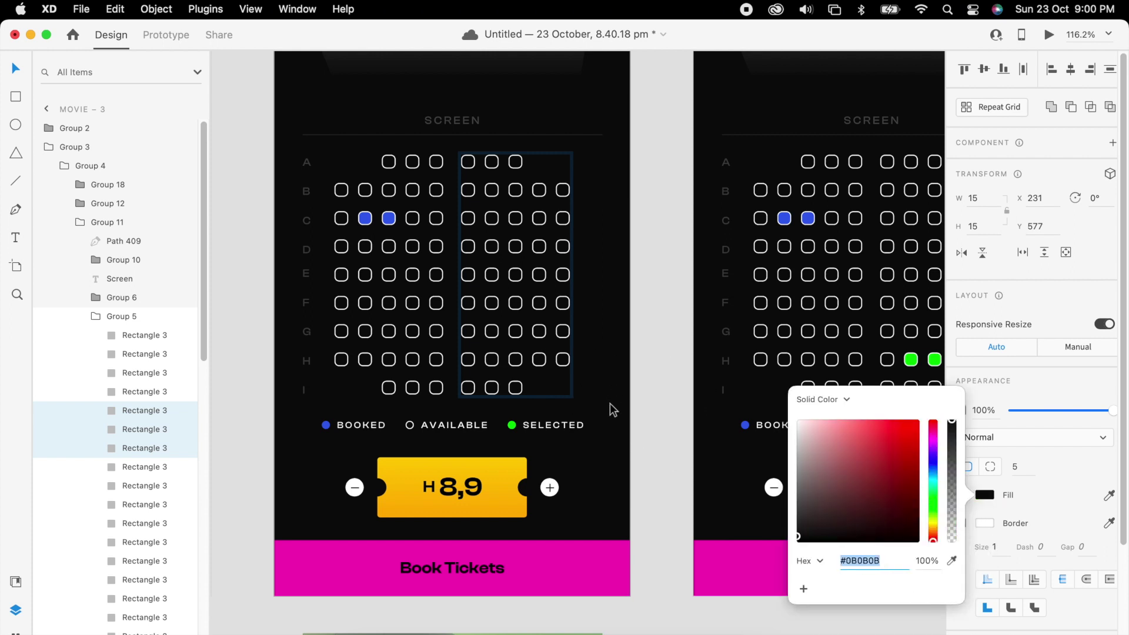
click(546, 463)
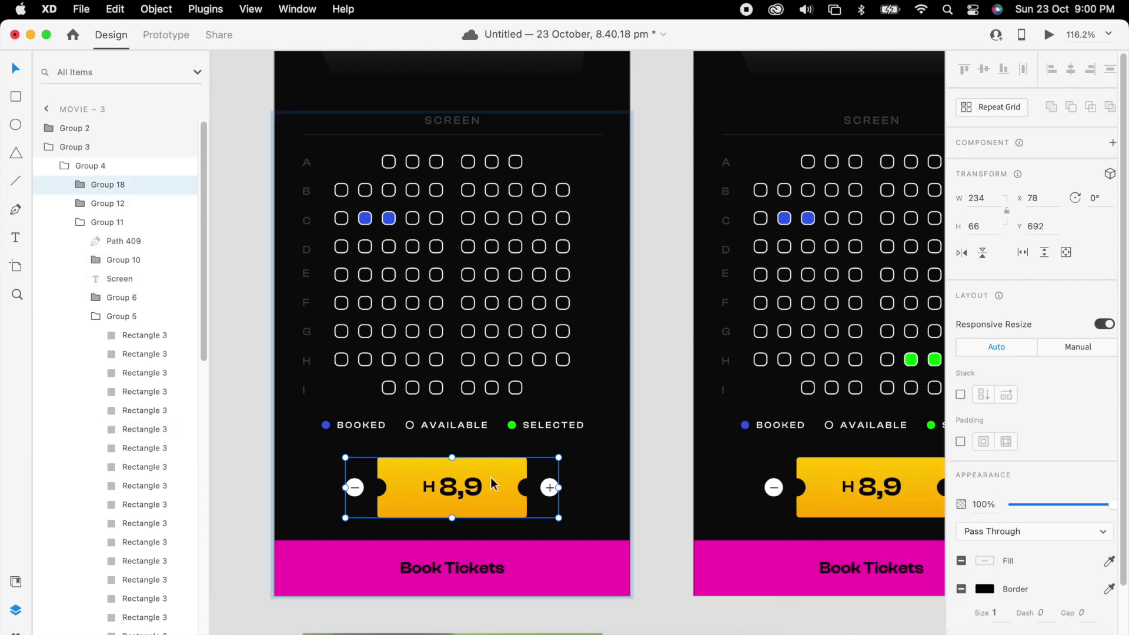
click(1109, 174)
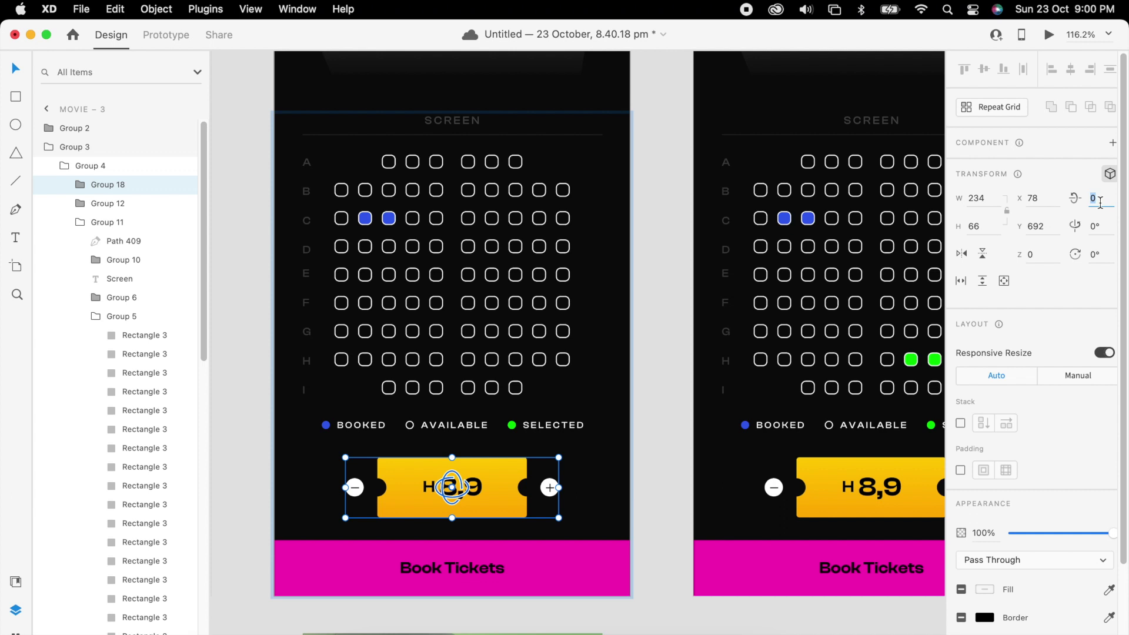
- Tilt the ticket back 80° on X and drag the Book Tickets bar below the artboard
key(Return)
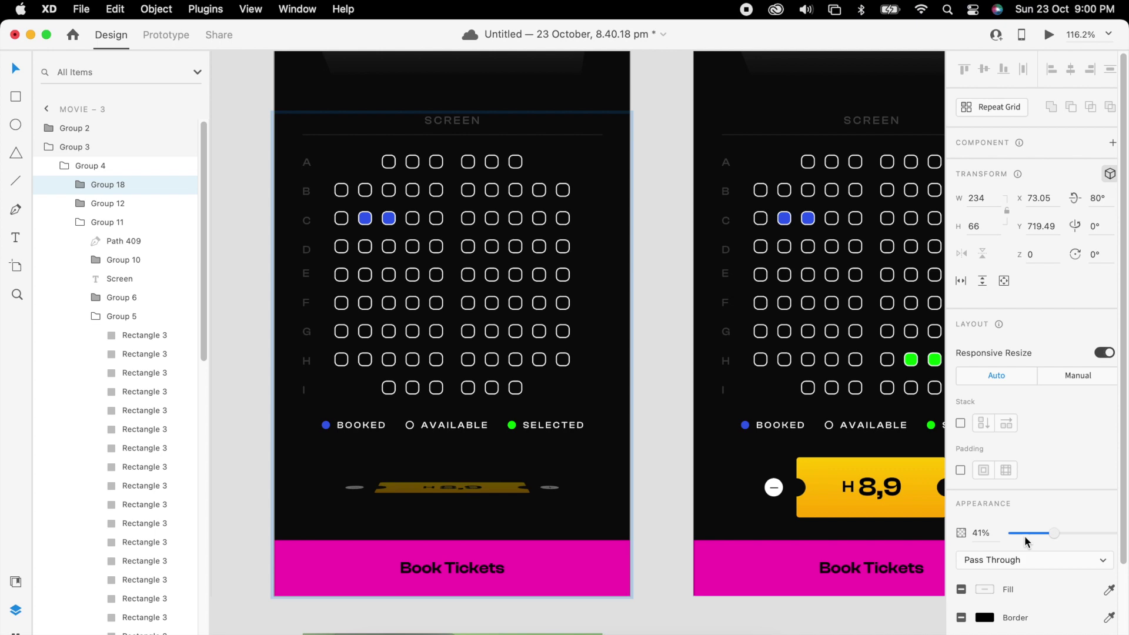
scroll(682, 529, down, 3)
click(664, 505)
drag(663, 505, 662, 557)
scroll(751, 575, down, 5)
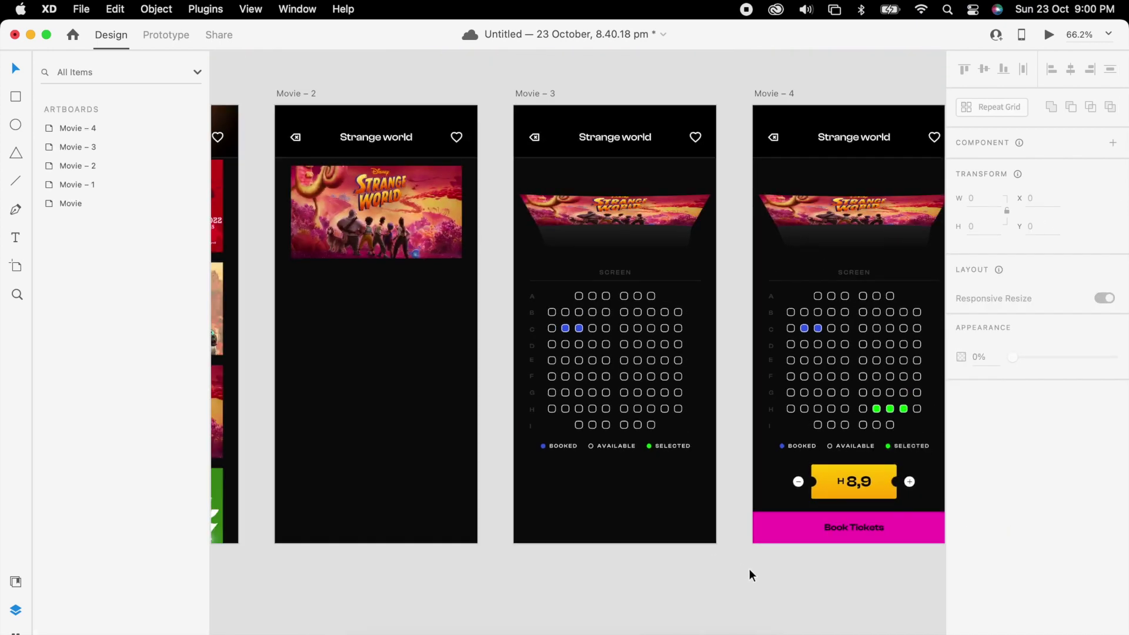
- Link the seat block to Movie – 4 with Tap, Auto-Animate, Ease In-Out, 0.8 s, and test it in preview
key(ctrl+Tab)
click(542, 397)
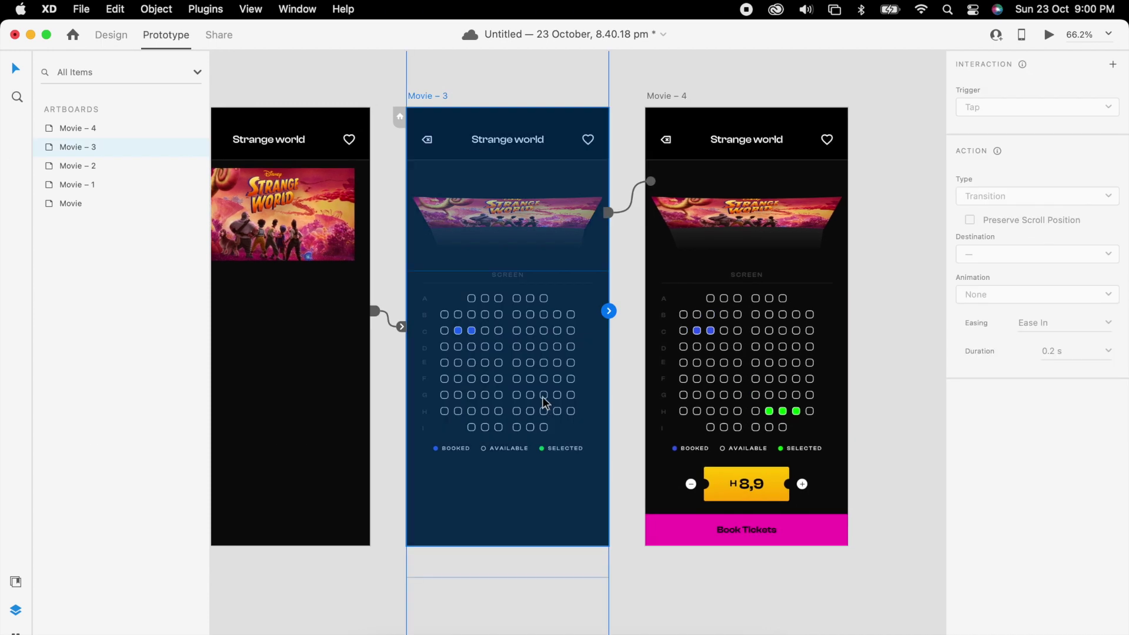
double_click(542, 396)
double_click(542, 399)
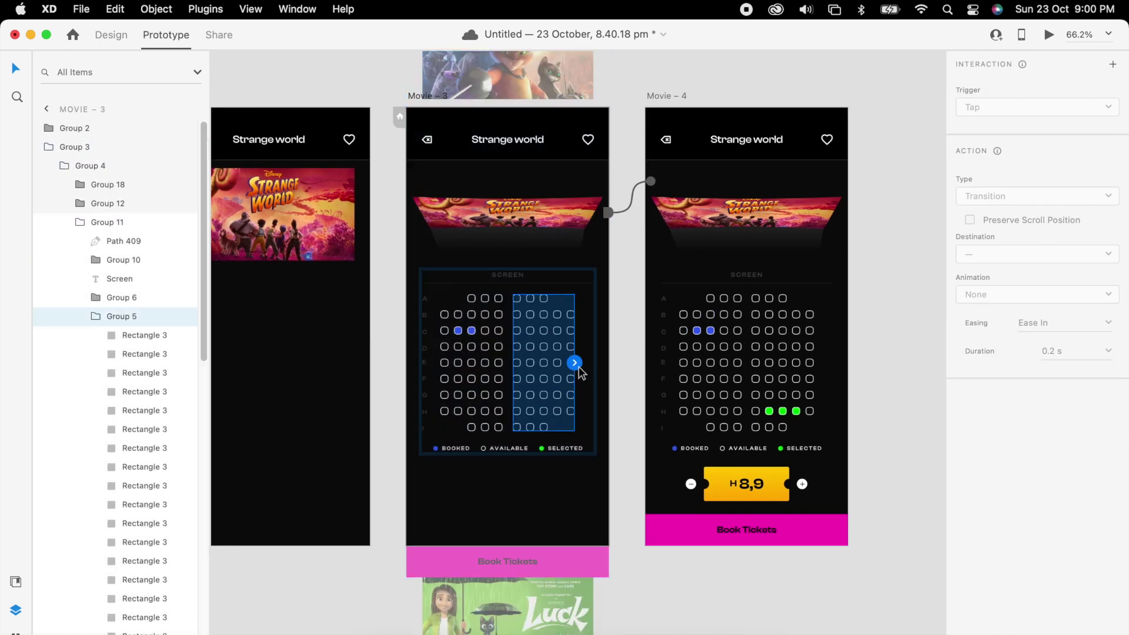
drag(574, 363, 657, 398)
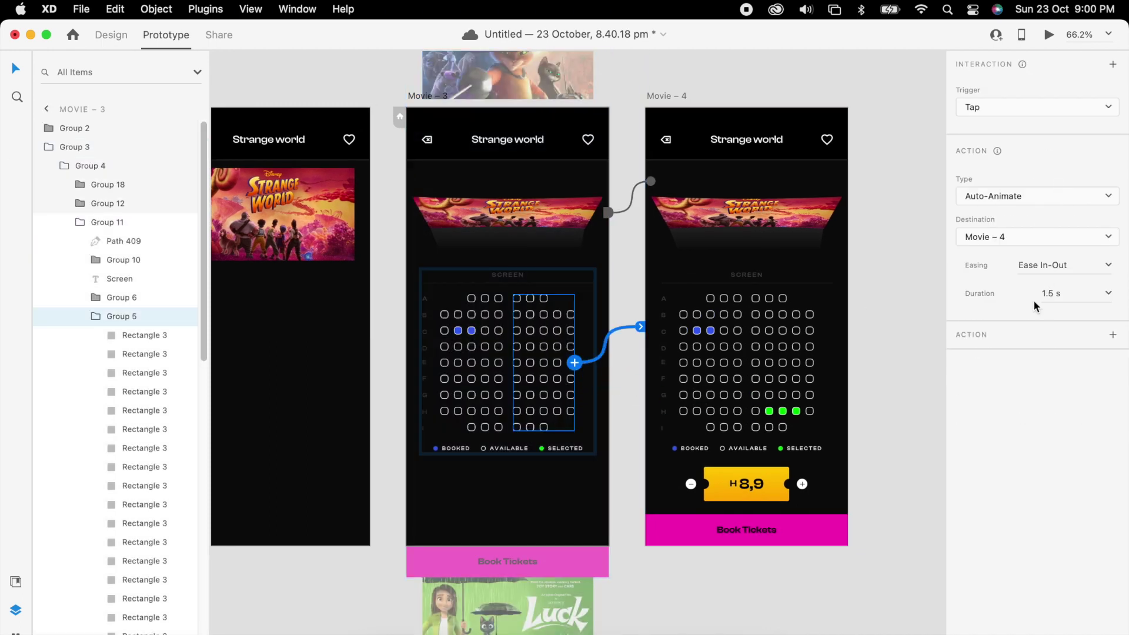
click(1076, 294)
click(1049, 36)
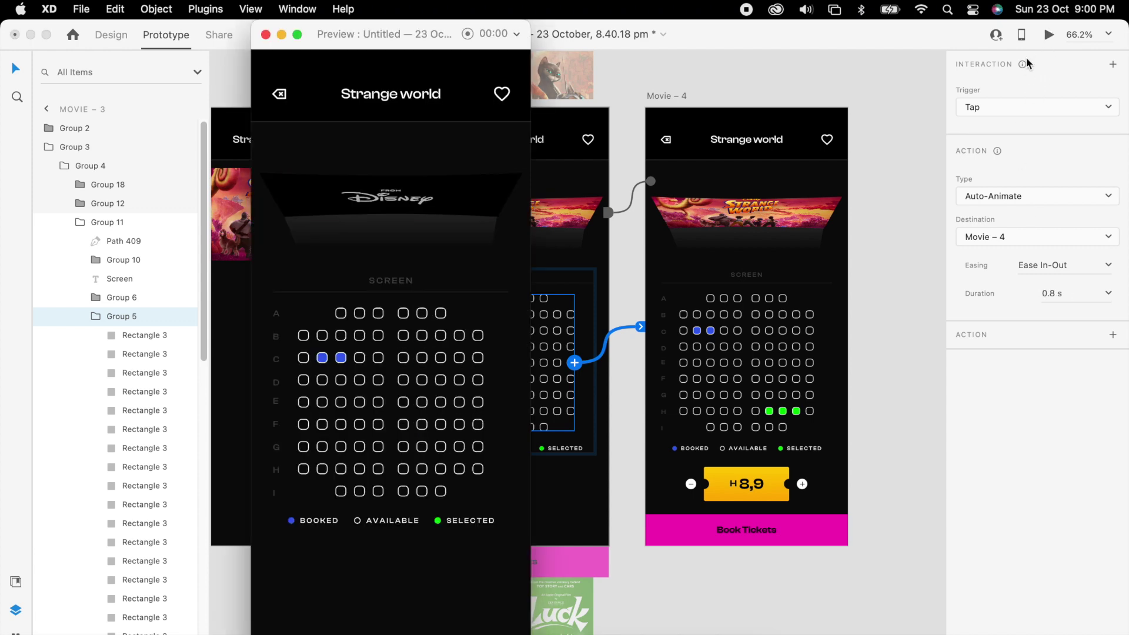
click(430, 423)
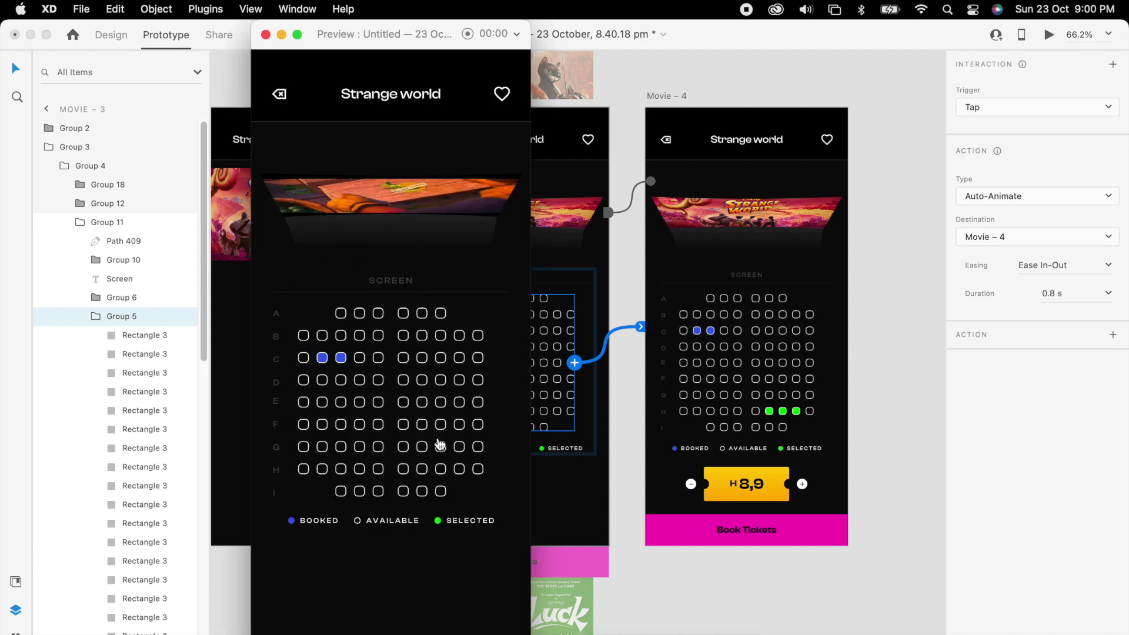